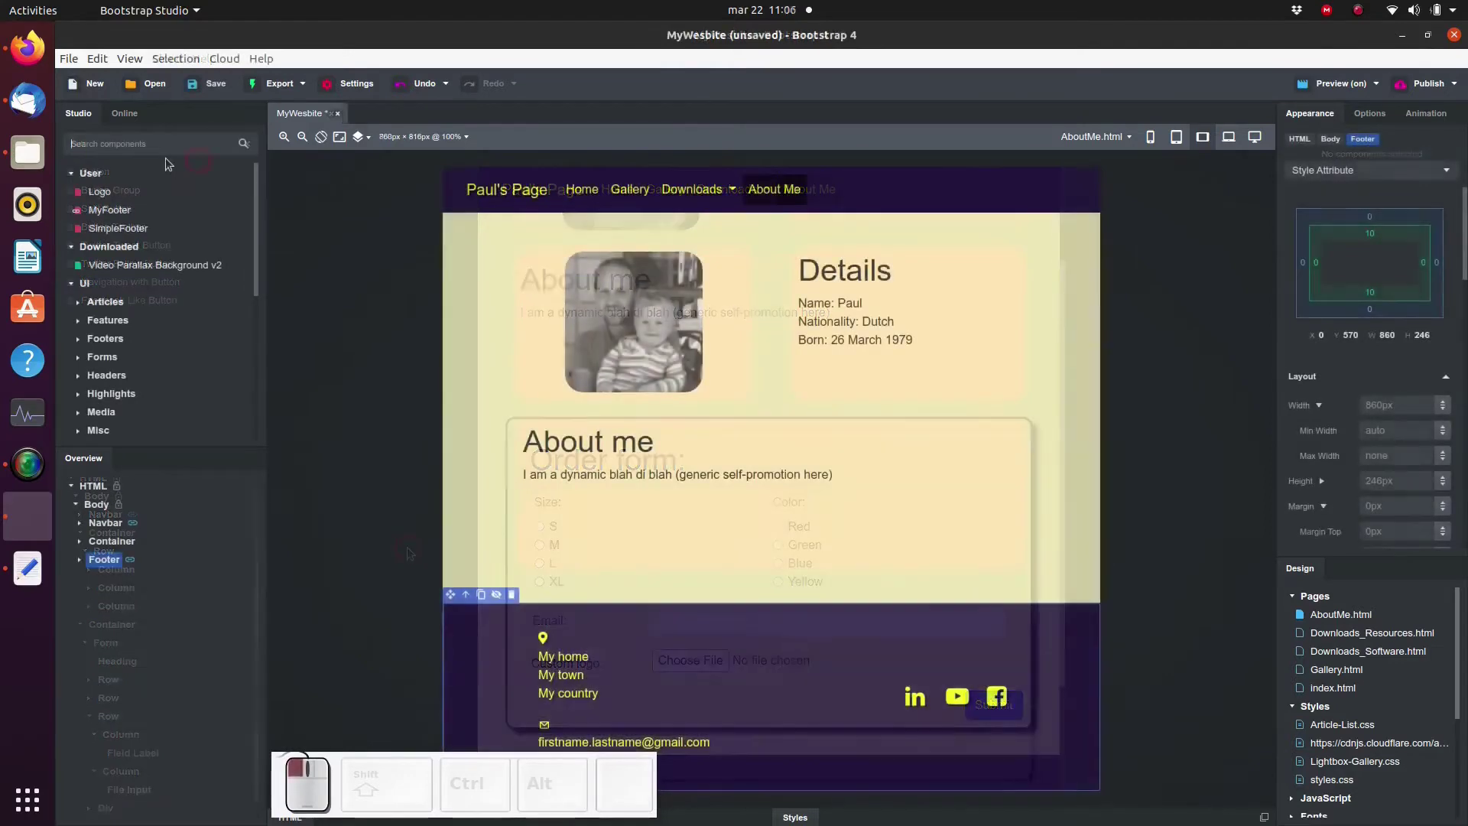
Add a Container between the existing content container and the Footer, and place a Form inside it.
{"action": "left_click", "coordinate": [153, 143]}
{"action": "type", "text": "contin"}
{"action": "left_click_drag", "start_coordinate": [122, 171], "coordinate": [107, 552]}
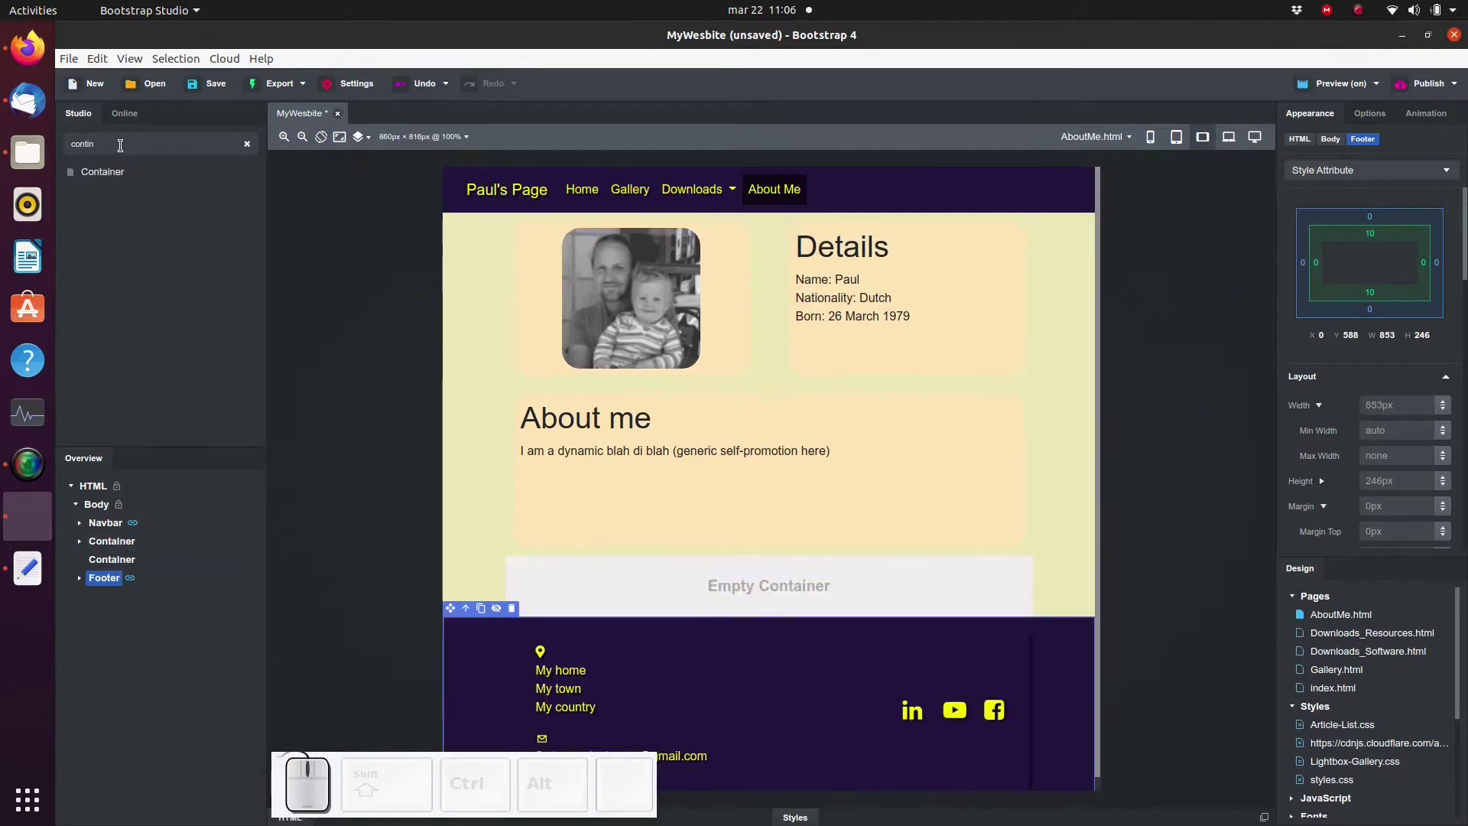
{"action": "type", "text": "form"}
{"action": "left_click_drag", "start_coordinate": [93, 172], "coordinate": [111, 559]}
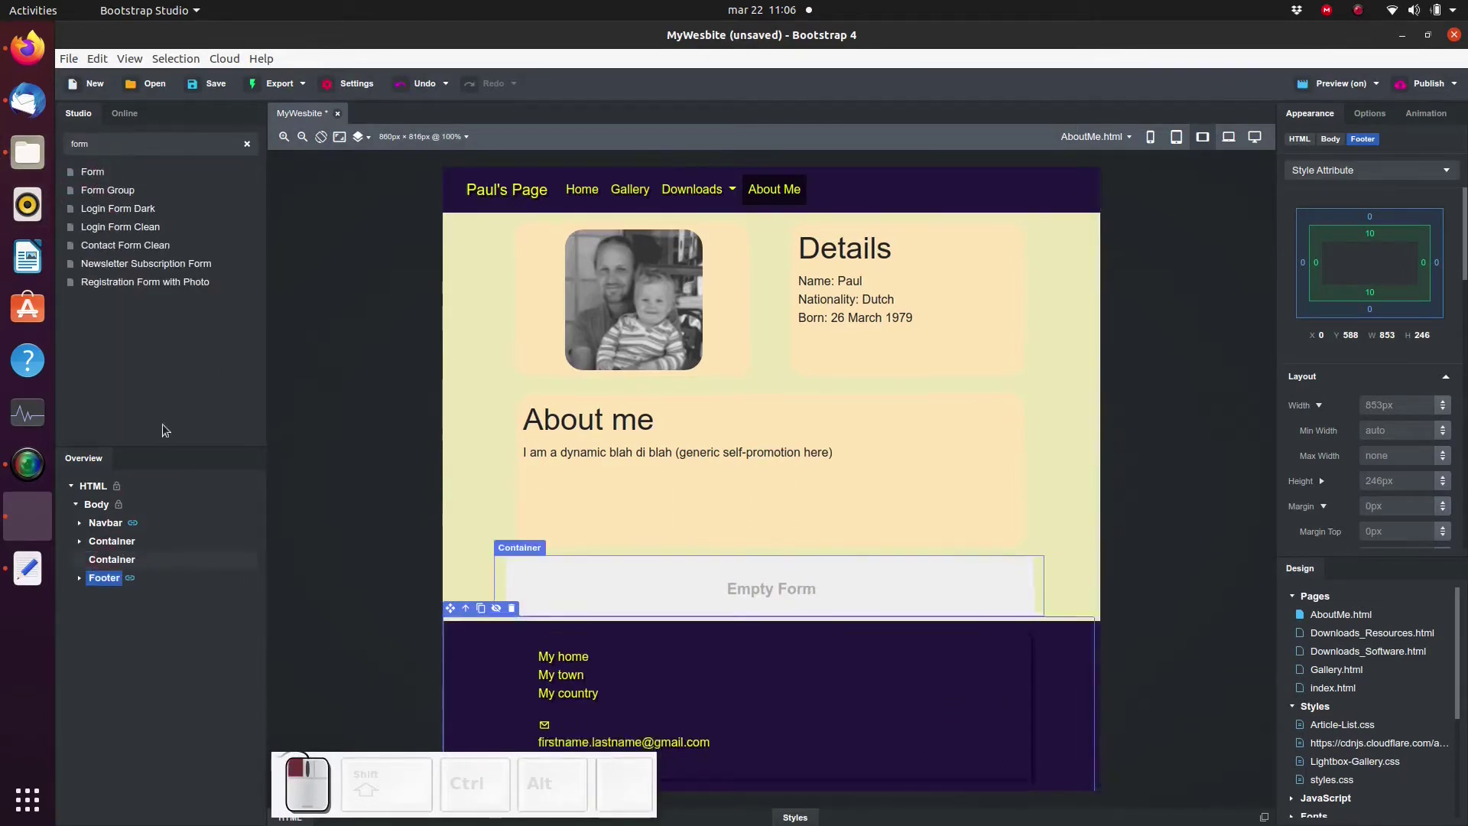
Add a Heading inside the new form and set its text to "Order form:".
{"action": "double_click", "coordinate": [79, 143]}
{"action": "type", "text": "heading"}
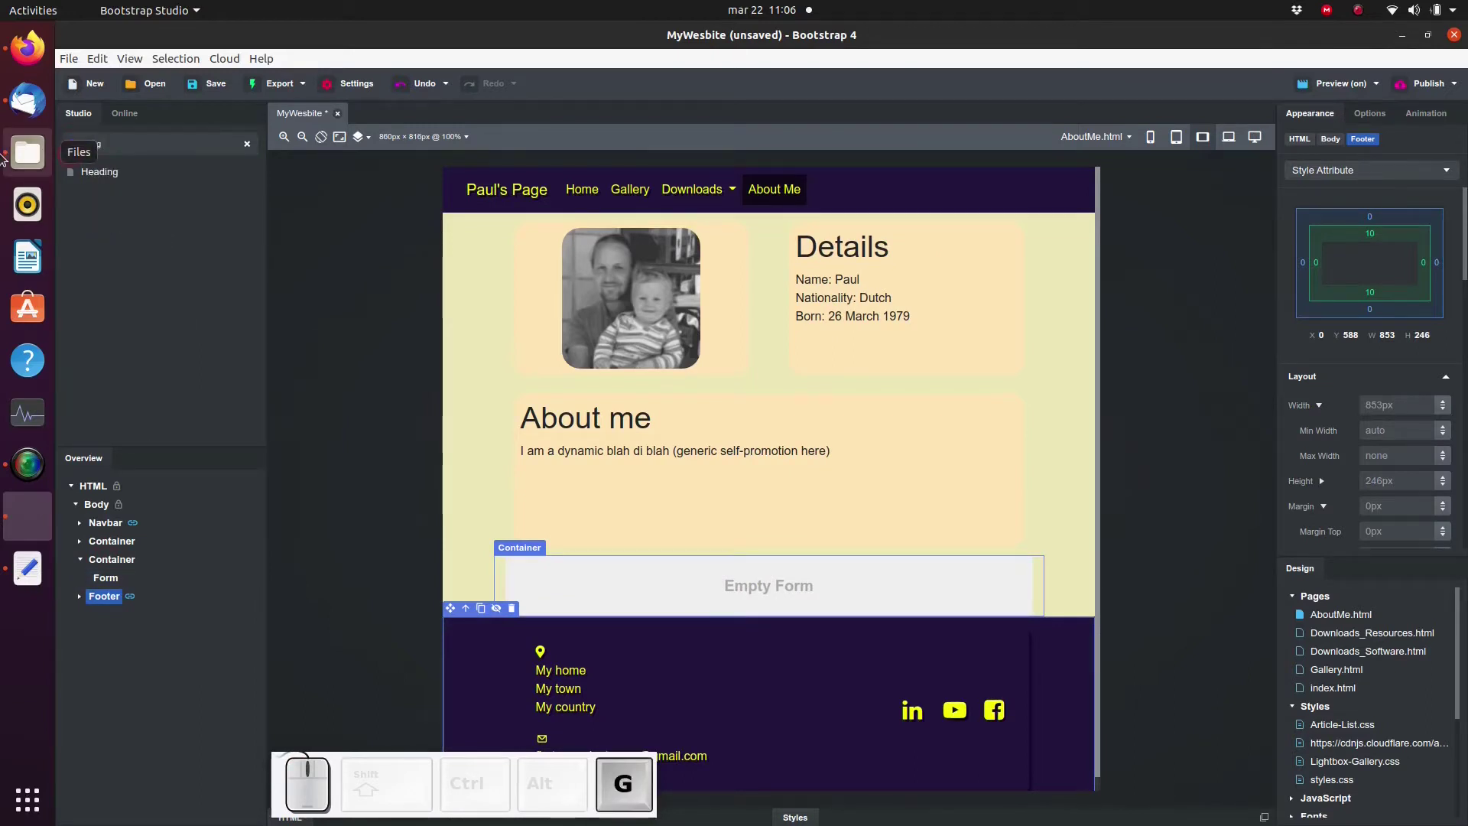
{"action": "left_click_drag", "start_coordinate": [89, 176], "coordinate": [110, 581]}
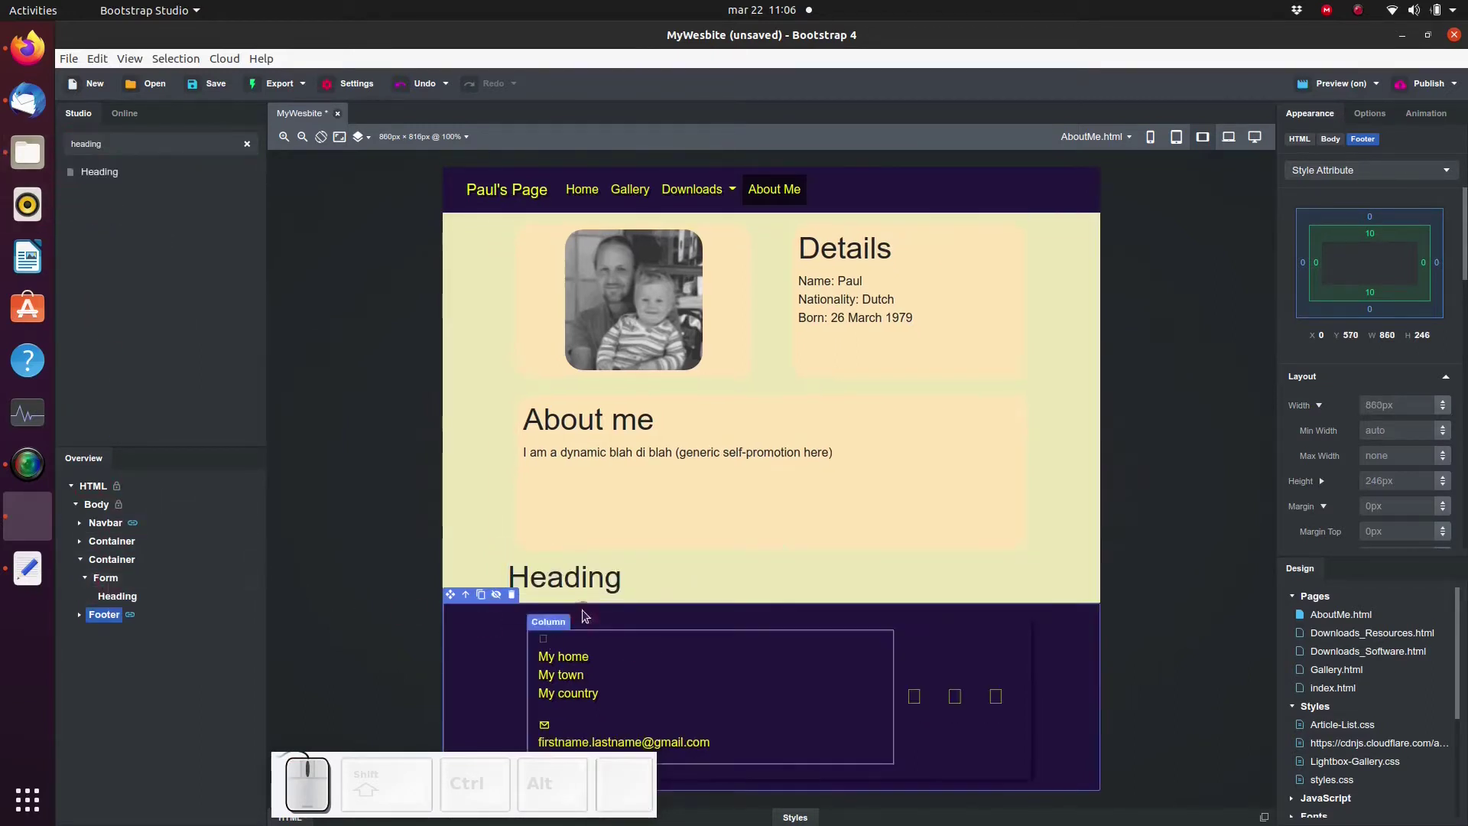
{"action": "double_click", "coordinate": [583, 583]}
{"action": "type", "text": "Order fo"}
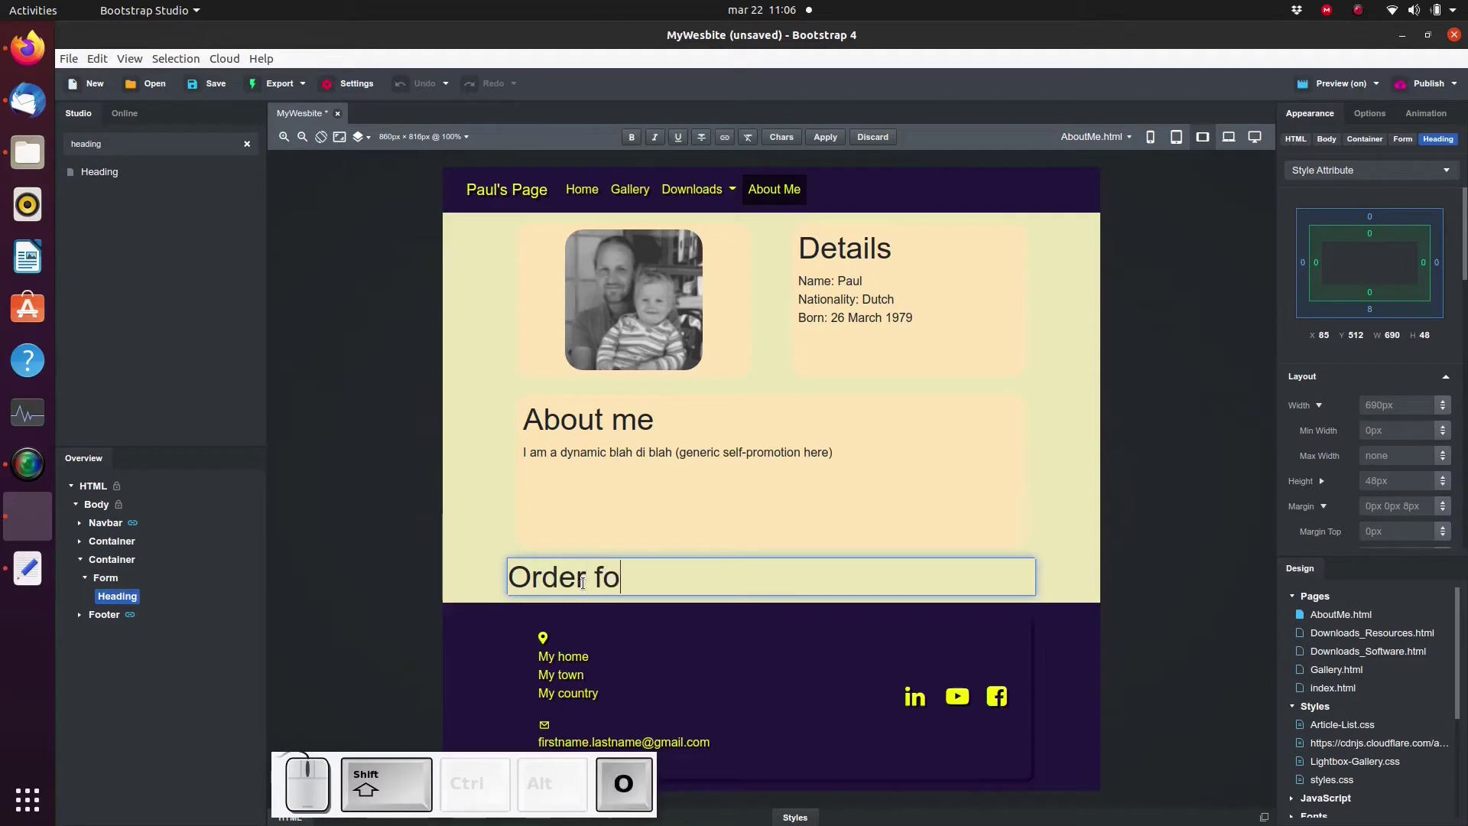
{"action": "type", "text": "rm:"}
{"action": "left_click", "coordinate": [240, 557]}
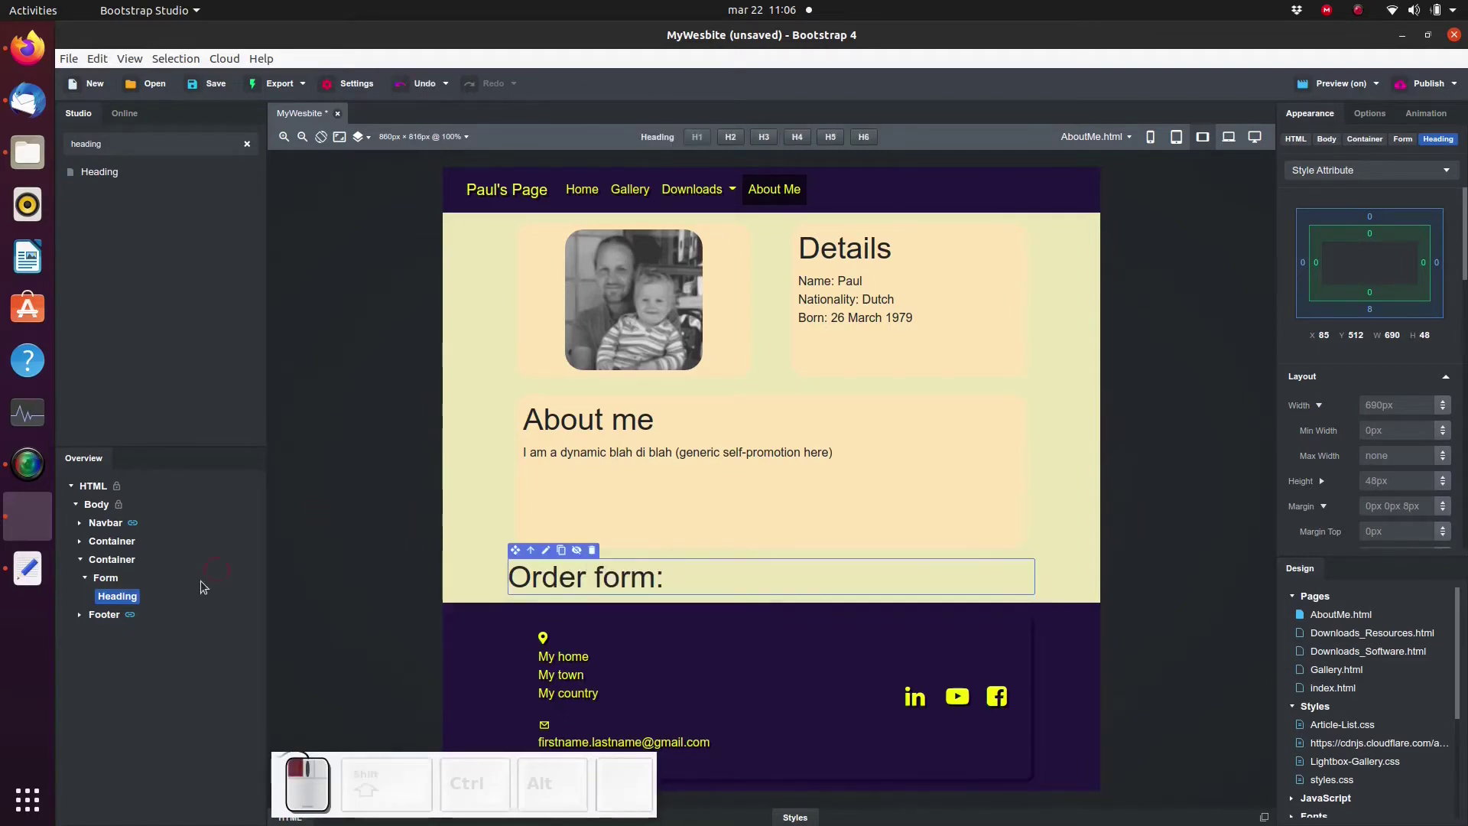
Give the form a solid border on all sides with a 12px corner radius.
{"action": "left_click", "coordinate": [115, 581]}
{"action": "scroll", "coordinate": [1369, 468], "scroll_direction": "down", "scroll_amount": 5}
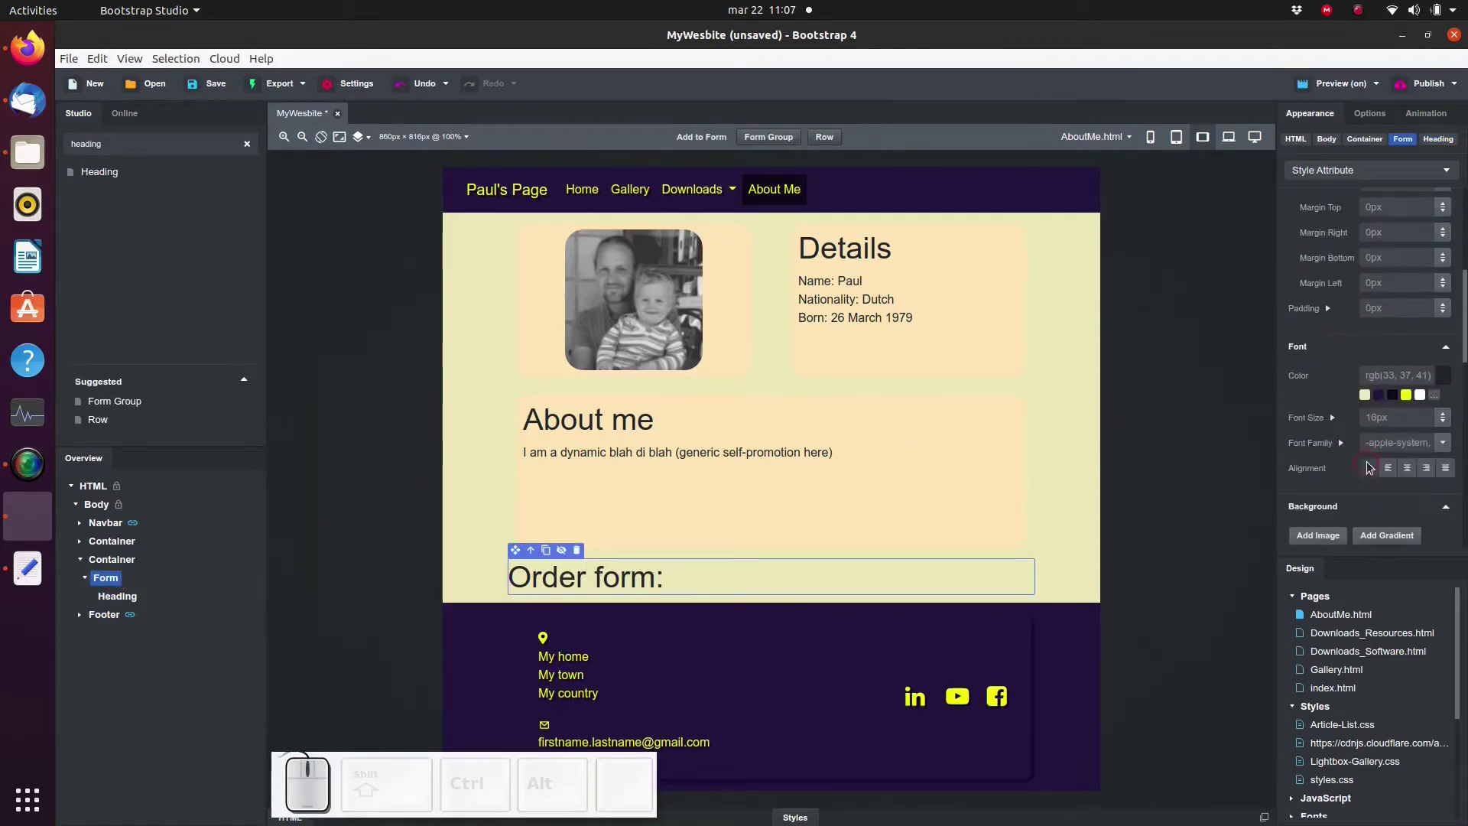
{"action": "scroll", "coordinate": [1394, 476], "scroll_direction": "down", "scroll_amount": 3}
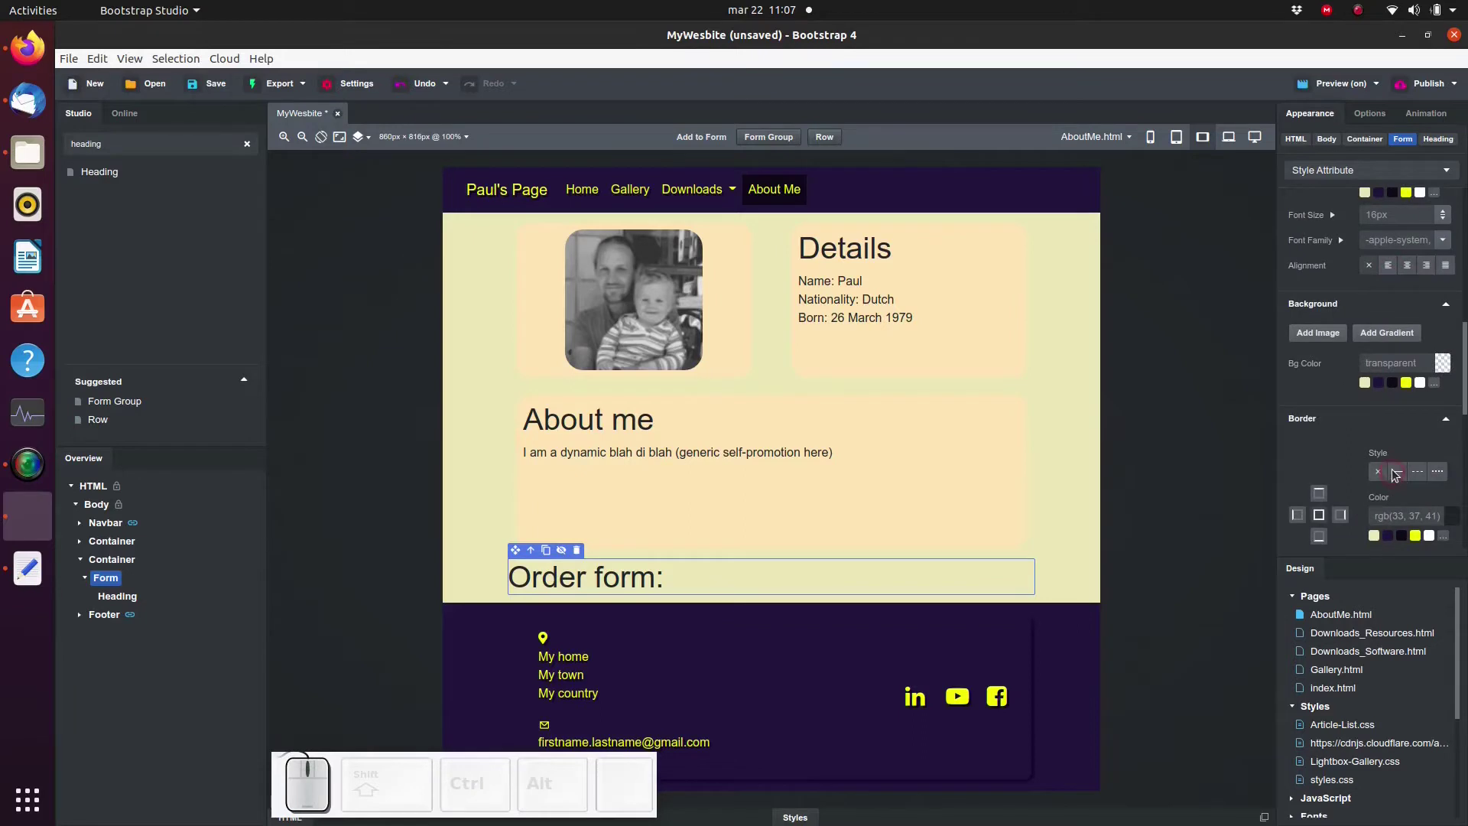
{"action": "left_click", "coordinate": [1320, 515]}
{"action": "scroll", "coordinate": [1376, 489], "scroll_direction": "down", "scroll_amount": 3}
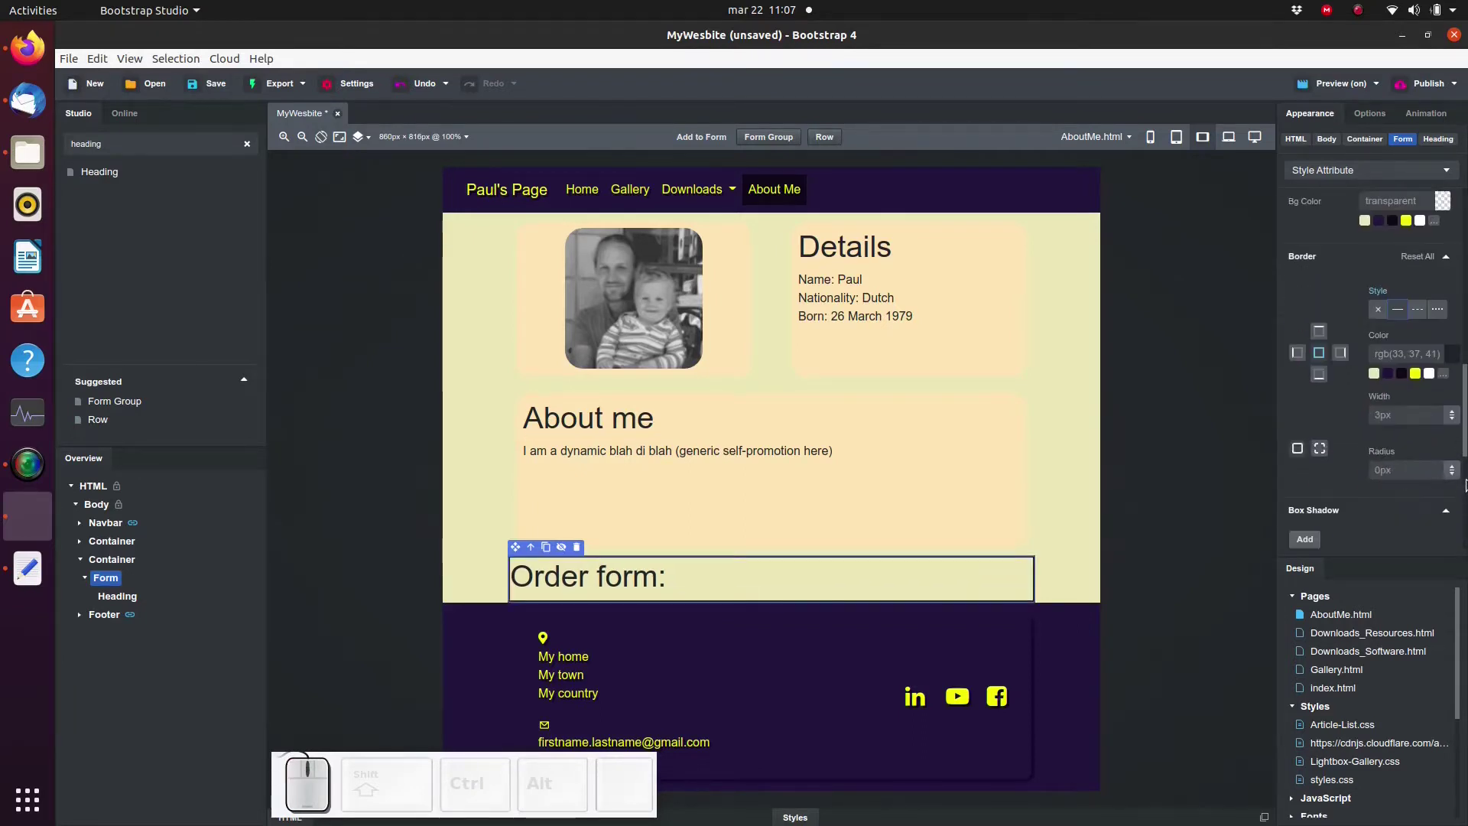
{"action": "left_click", "coordinate": [1451, 466]}
Add a dark box shadow to the form, offset past its right and lower edges.
{"action": "scroll", "coordinate": [1438, 451], "scroll_direction": "down", "scroll_amount": 3}
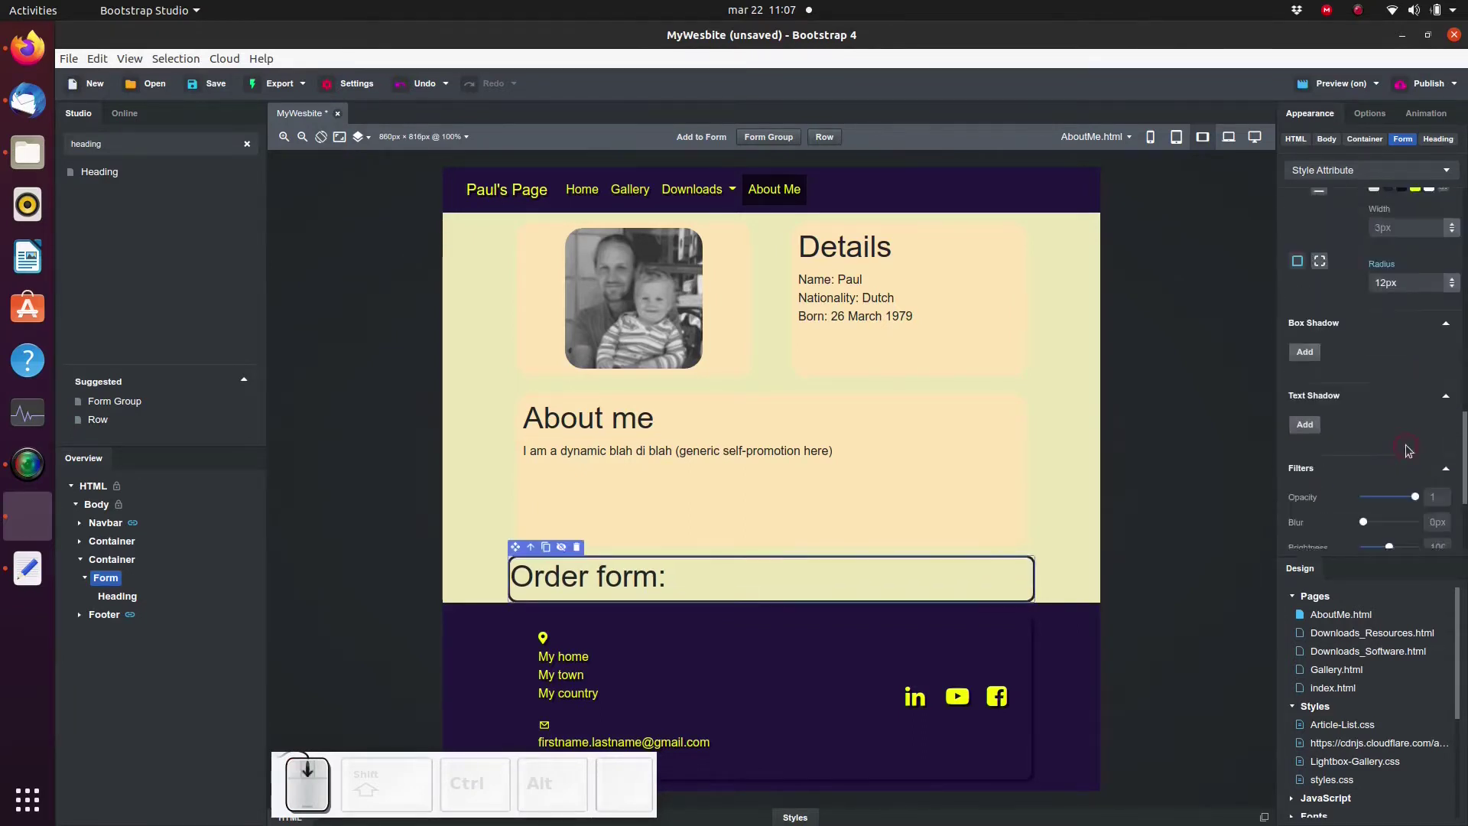
{"action": "left_click", "coordinate": [1306, 402]}
{"action": "left_click_drag", "start_coordinate": [1434, 431], "coordinate": [1367, 443]}
{"action": "scroll", "coordinate": [1360, 449], "scroll_direction": "down", "scroll_amount": 1}
{"action": "left_click", "coordinate": [1370, 114]}
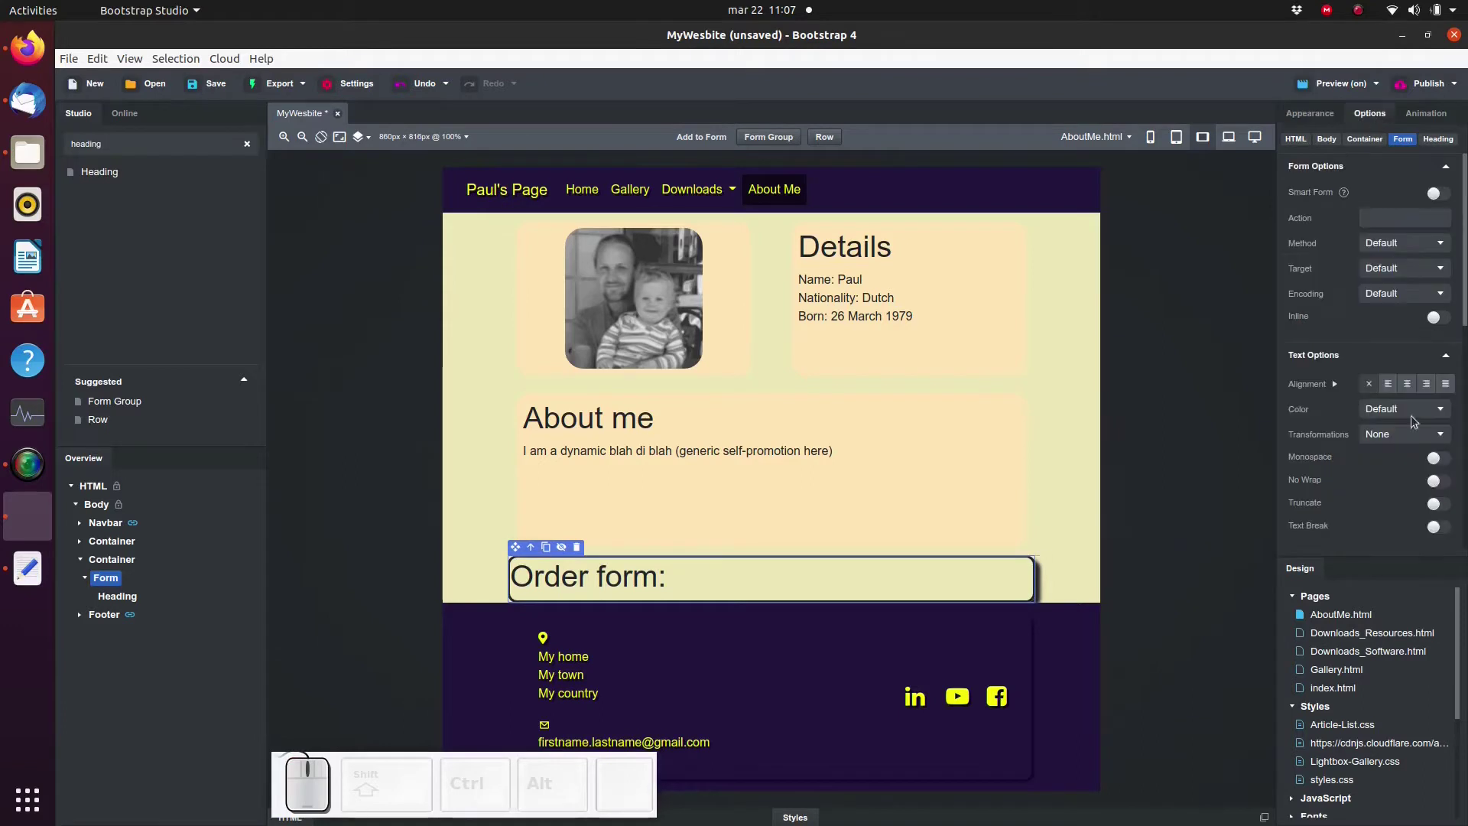
Set the form's left and right margins to auto, its bottom margin to 33px and its padding to 10px.
{"action": "left_click", "coordinate": [1310, 113]}
{"action": "scroll", "coordinate": [1353, 289], "scroll_direction": "up", "scroll_amount": 3}
{"action": "scroll", "coordinate": [1352, 295], "scroll_direction": "up", "scroll_amount": 5}
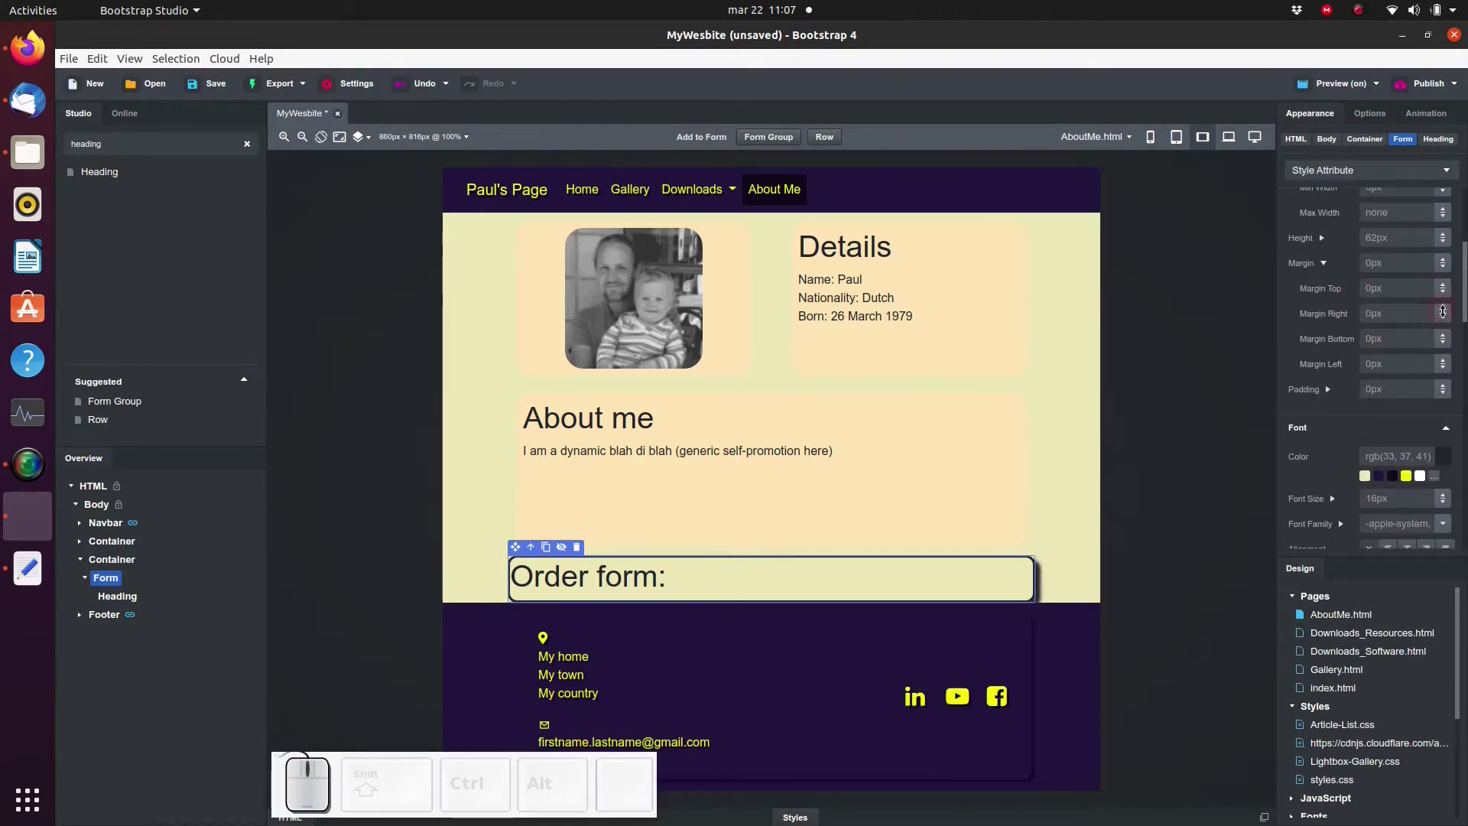
{"action": "left_click_drag", "start_coordinate": [1443, 334], "coordinate": [1443, 309]}
{"action": "left_click", "coordinate": [1406, 307]}
{"action": "type", "text": "auto"}
{"action": "left_click", "coordinate": [1388, 365]}
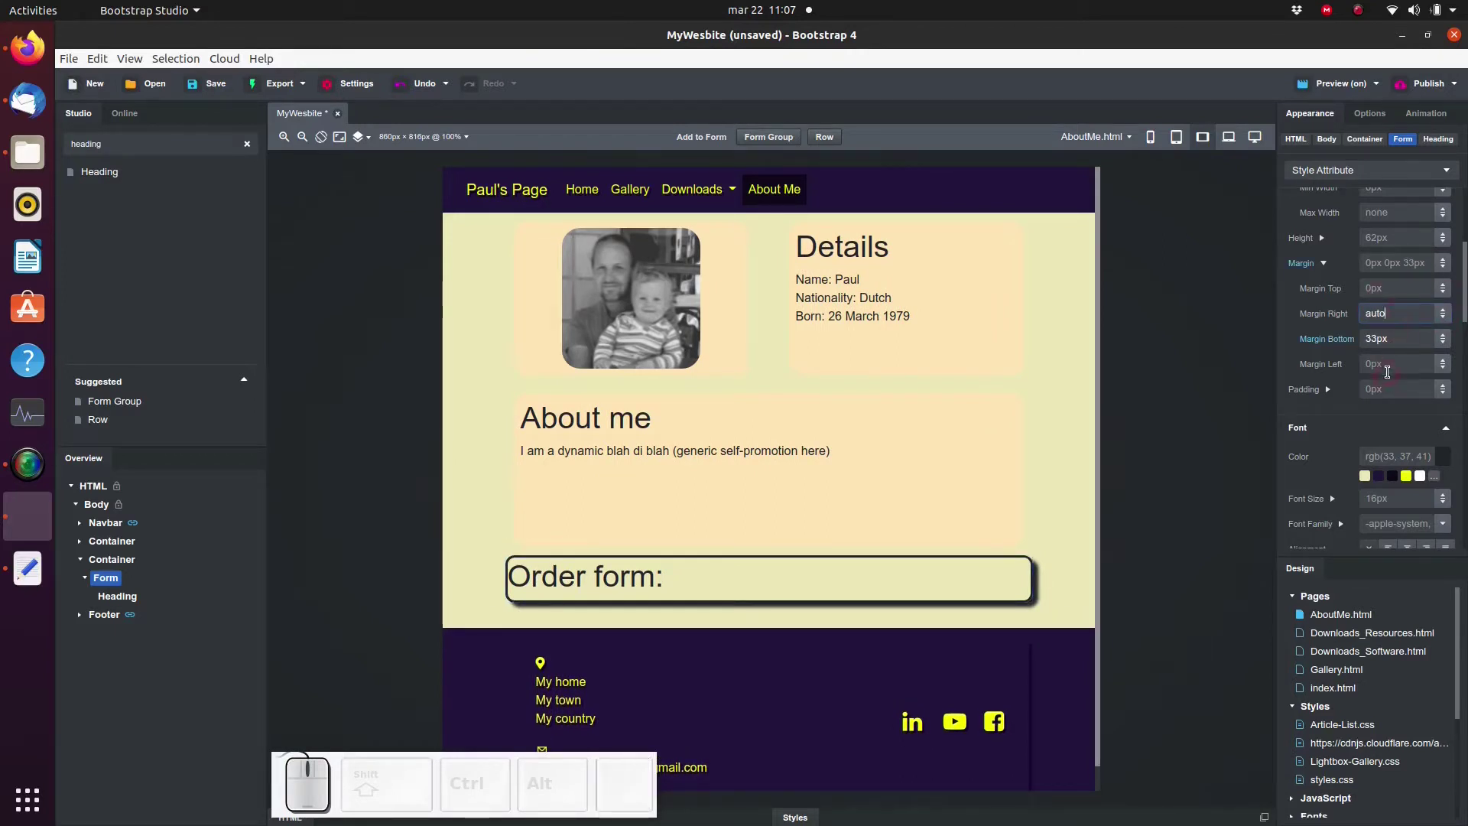
{"action": "type", "text": "auto"}
{"action": "key", "text": "Return"}
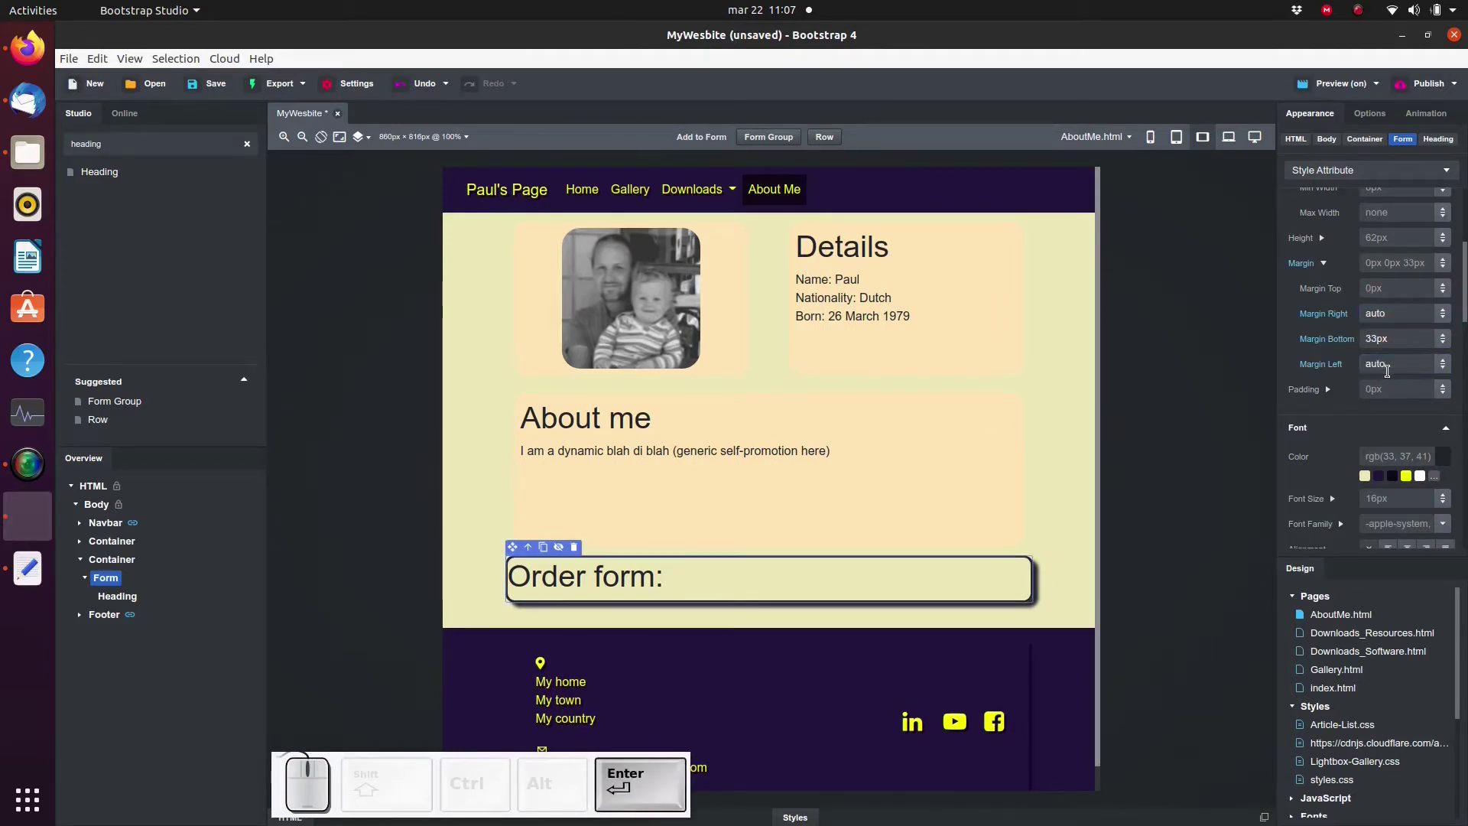
{"action": "left_click_drag", "start_coordinate": [1445, 388], "coordinate": [1445, 380]}
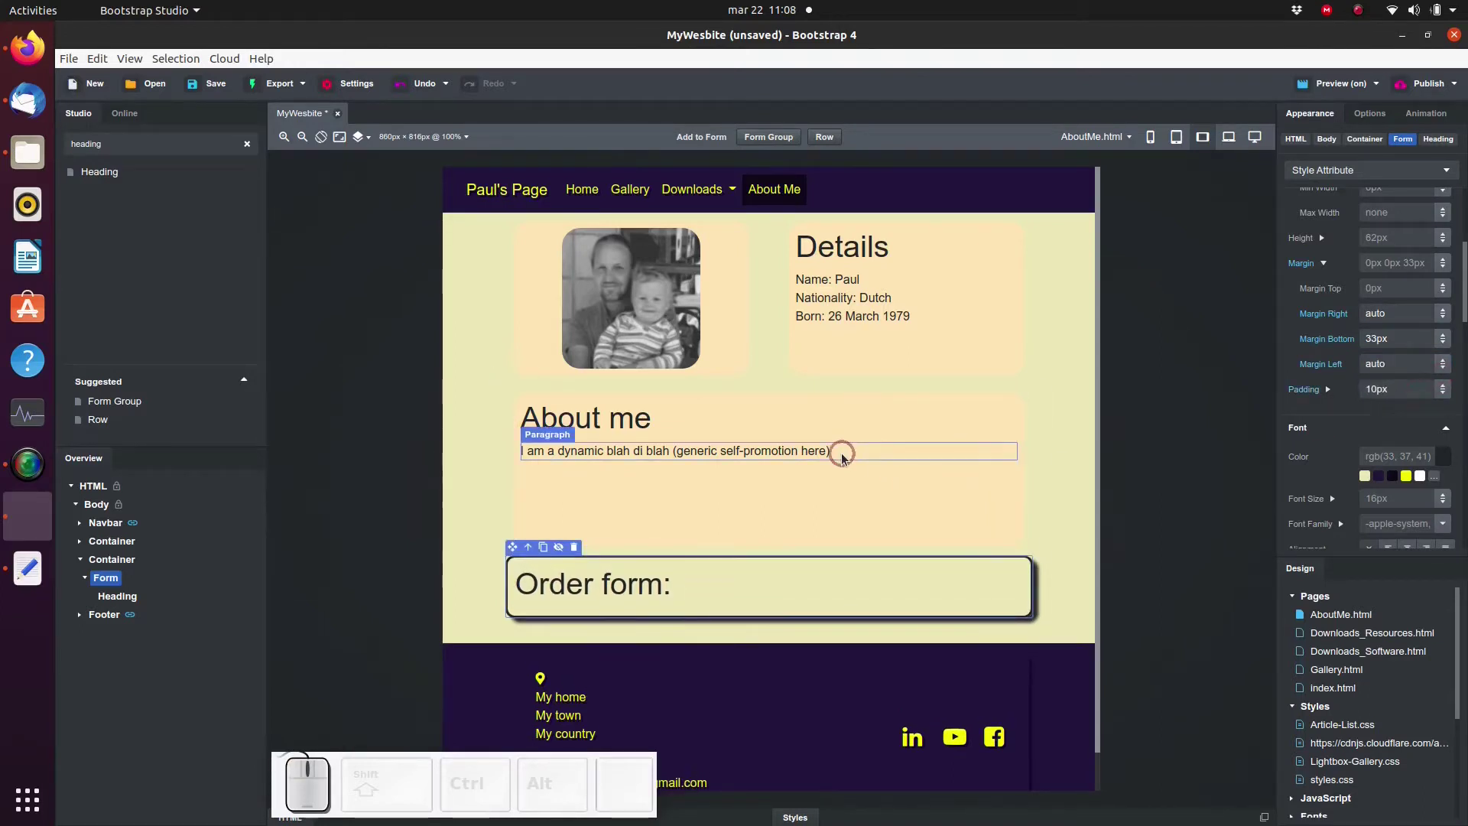
Add a Row below the heading in the form and place a Column inside that row.
{"action": "double_click", "coordinate": [88, 144]}
{"action": "type", "text": "row"}
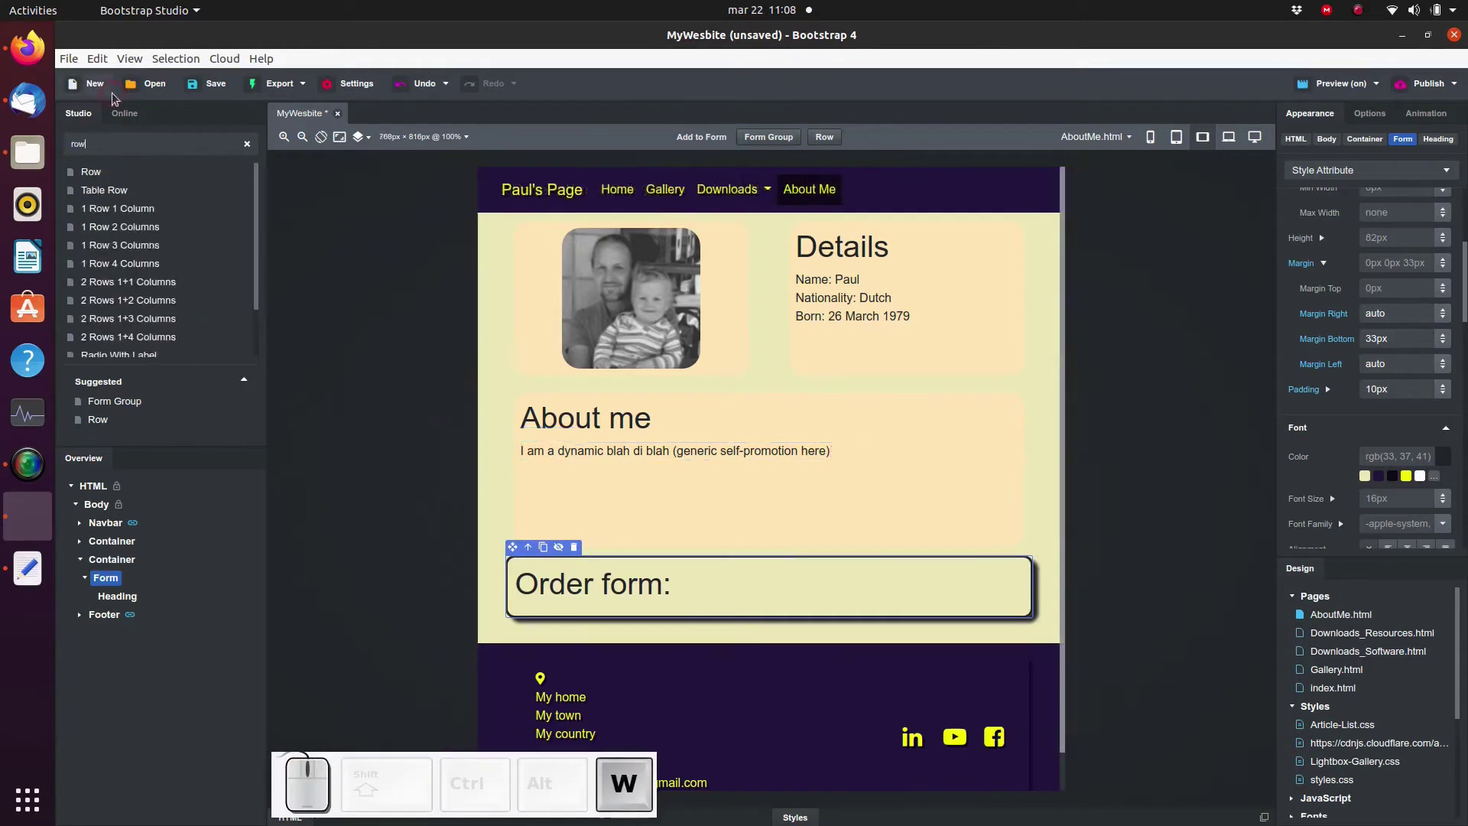
{"action": "left_click_drag", "start_coordinate": [93, 167], "coordinate": [130, 601]}
{"action": "double_click", "coordinate": [77, 143]}
{"action": "type", "text": "col"}
{"action": "left_click_drag", "start_coordinate": [96, 171], "coordinate": [116, 612]}
{"action": "left_click_drag", "start_coordinate": [116, 611], "coordinate": [114, 617]}
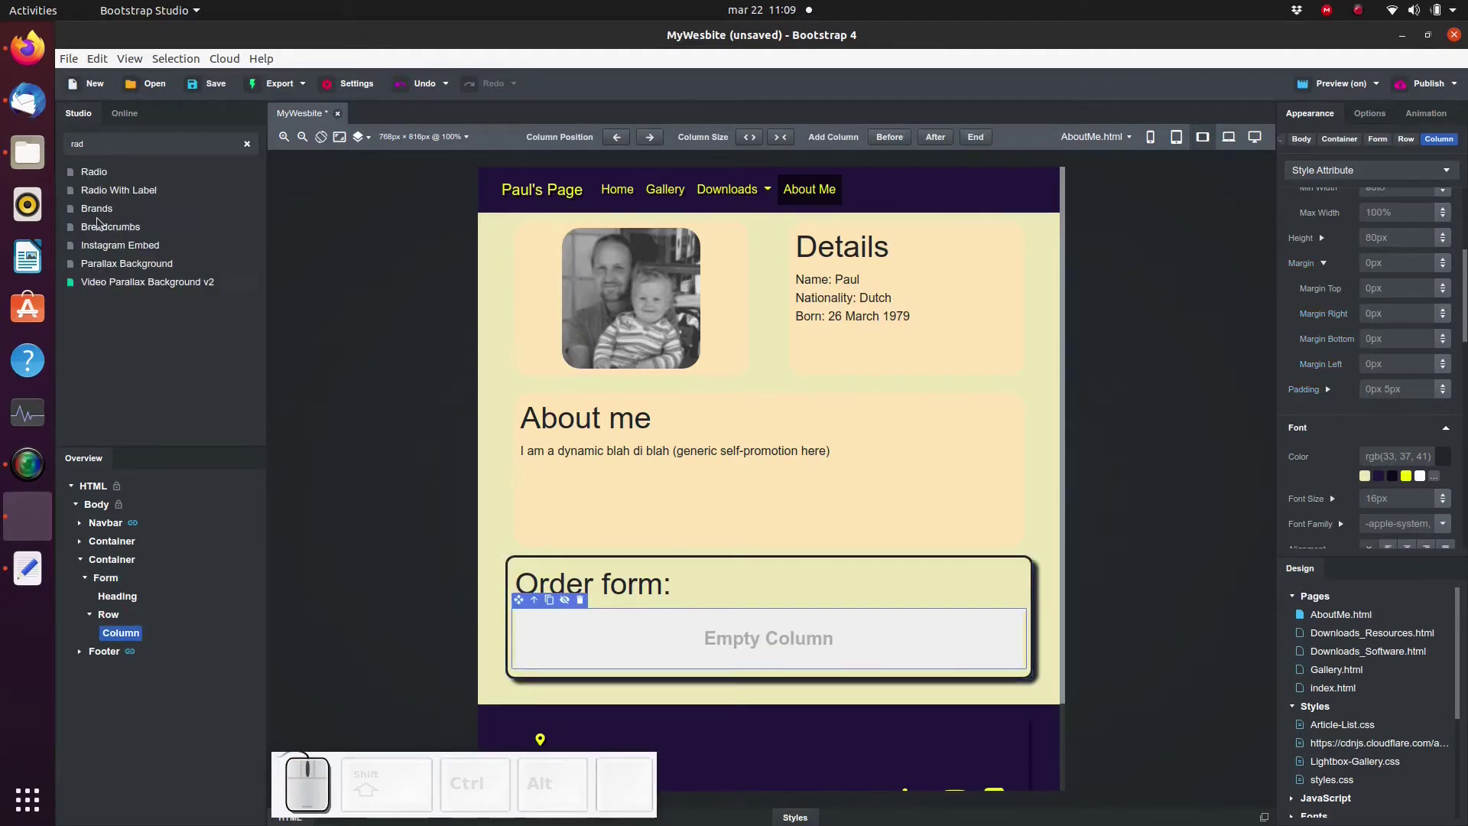
Add a Radio With Label to the column and duplicate it three times to get four options.
{"action": "left_click_drag", "start_coordinate": [94, 191], "coordinate": [105, 634]}
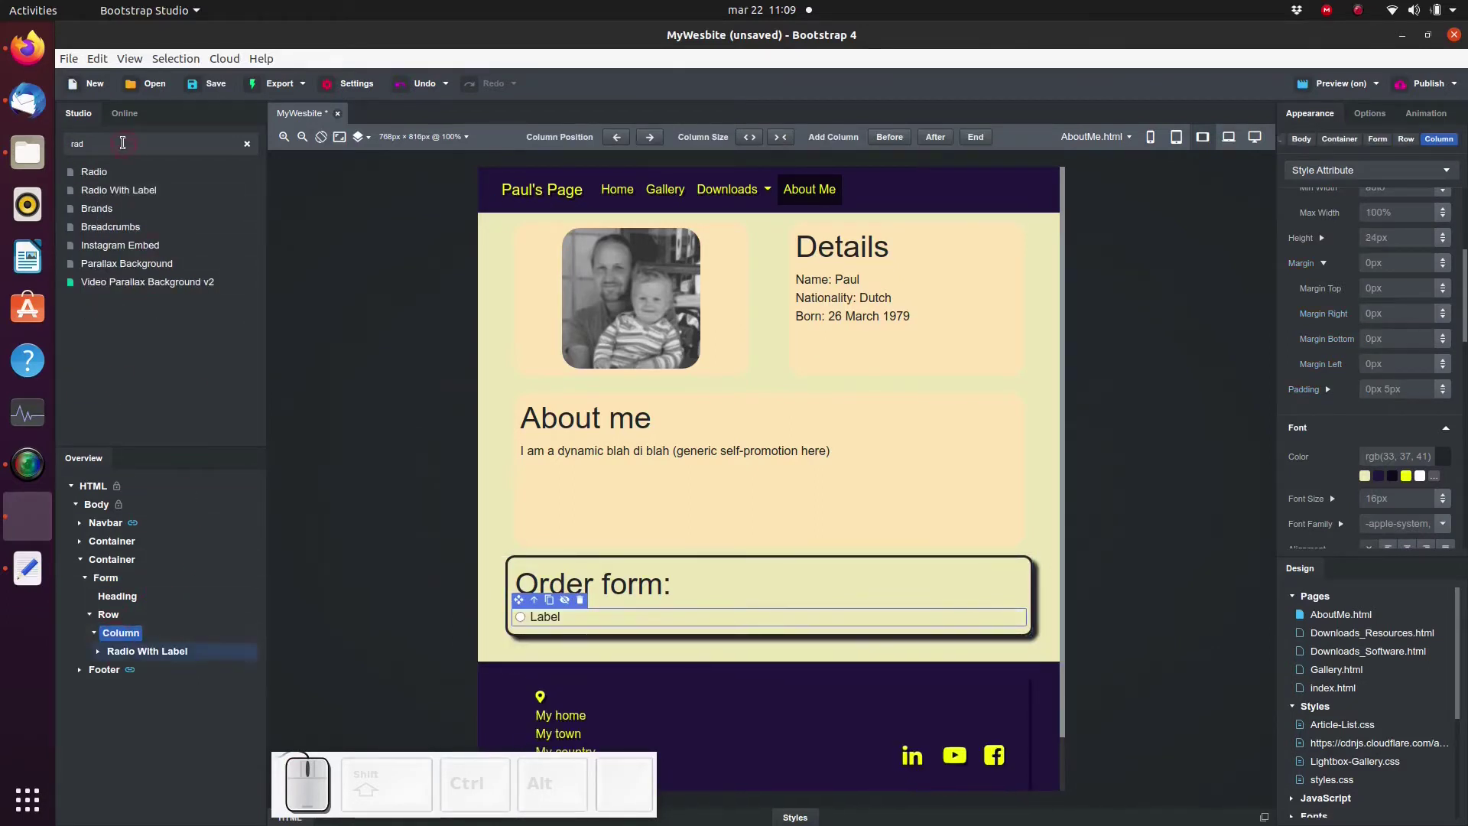
{"action": "left_click", "coordinate": [120, 652]}
{"action": "key", "text": "ctrl+d"}
{"action": "key", "text": "ctrl+d"}
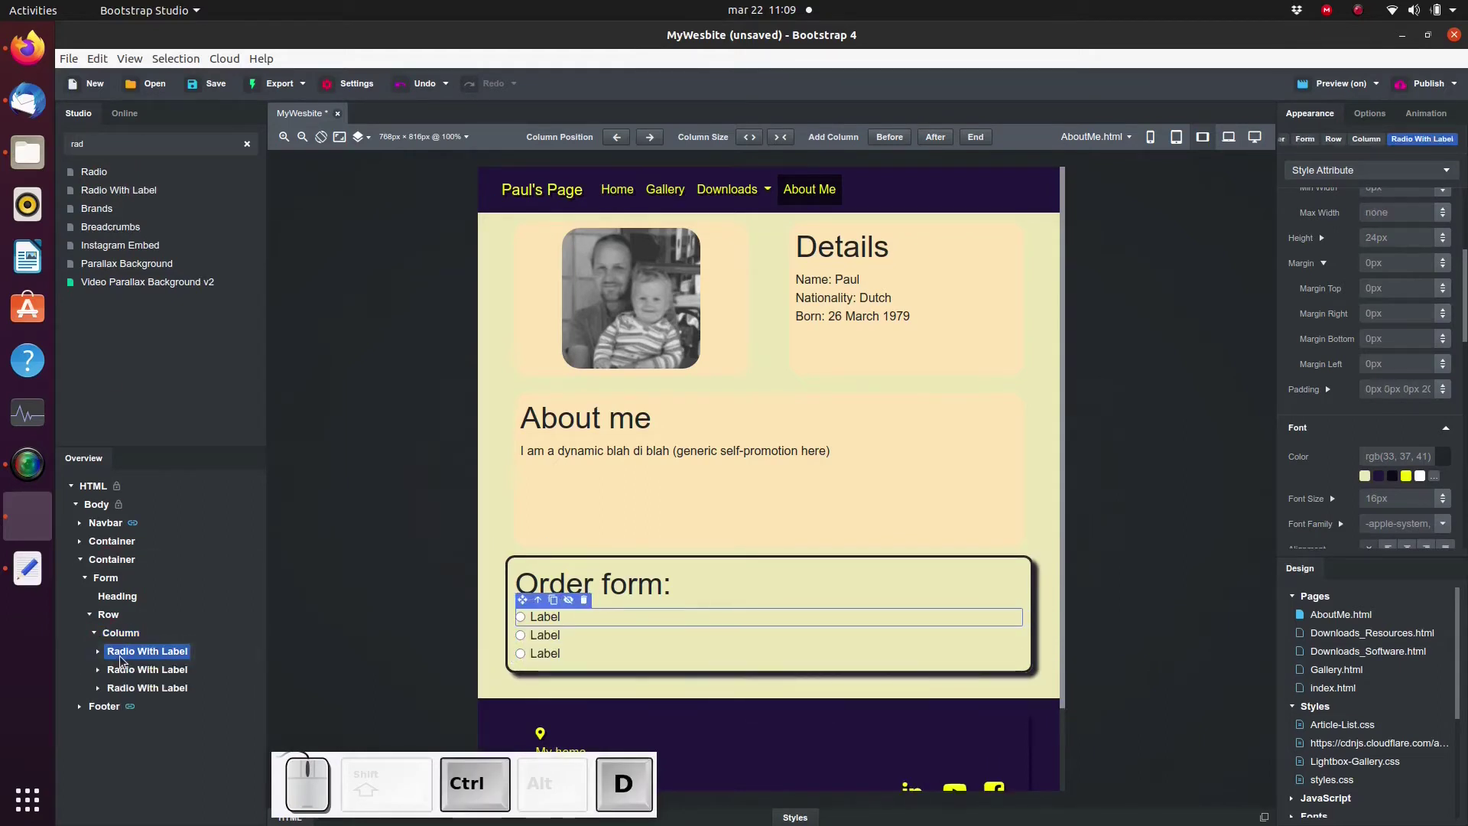
{"action": "key", "text": "ctrl+d"}
Add a Field Label above the radio options and duplicate the whole column to create a second one beside it.
{"action": "double_click", "coordinate": [80, 144]}
{"action": "type", "text": "labe"}
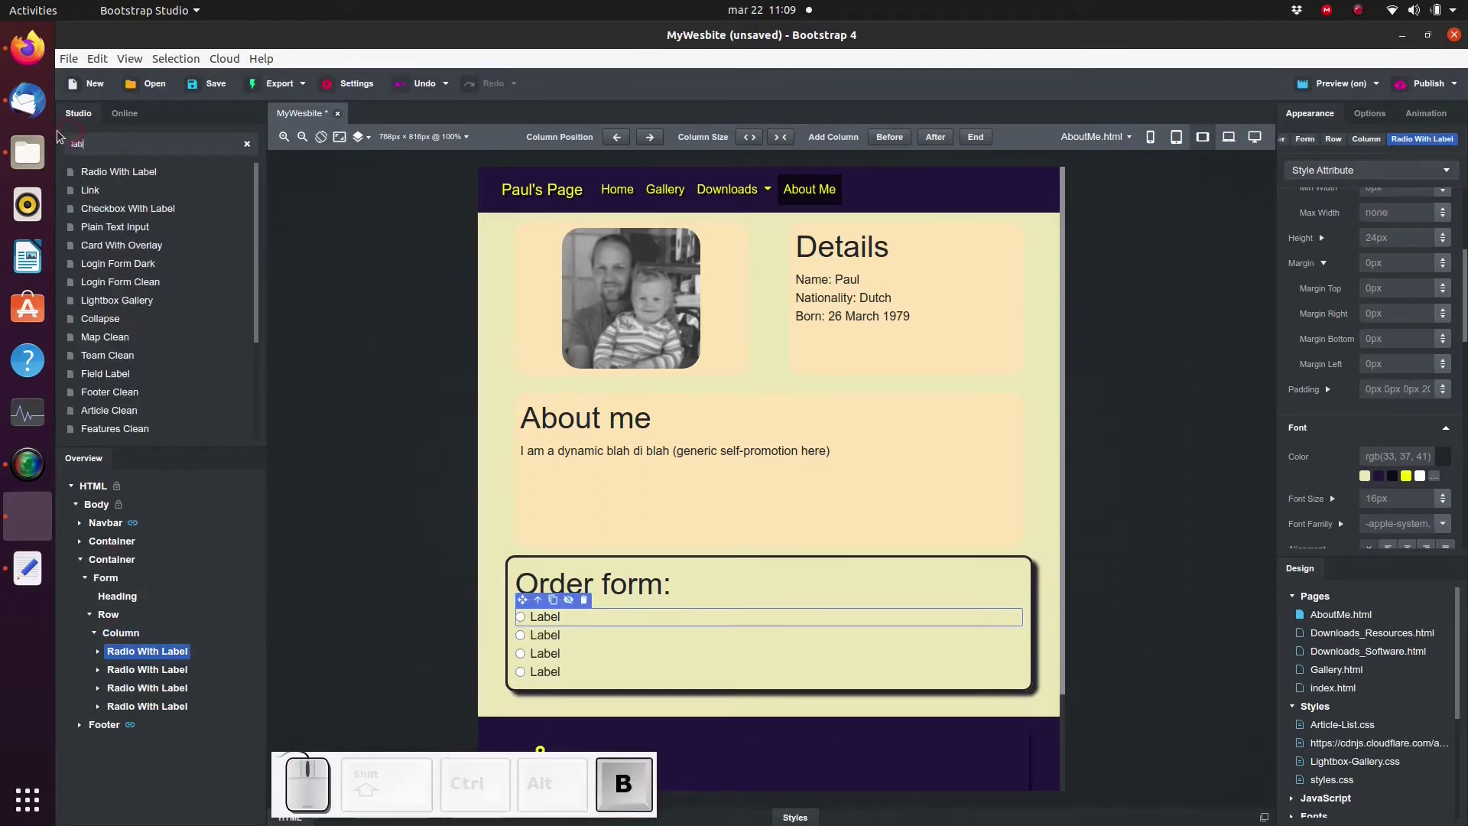
{"action": "left_click_drag", "start_coordinate": [100, 210], "coordinate": [127, 654]}
{"action": "left_click", "coordinate": [128, 655]}
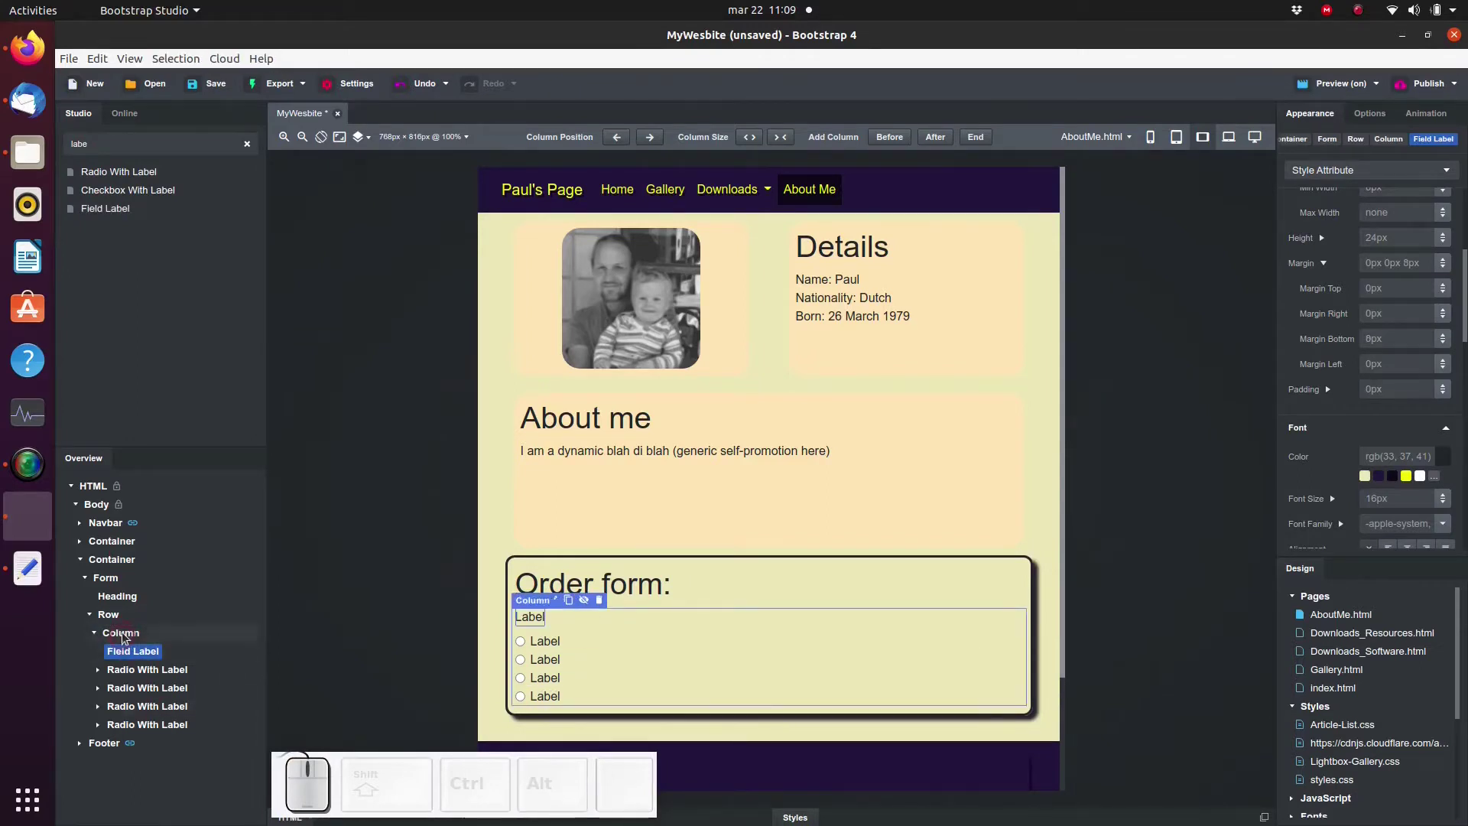
{"action": "left_click", "coordinate": [126, 635]}
{"action": "key", "text": "ctrl+d"}
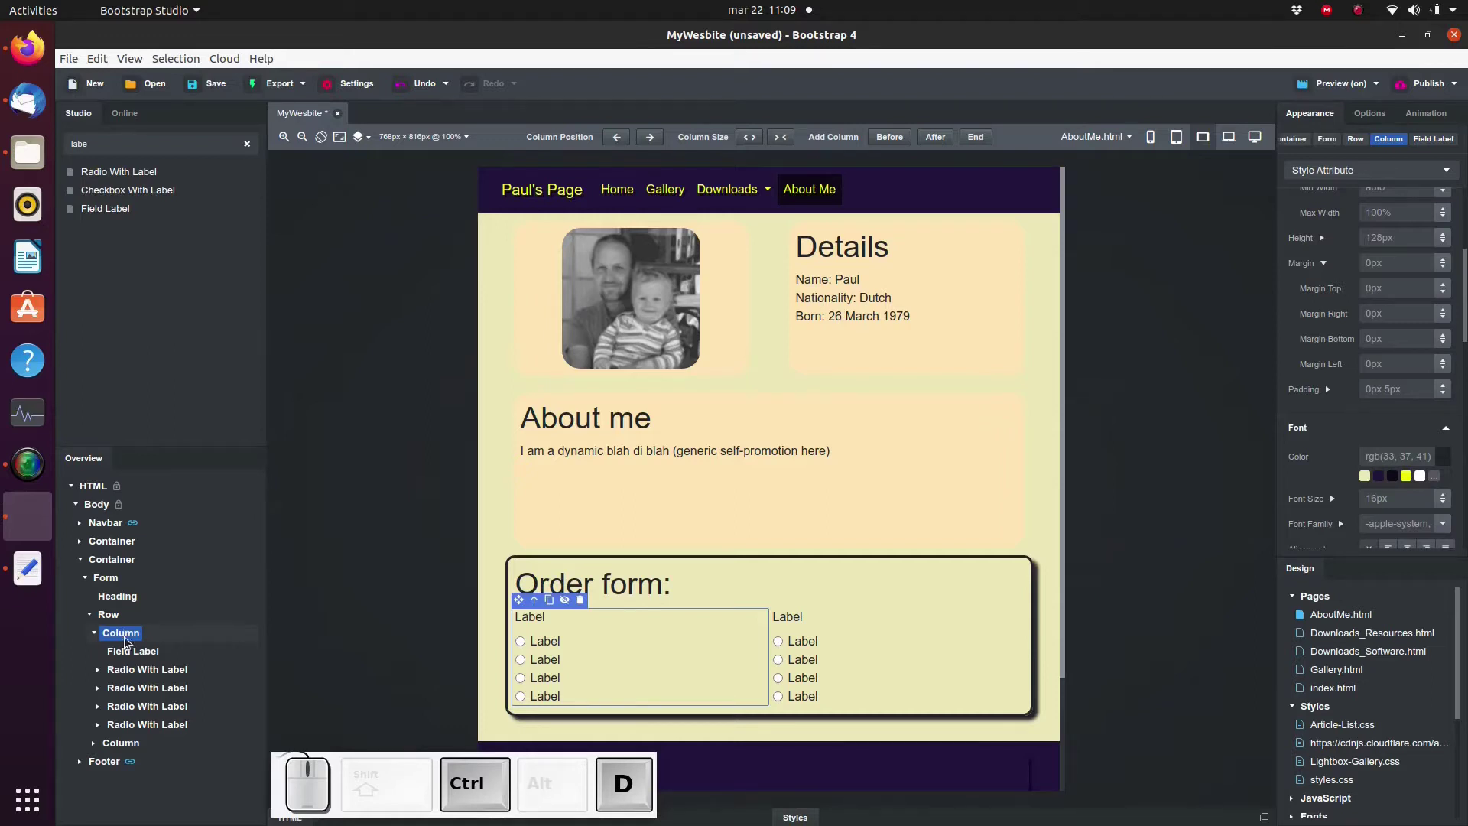
Label the first column "Size" and name its four radio options S, M, L and XL.
{"action": "double_click", "coordinate": [125, 651]}
{"action": "type", "text": "Size"}
{"action": "left_click", "coordinate": [520, 642]}
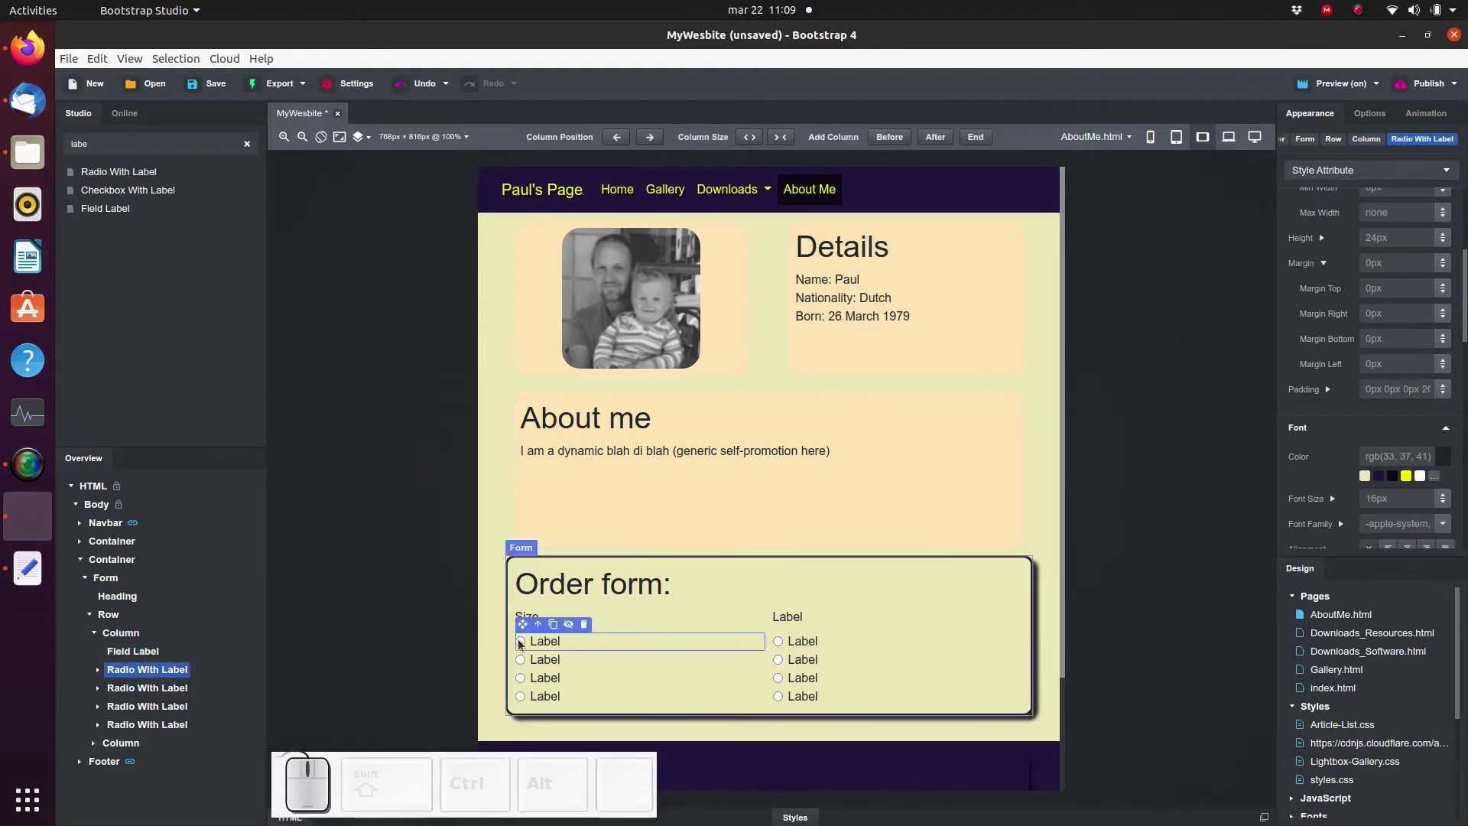
{"action": "double_click", "coordinate": [545, 642]}
{"action": "type", "text": "S"}
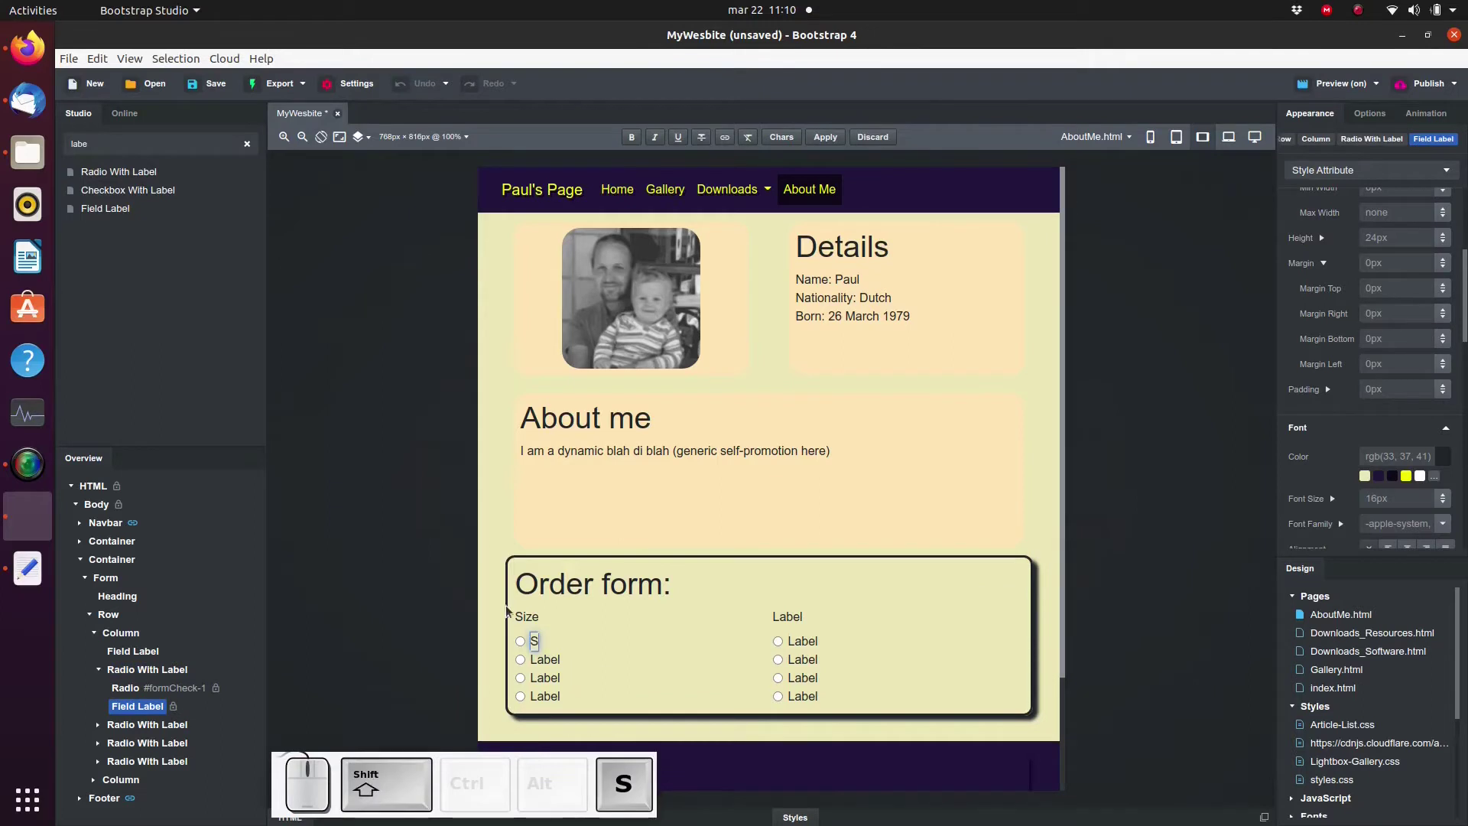
{"action": "double_click", "coordinate": [554, 662]}
{"action": "type", "text": "M"}
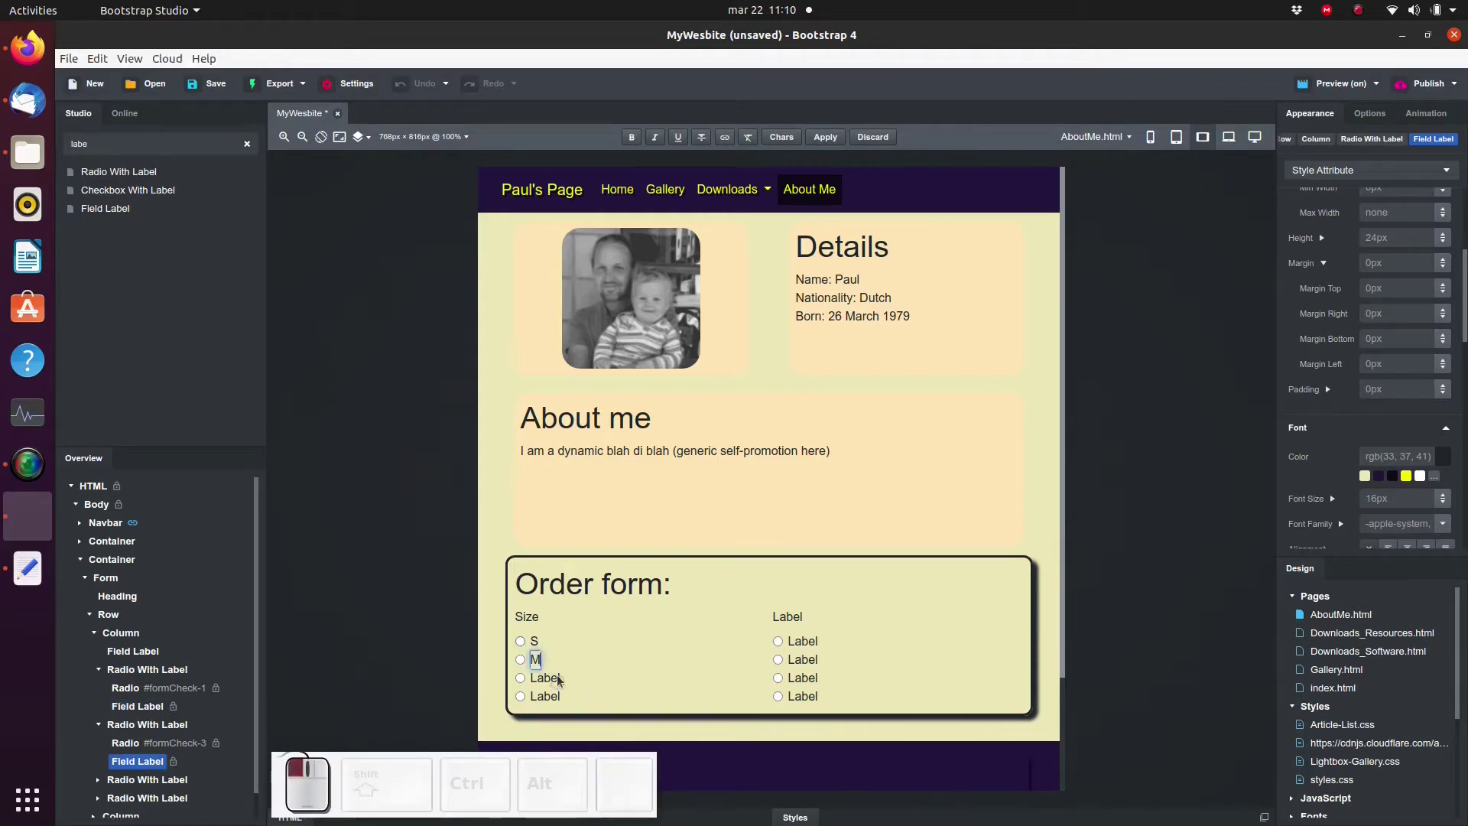
{"action": "double_click", "coordinate": [546, 678]}
{"action": "type", "text": "L"}
{"action": "double_click", "coordinate": [547, 694]}
{"action": "type", "text": "XL"}
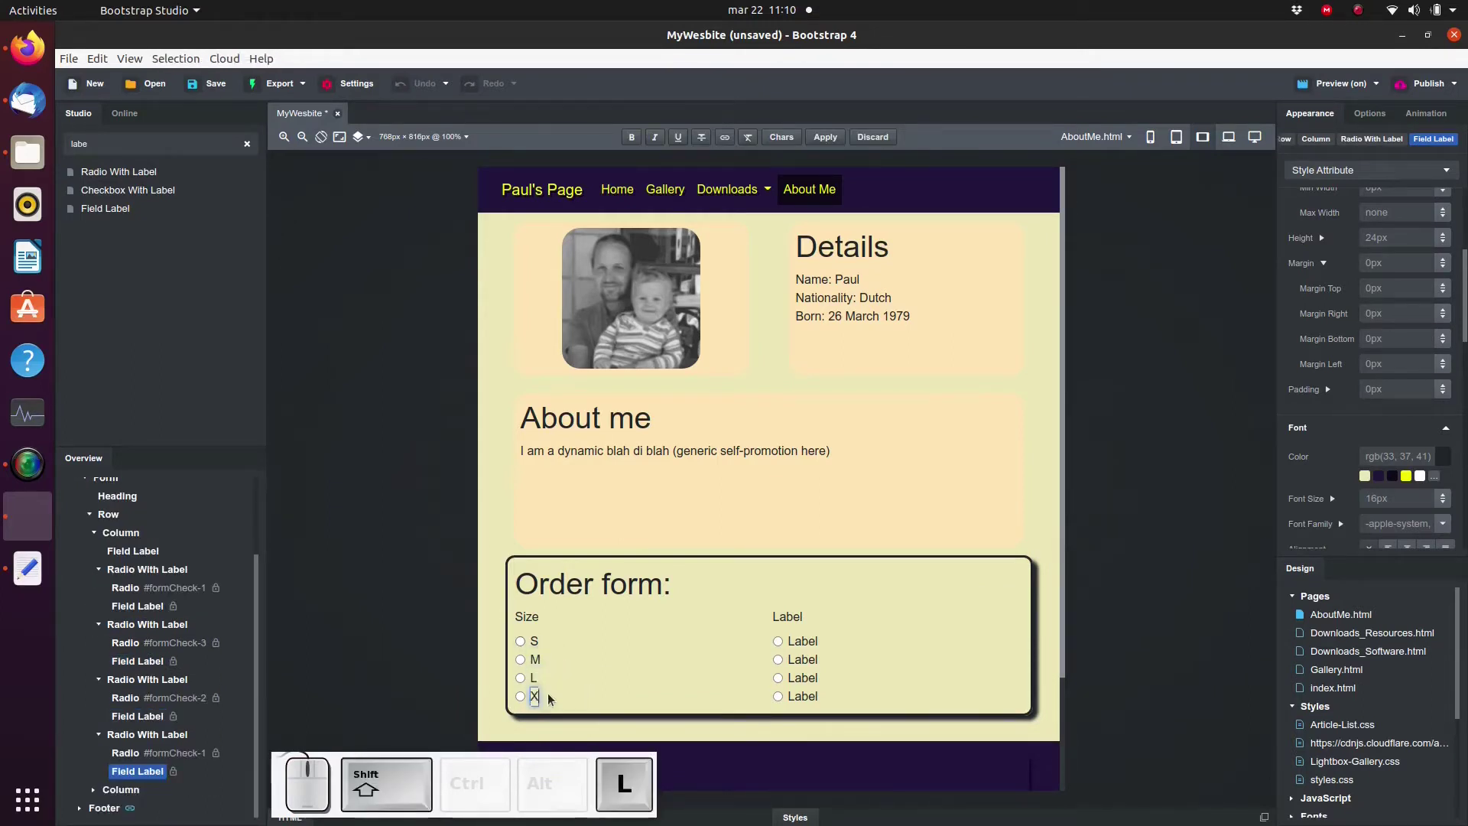
Label the second column "Color:" and name its four radio options Red, Green, Blue and Yellow.
{"action": "double_click", "coordinate": [788, 616]}
{"action": "type", "text": "Color:"}
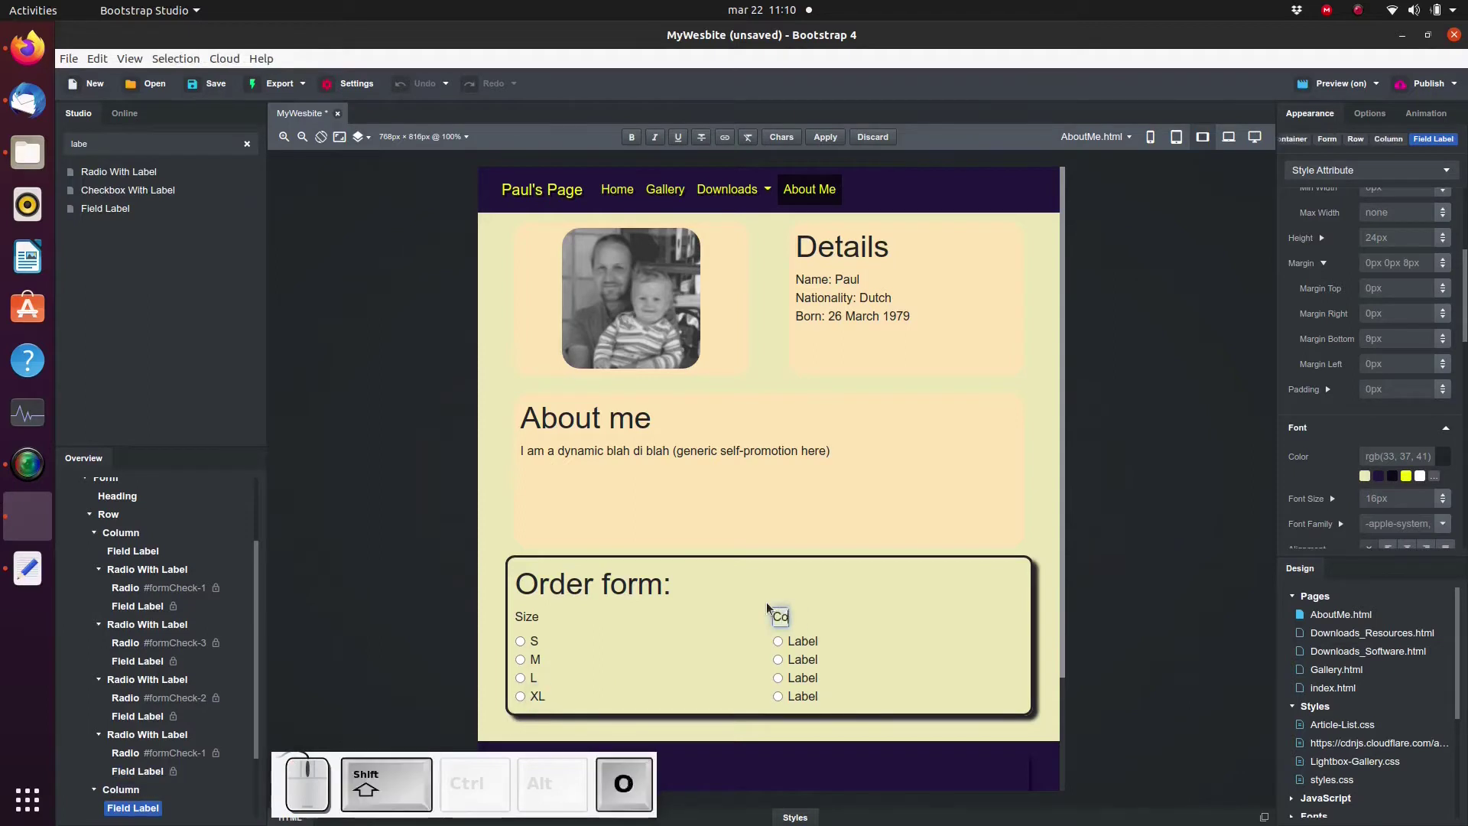
{"action": "double_click", "coordinate": [795, 641]}
{"action": "type", "text": "Red"}
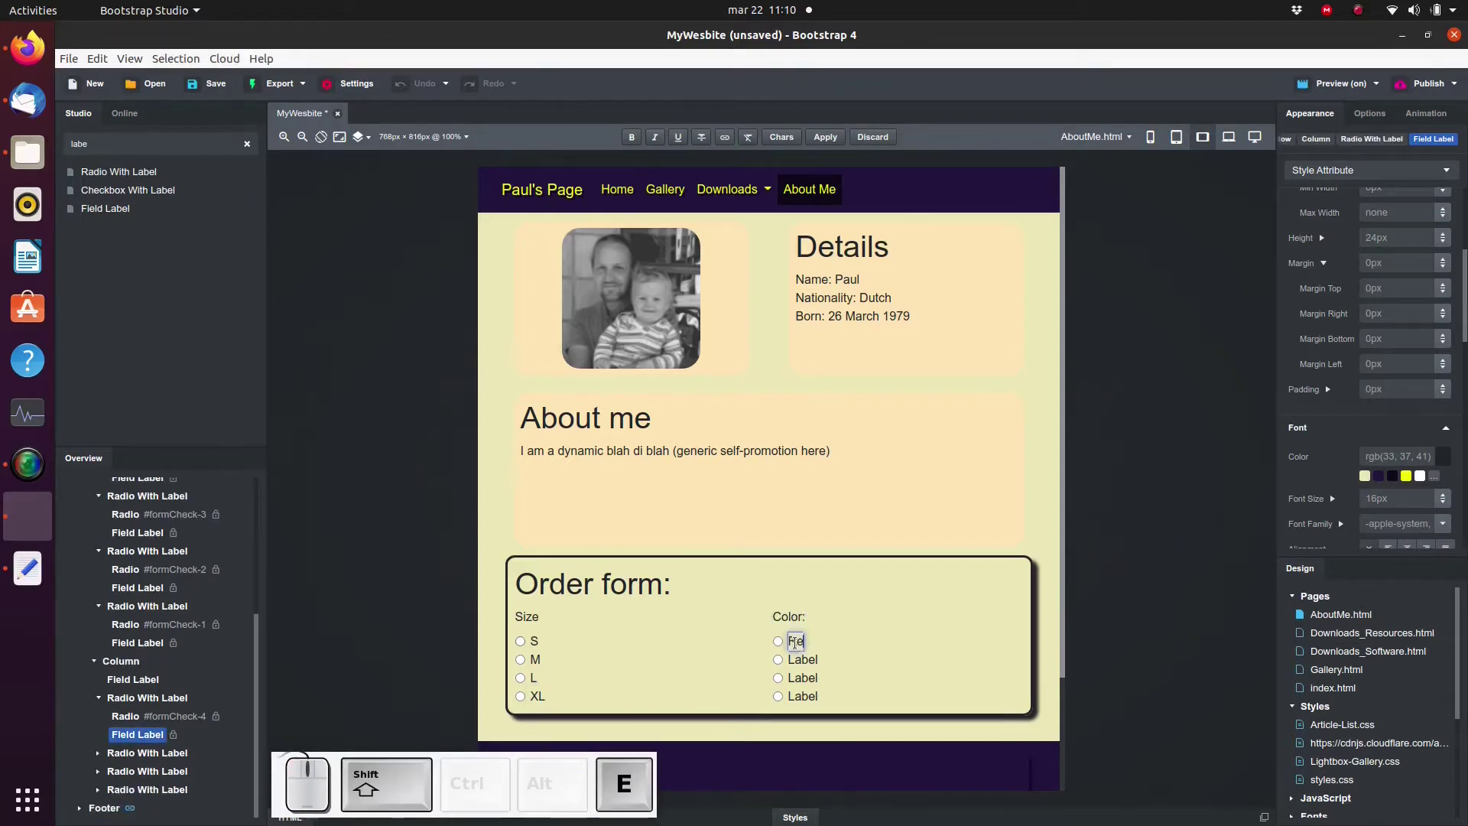
{"action": "double_click", "coordinate": [803, 660]}
{"action": "type", "text": "Green"}
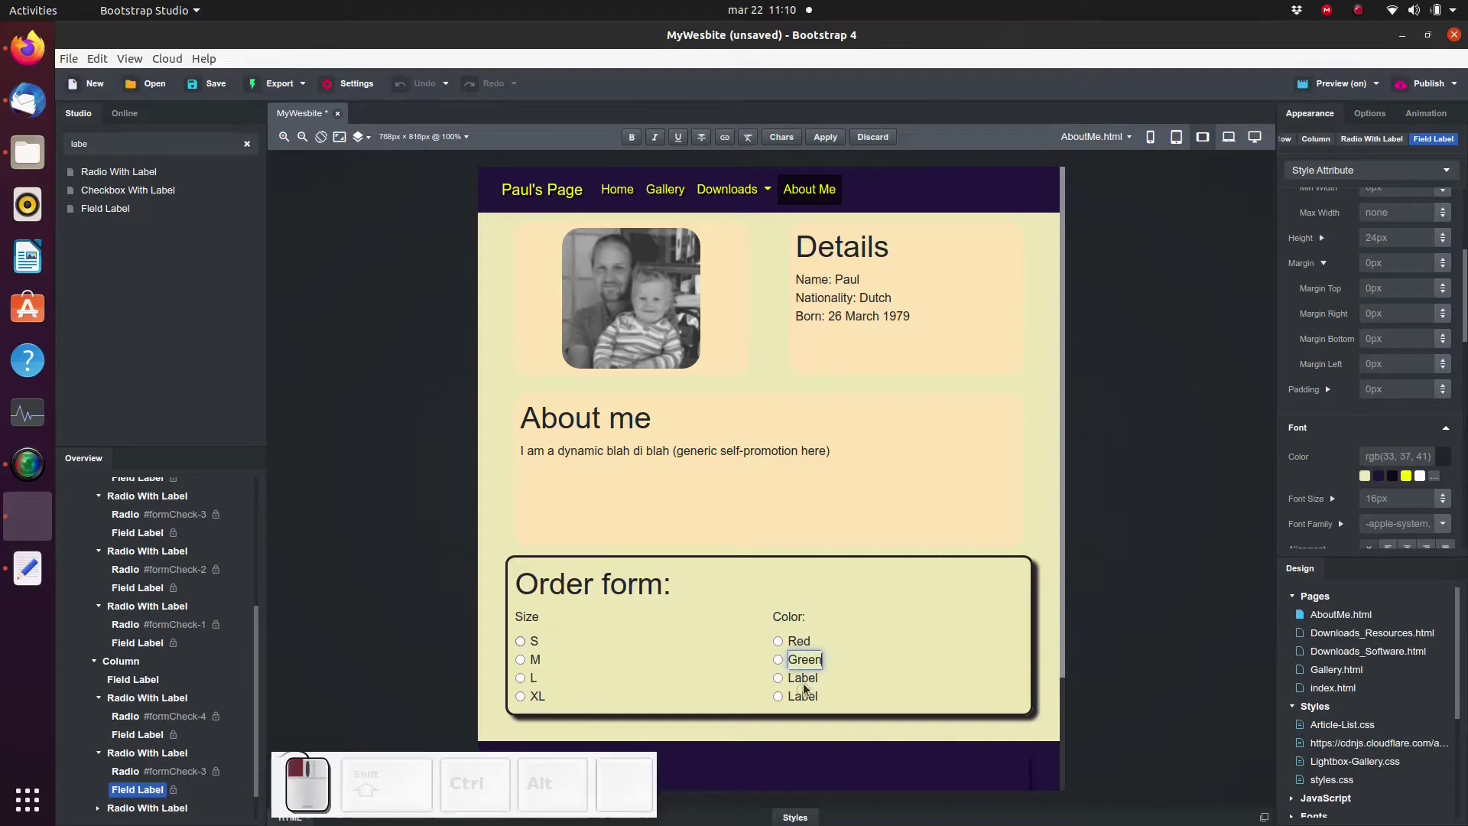
{"action": "double_click", "coordinate": [802, 677]}
{"action": "type", "text": "Blue"}
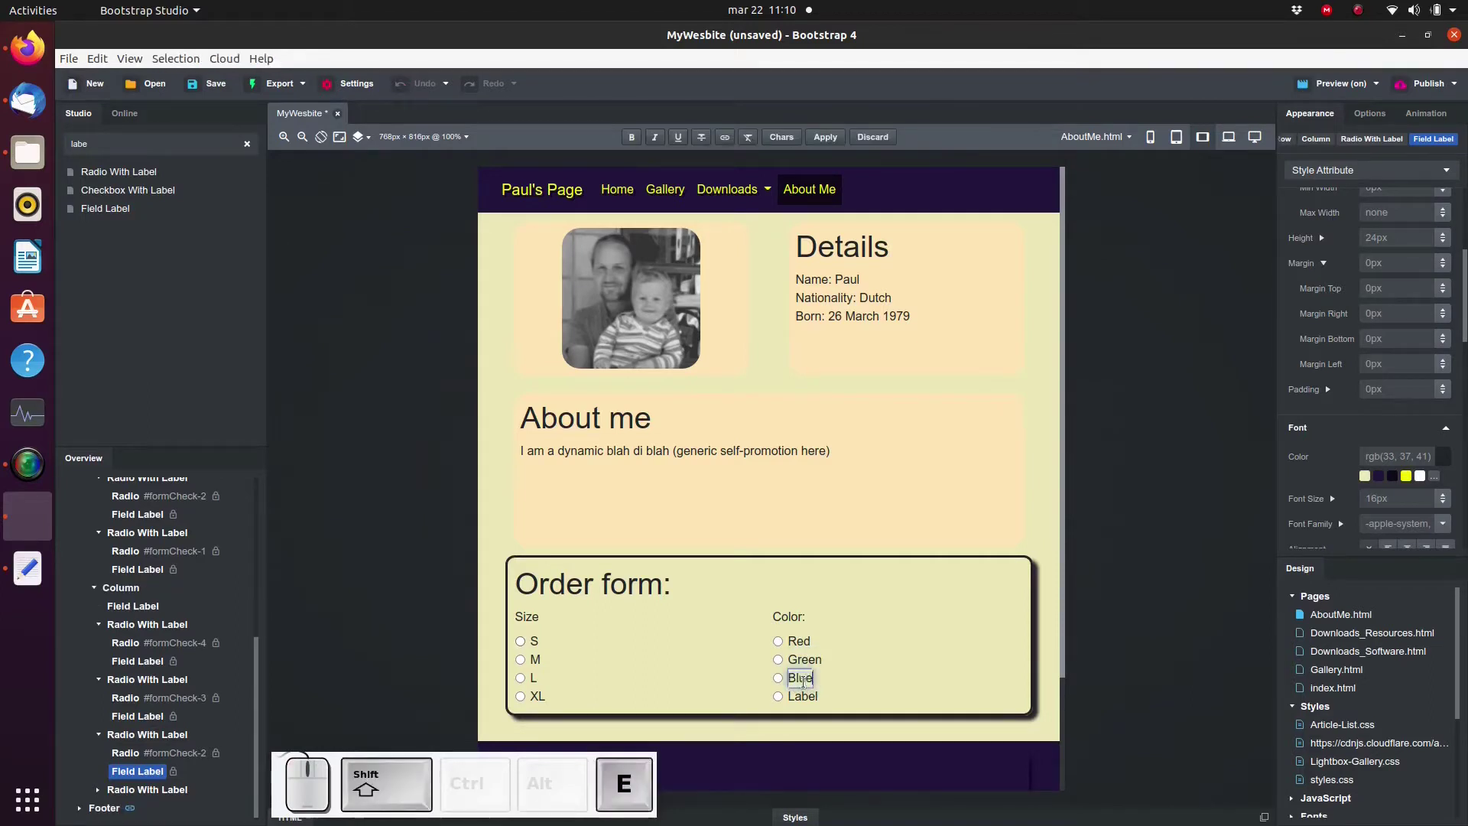
{"action": "double_click", "coordinate": [802, 696]}
{"action": "type", "text": "Yellow"}
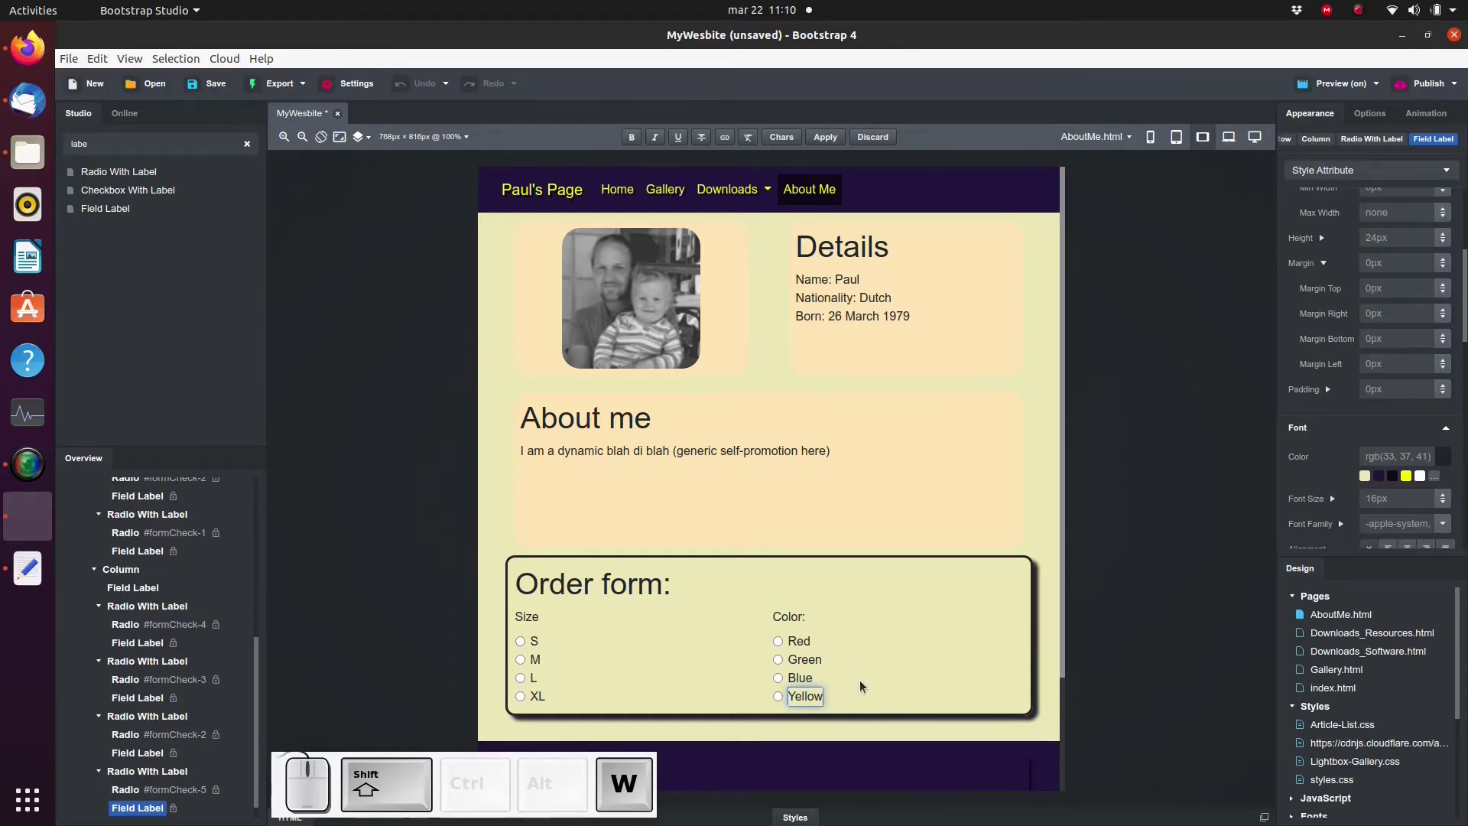
{"action": "left_click", "coordinate": [864, 479]}
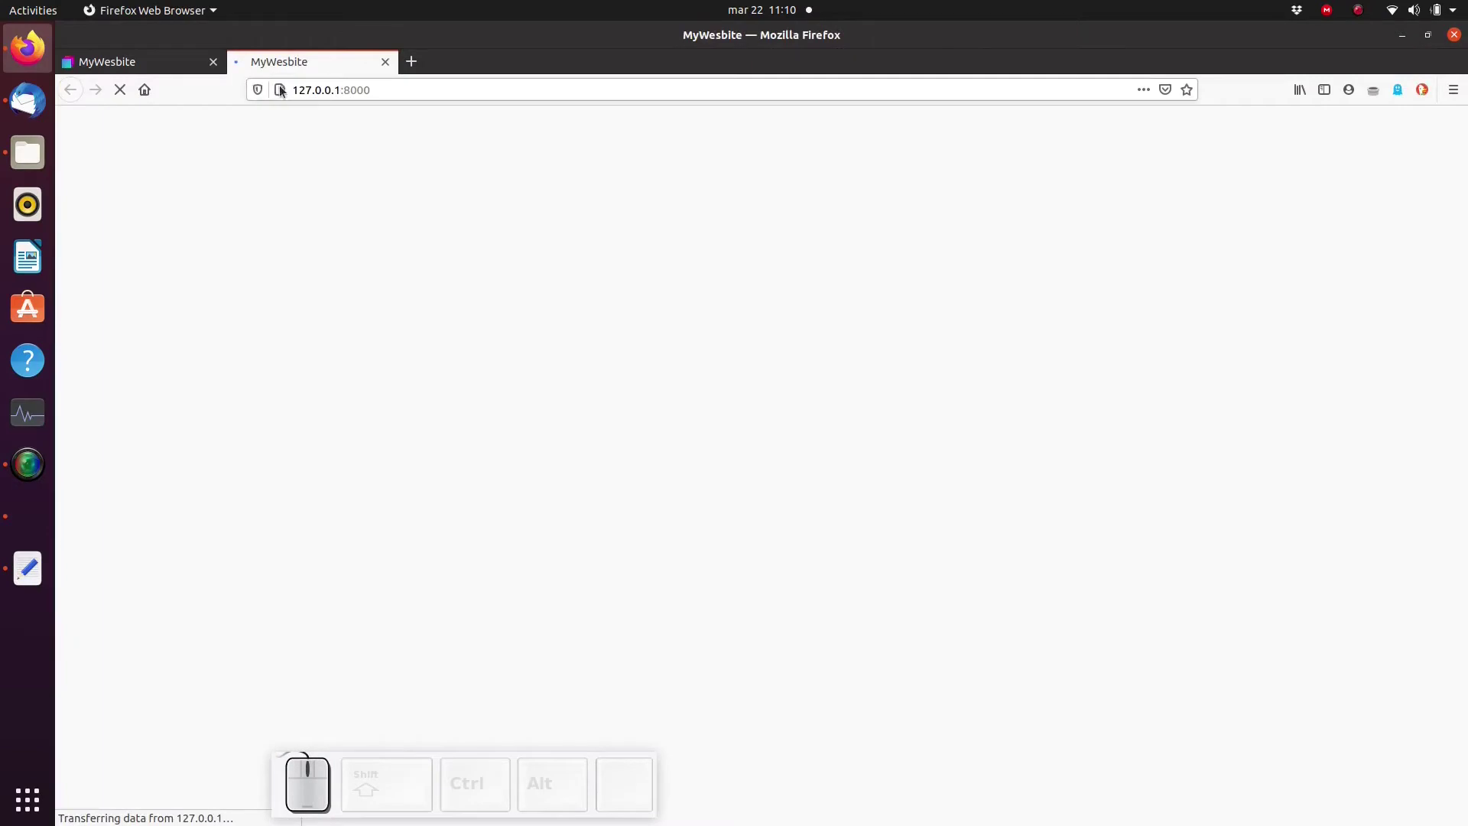
Test the order form in the Firefox preview by selecting the S, L, XL, Red, Green and Yellow radio options.
{"action": "left_click", "coordinate": [215, 63]}
{"action": "left_click", "coordinate": [355, 496]}
{"action": "left_click", "coordinate": [353, 532]}
{"action": "left_click", "coordinate": [354, 550]}
{"action": "left_click", "coordinate": [771, 495]}
{"action": "left_click", "coordinate": [771, 514]}
{"action": "left_click", "coordinate": [771, 551]}
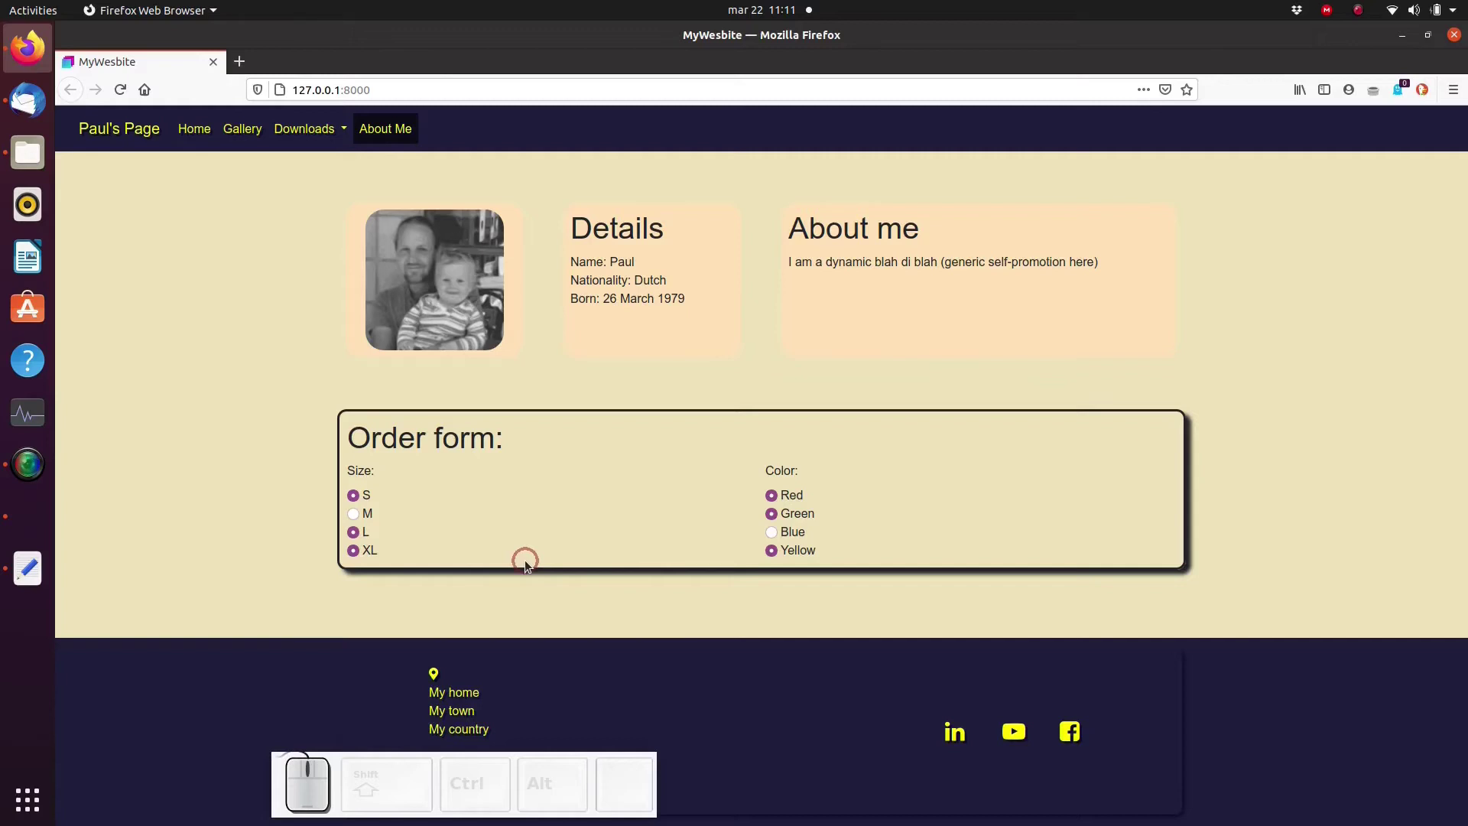
Switch to Bootstrap Studio and set the Name option of the S radio to "size".
{"action": "key", "text": "alt+Tab"}
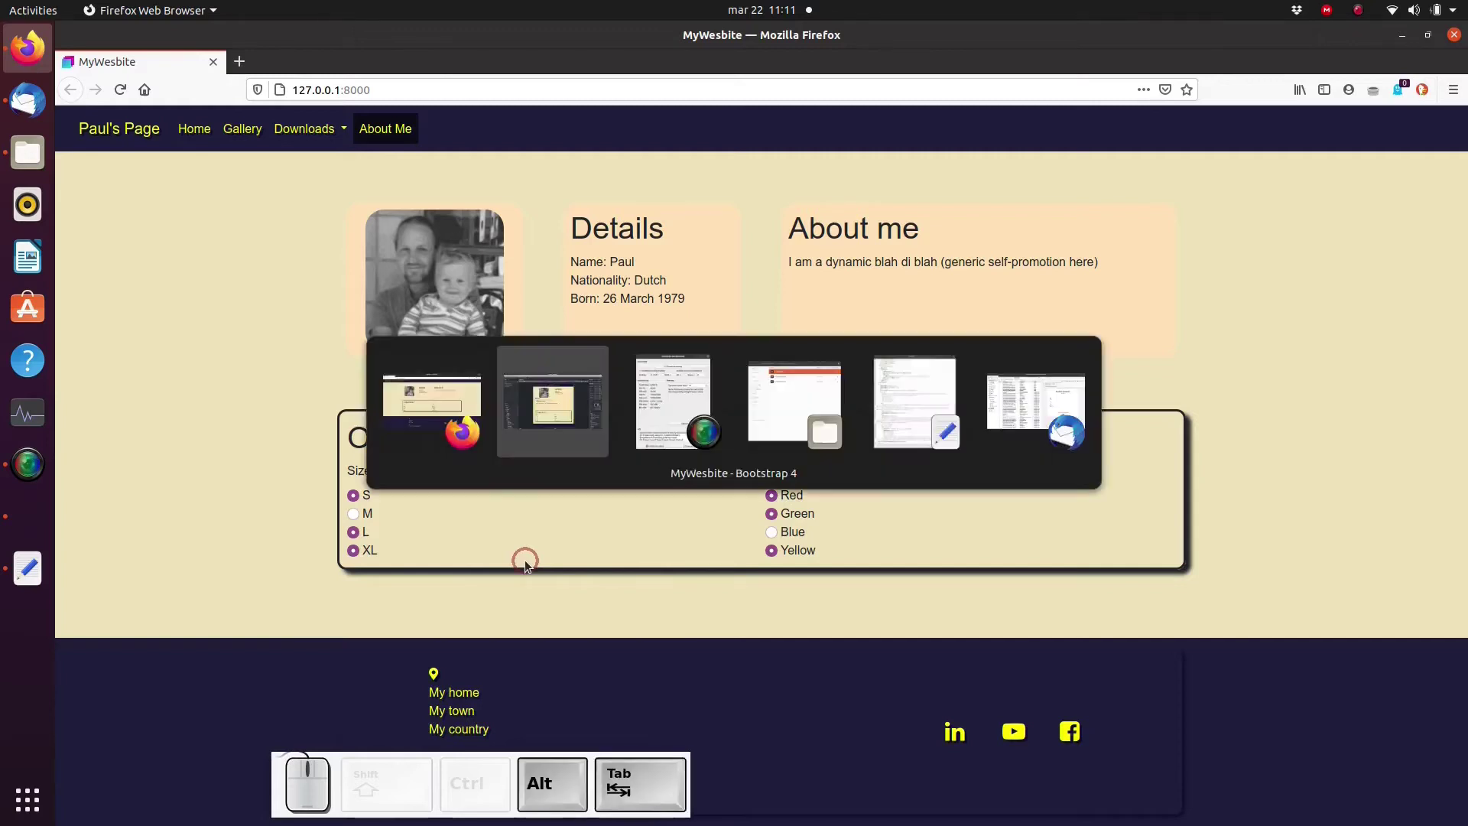
{"action": "left_click", "coordinate": [524, 643]}
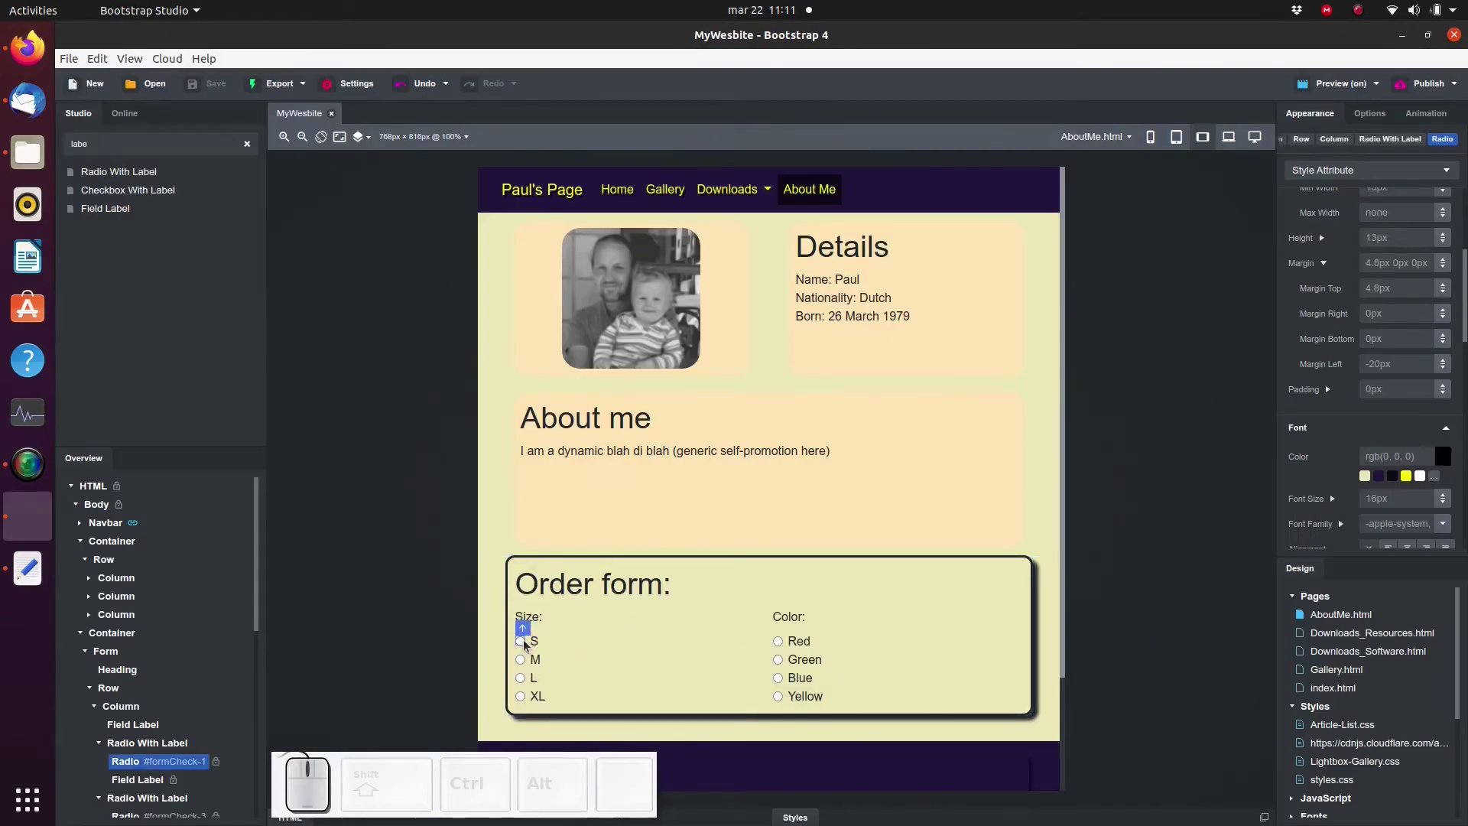
{"action": "left_click", "coordinate": [1358, 116]}
{"action": "left_click", "coordinate": [1383, 195]}
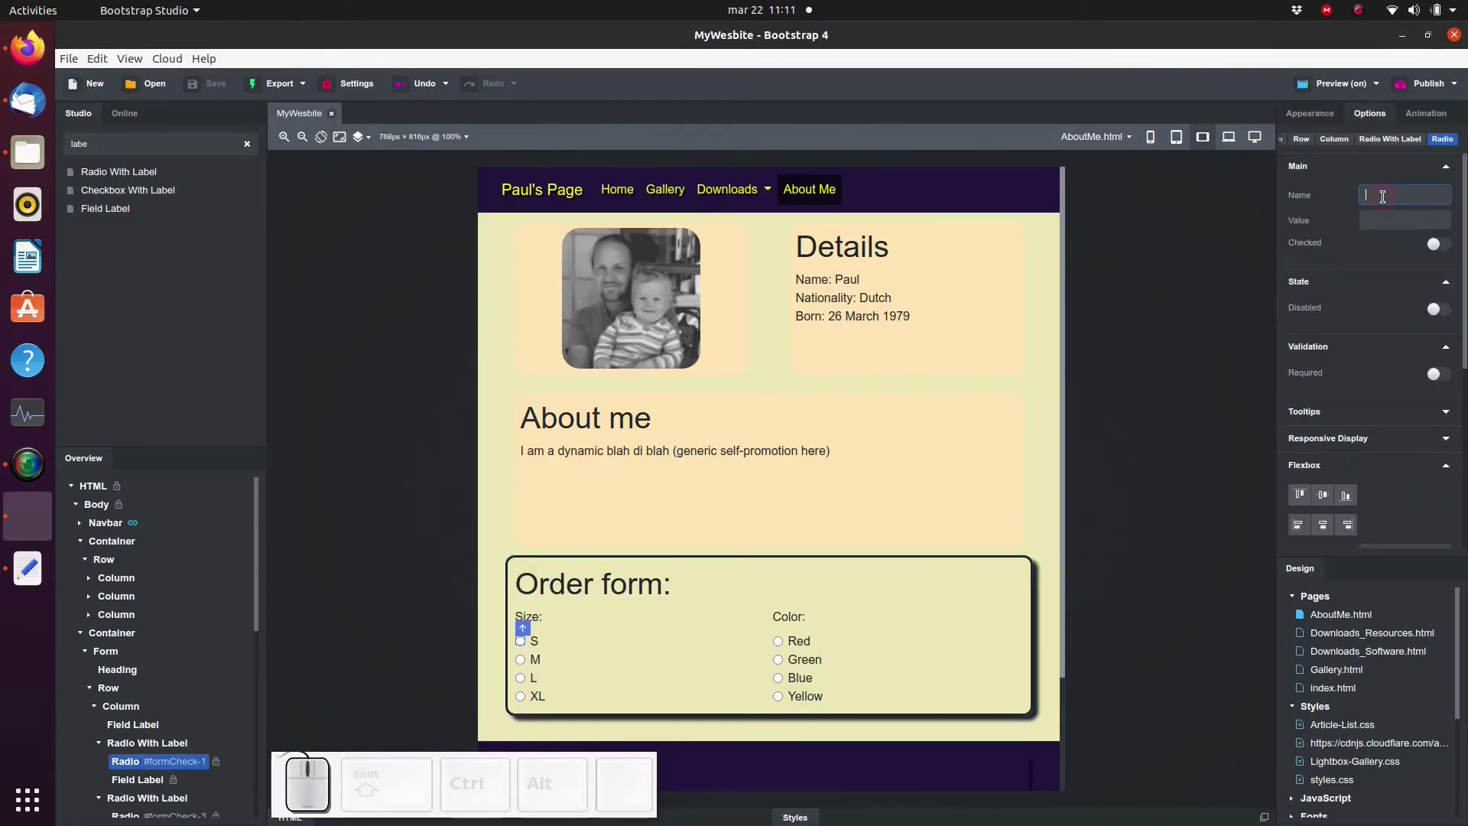
{"action": "type", "text": "size"}
{"action": "key", "text": "ctrl+c"}
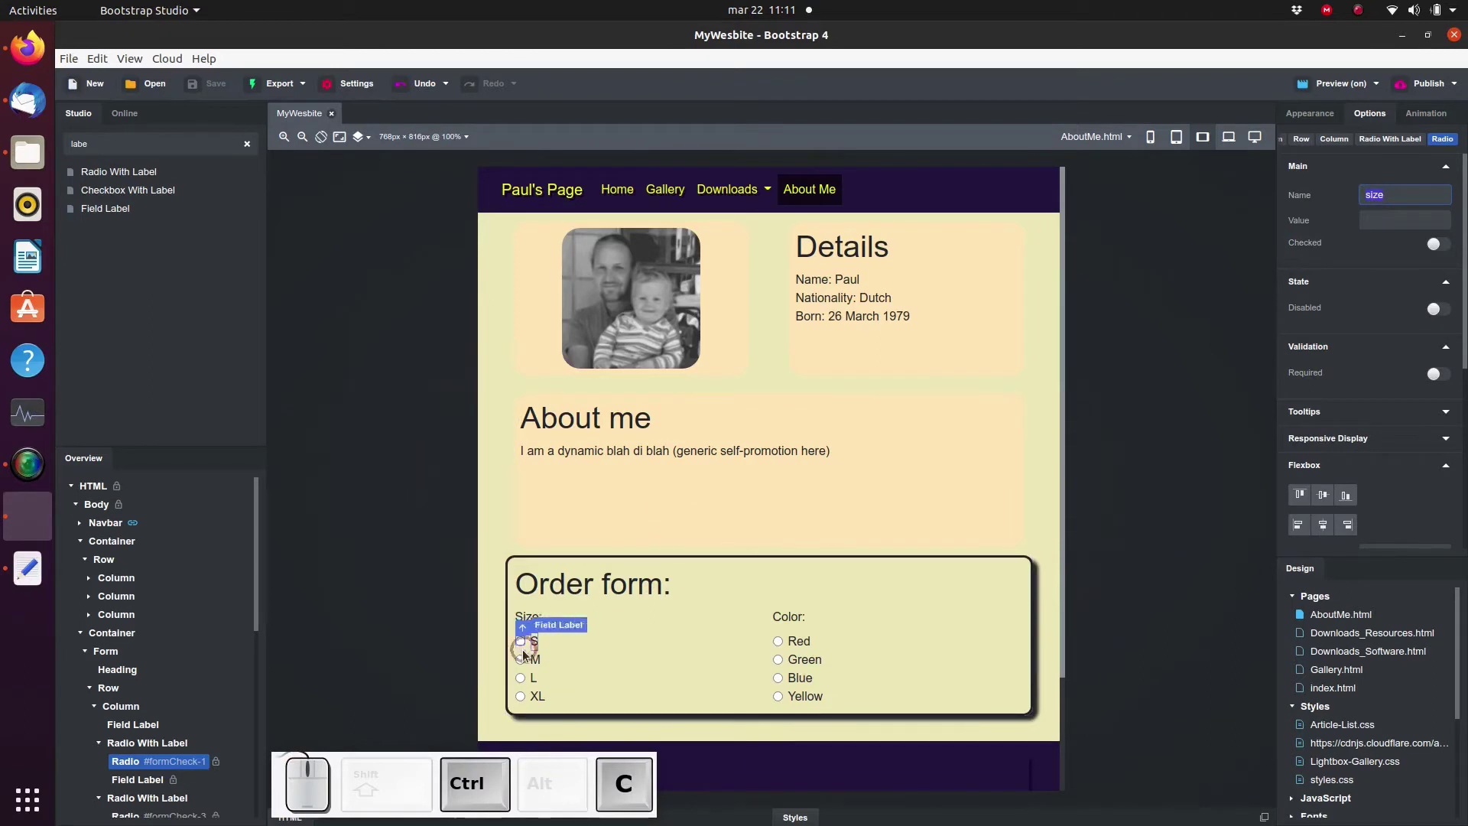
Set the Name option of the M, L and XL radios to "size" as well.
{"action": "left_click", "coordinate": [1016, 503]}
{"action": "key", "text": "ctrl+v"}
{"action": "left_click", "coordinate": [520, 660]}
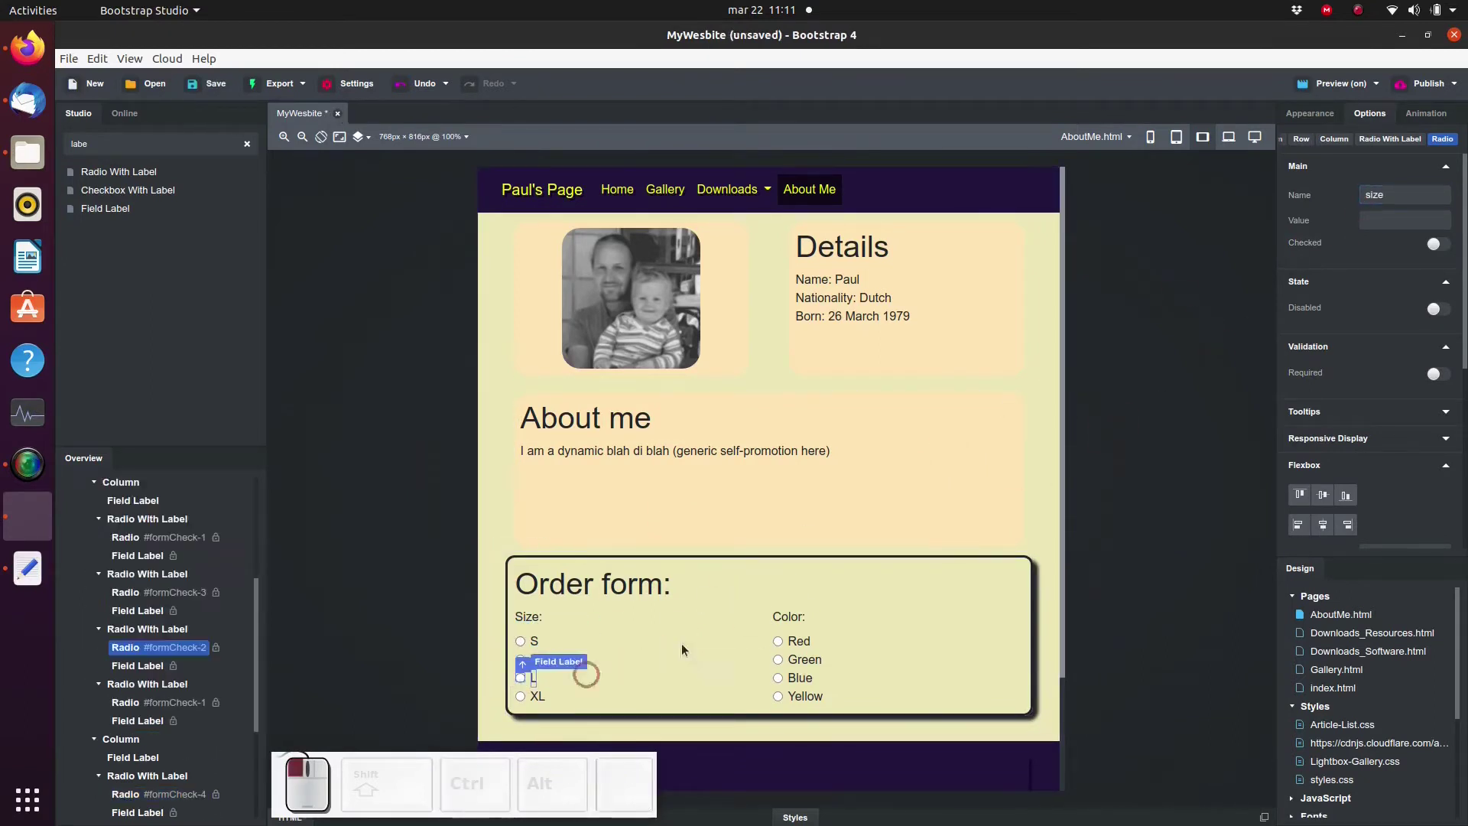
{"action": "left_click", "coordinate": [1377, 197]}
{"action": "key", "text": "ctrl+v"}
{"action": "left_click", "coordinate": [521, 678]}
{"action": "left_click", "coordinate": [1383, 196]}
{"action": "key", "text": "ctrl+v"}
Set the Name option of the Red radio to "color" and copy that name.
{"action": "left_click", "coordinate": [777, 641]}
{"action": "left_click", "coordinate": [1382, 196]}
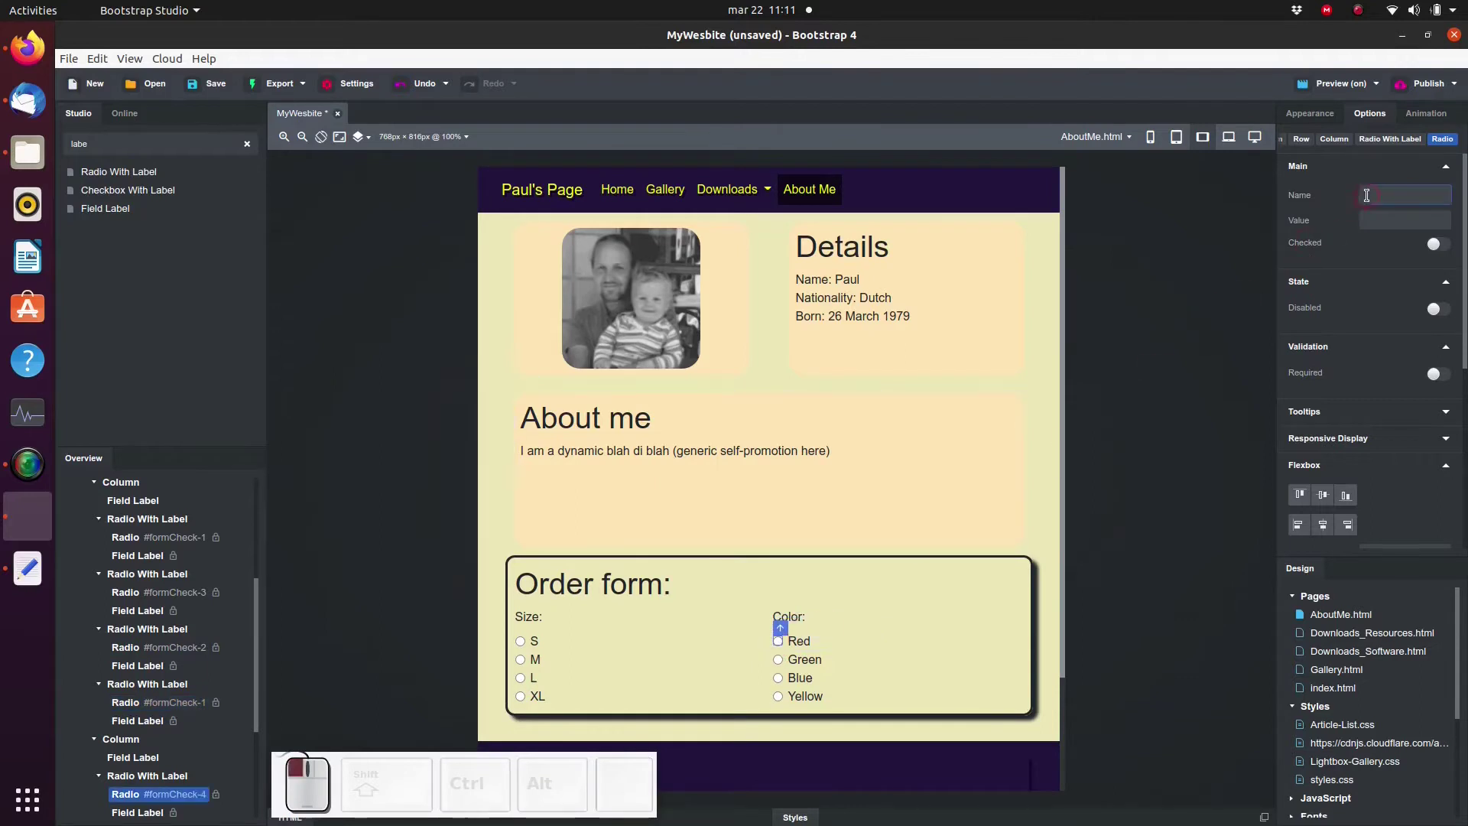
{"action": "type", "text": "color"}
{"action": "key", "text": "ctrl+a"}
{"action": "key", "text": "ctrl+c"}
Set the Name option of the Green, Blue and Yellow radios to "color" and save the site.
{"action": "key", "text": "ctrl+v"}
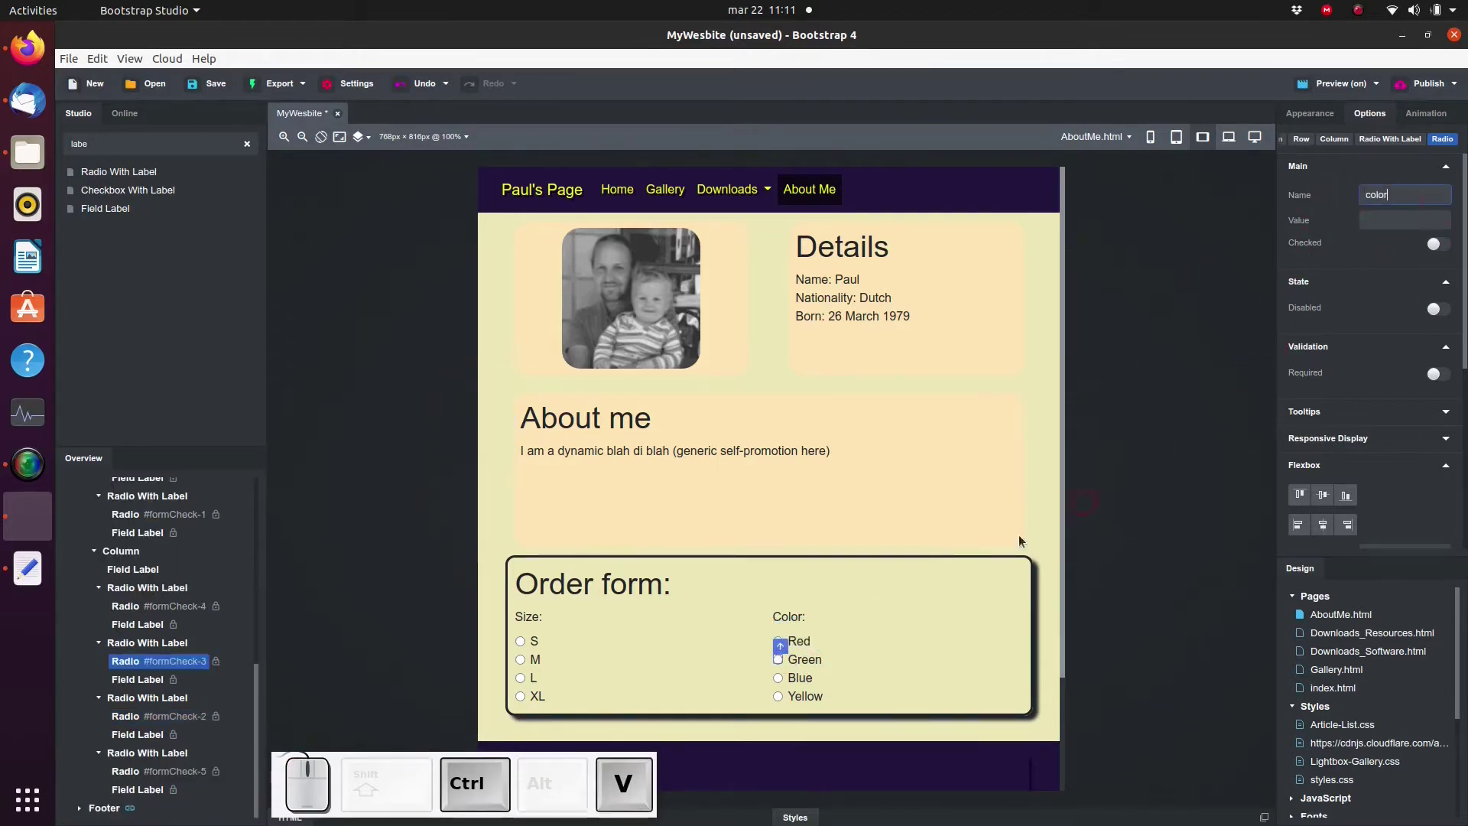
{"action": "left_click", "coordinate": [803, 663]}
{"action": "left_click", "coordinate": [1404, 195]}
{"action": "key", "text": "ctrl+v"}
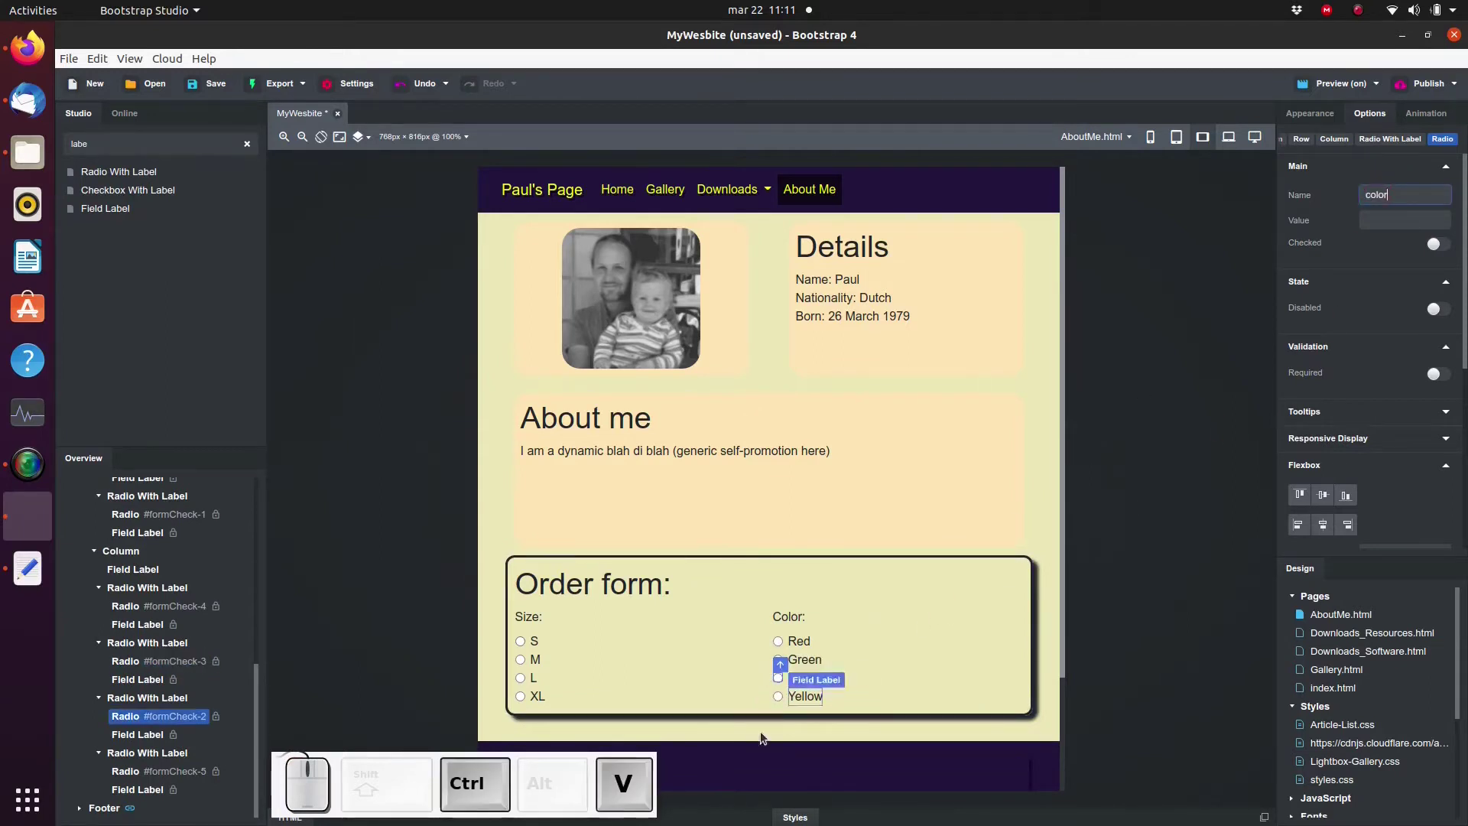
{"action": "left_click", "coordinate": [778, 695]}
{"action": "left_click", "coordinate": [1404, 195]}
{"action": "key", "text": "ctrl+v"}
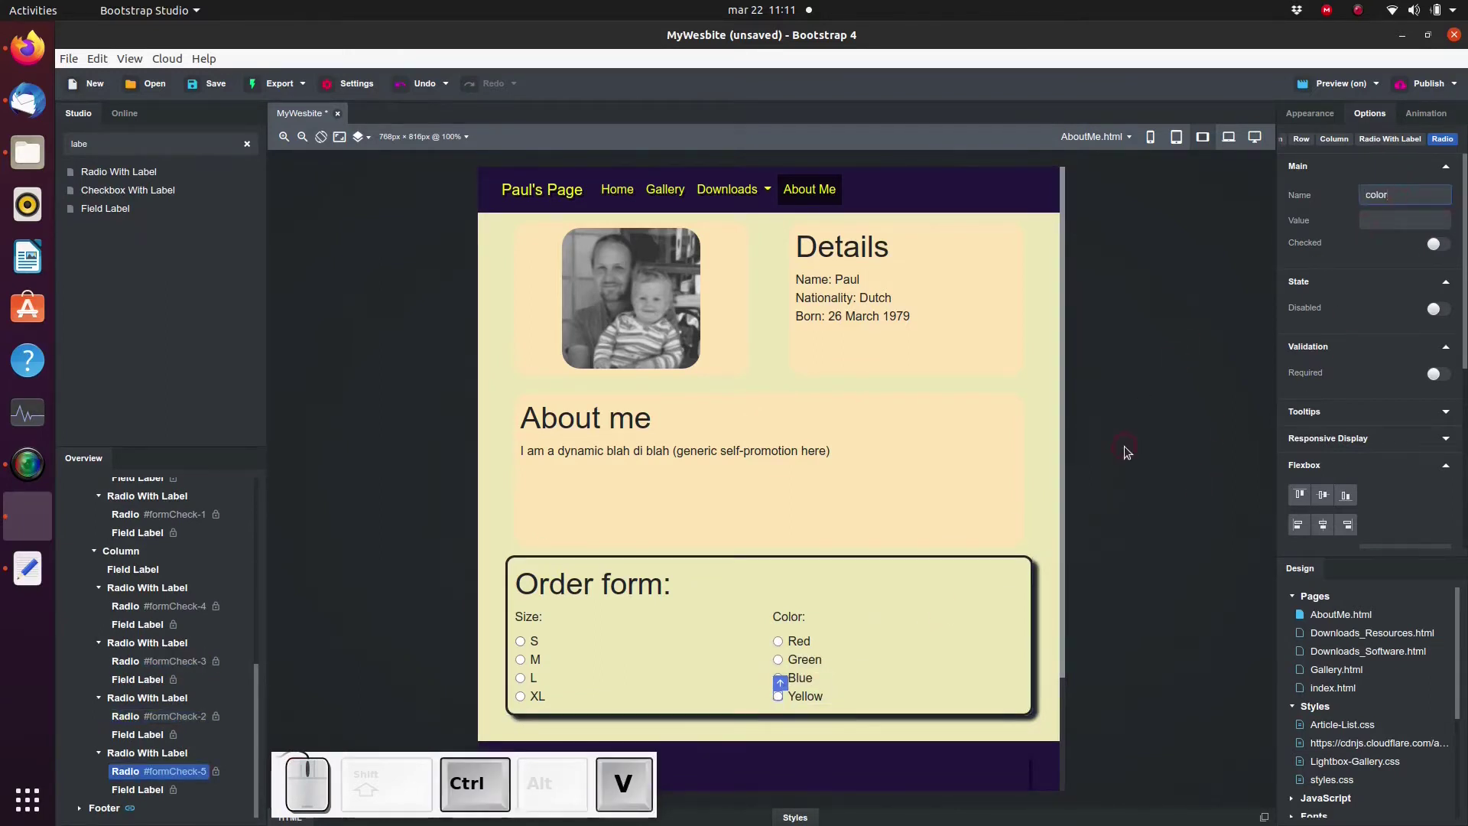
{"action": "left_click", "coordinate": [1063, 501]}
{"action": "scroll", "coordinate": [1008, 618], "scroll_direction": "down", "scroll_amount": 3}
{"action": "key", "text": "ctrl+s"}
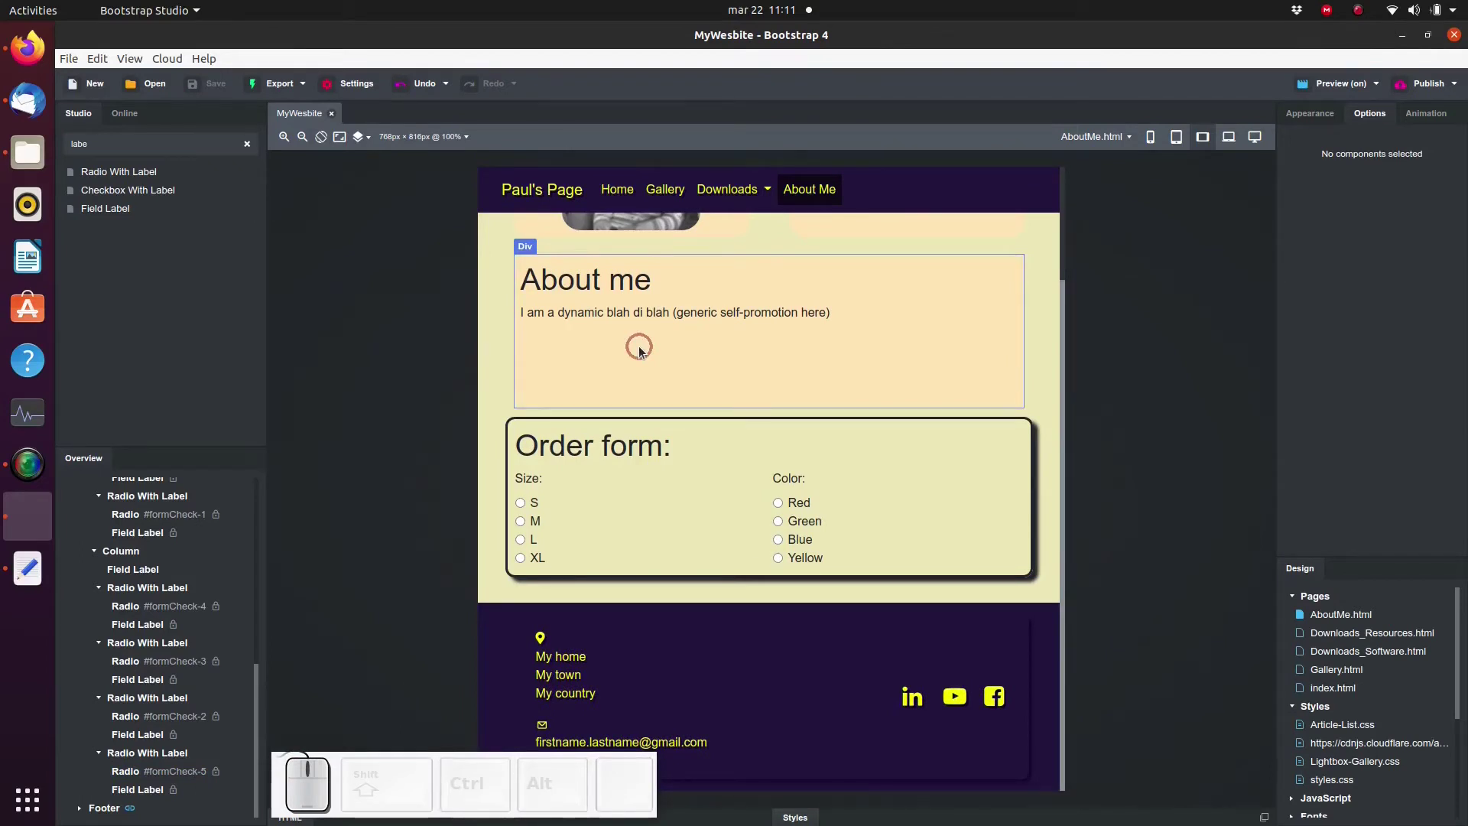
Switch to the Firefox preview and test the radio groups by selecting S, XL, Red and Yellow.
{"action": "key", "text": "alt+Tab"}
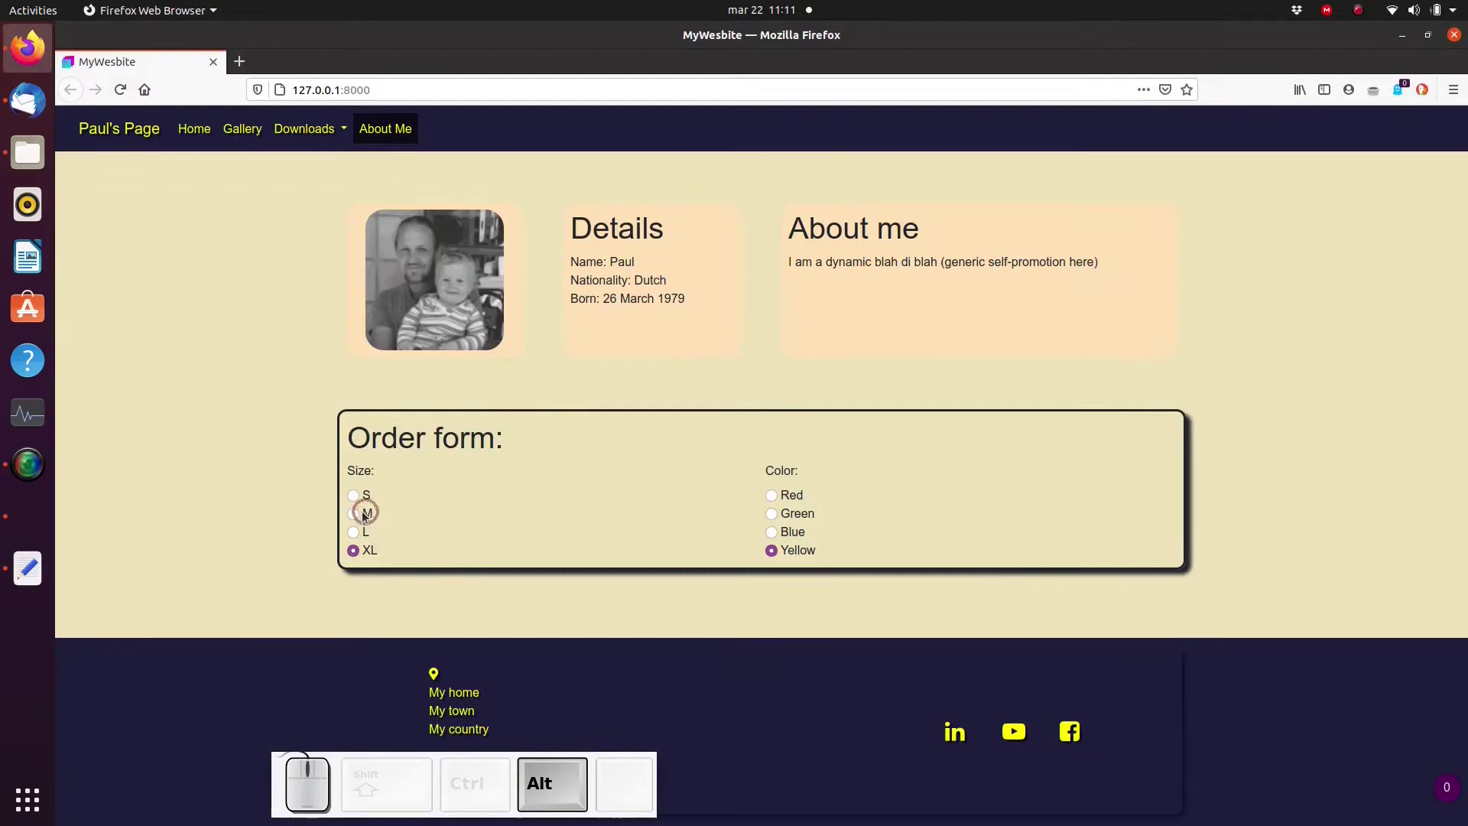
{"action": "left_click", "coordinate": [361, 493]}
{"action": "left_click", "coordinate": [354, 550]}
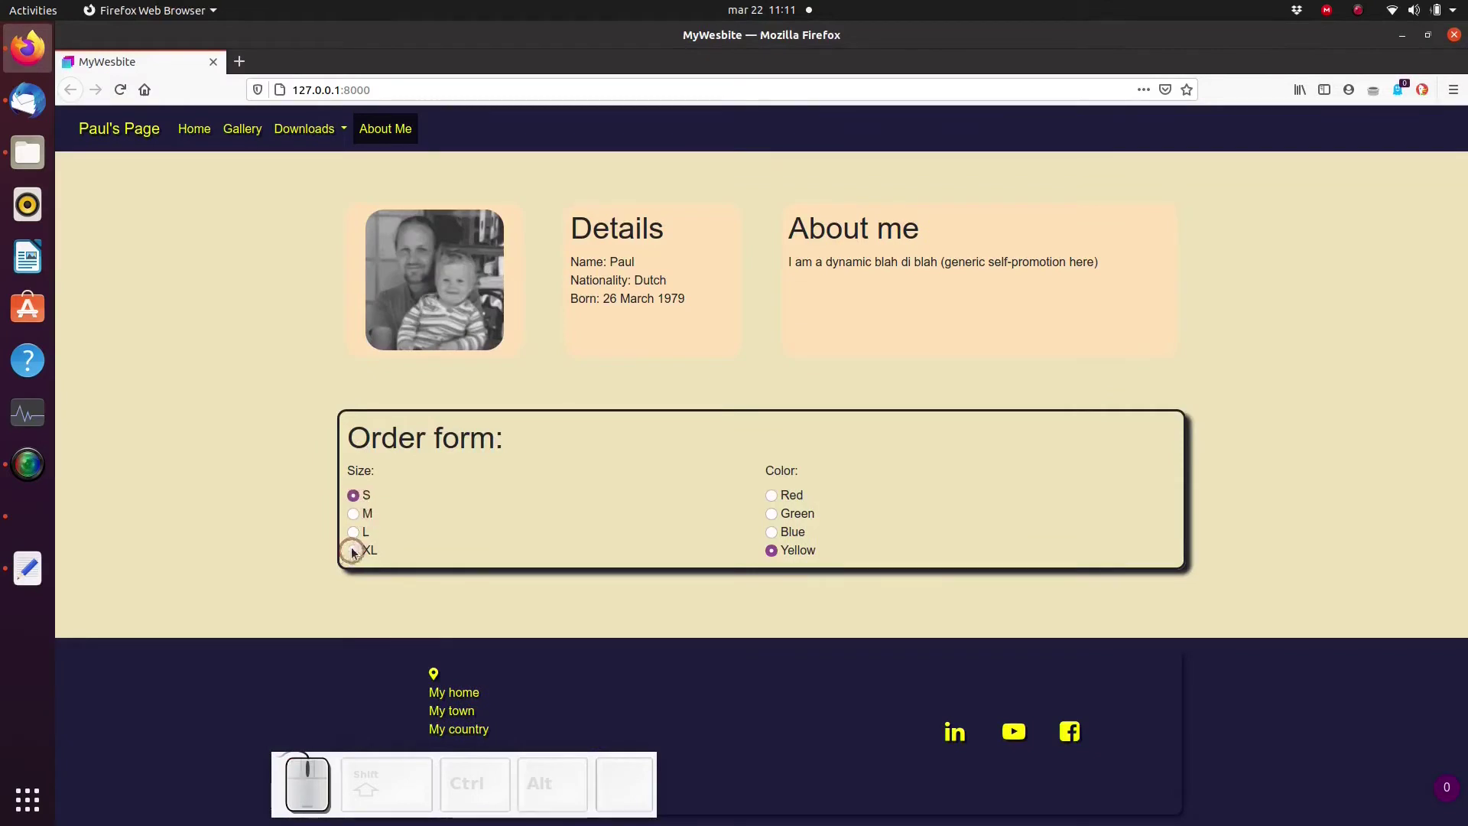
{"action": "left_click", "coordinate": [770, 496]}
{"action": "left_click", "coordinate": [769, 548]}
{"action": "left_click", "coordinate": [257, 495]}
Switch back to Bootstrap Studio and add a new Row to the order form below the row of radio options.
{"action": "key", "text": "alt+Tab"}
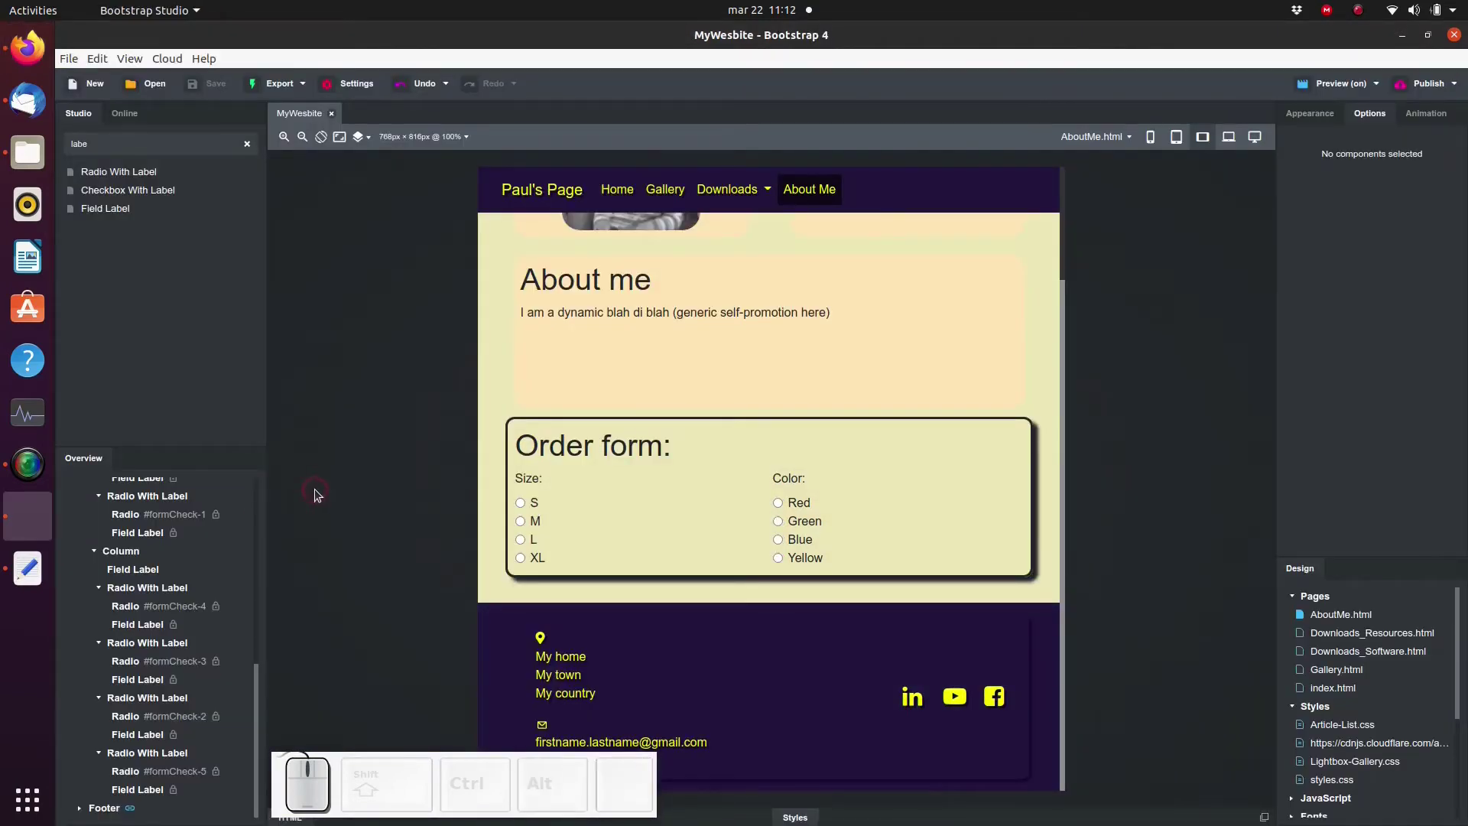
{"action": "left_click_drag", "start_coordinate": [84, 136], "coordinate": [111, 132]}
{"action": "type", "text": "row"}
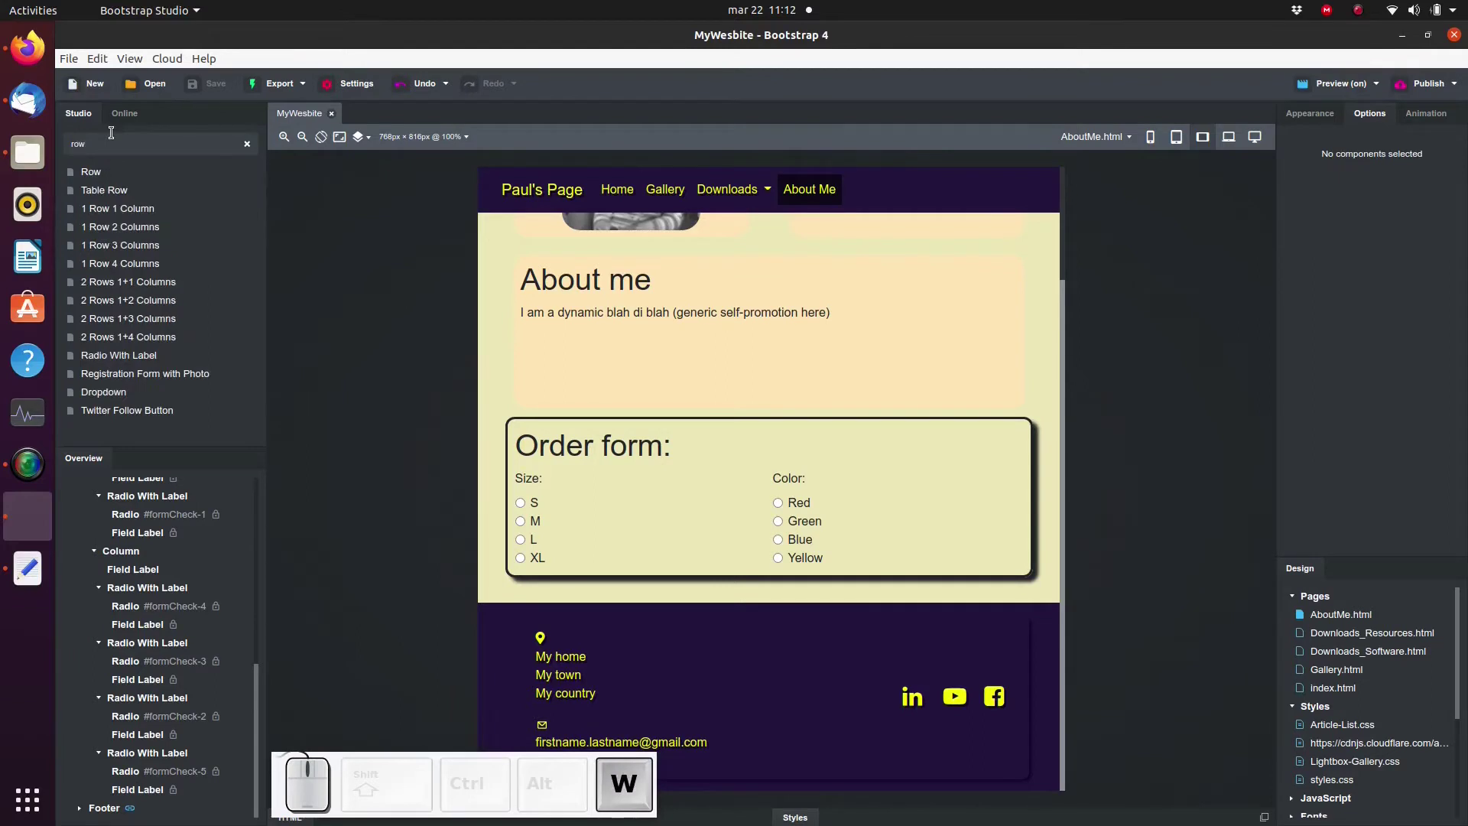
{"action": "scroll", "coordinate": [92, 545], "scroll_direction": "up", "scroll_amount": 3}
{"action": "left_click", "coordinate": [93, 537]}
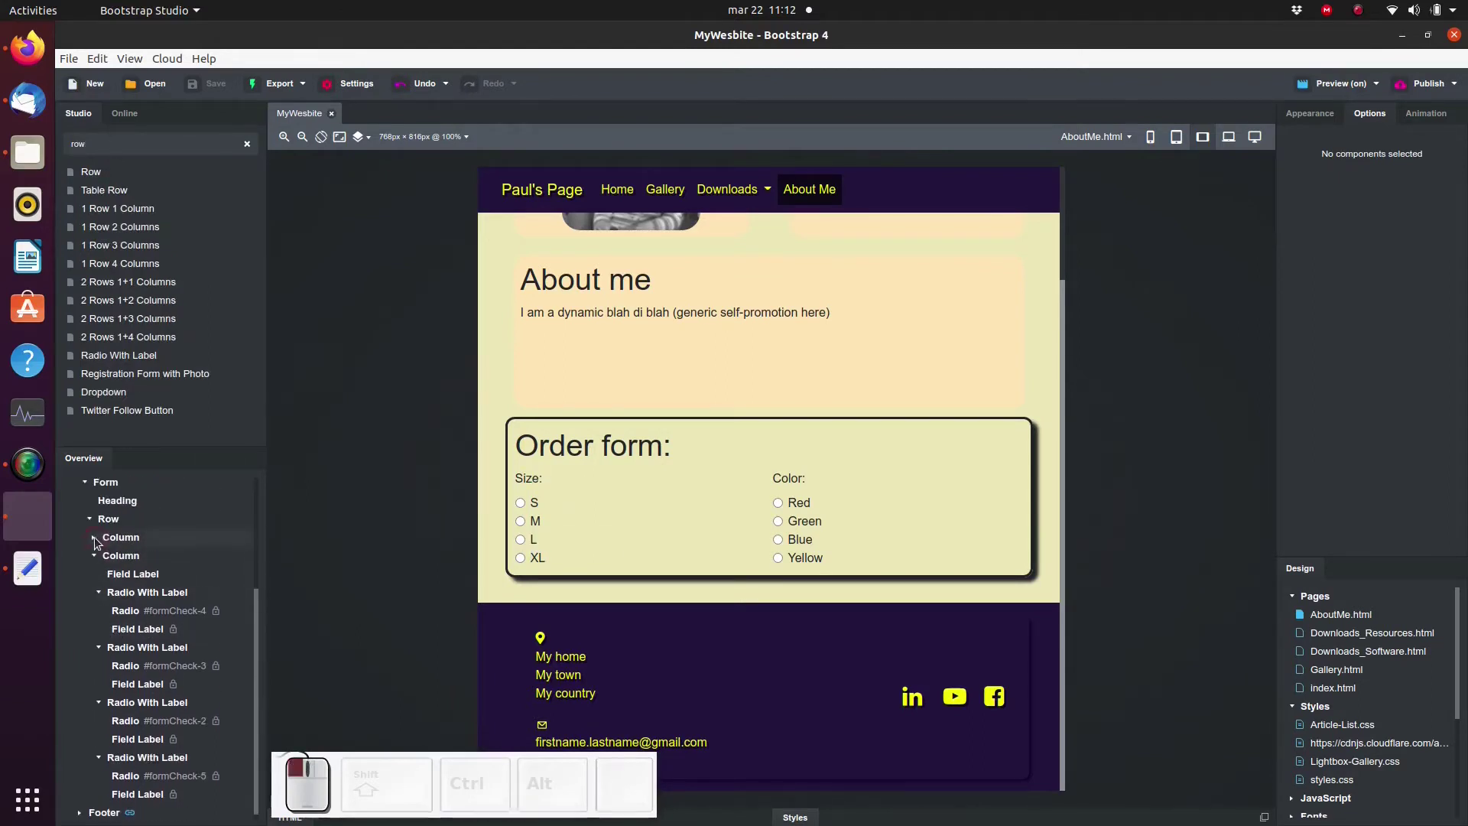
{"action": "left_click", "coordinate": [91, 519]}
{"action": "left_click_drag", "start_coordinate": [97, 174], "coordinate": [109, 705]}
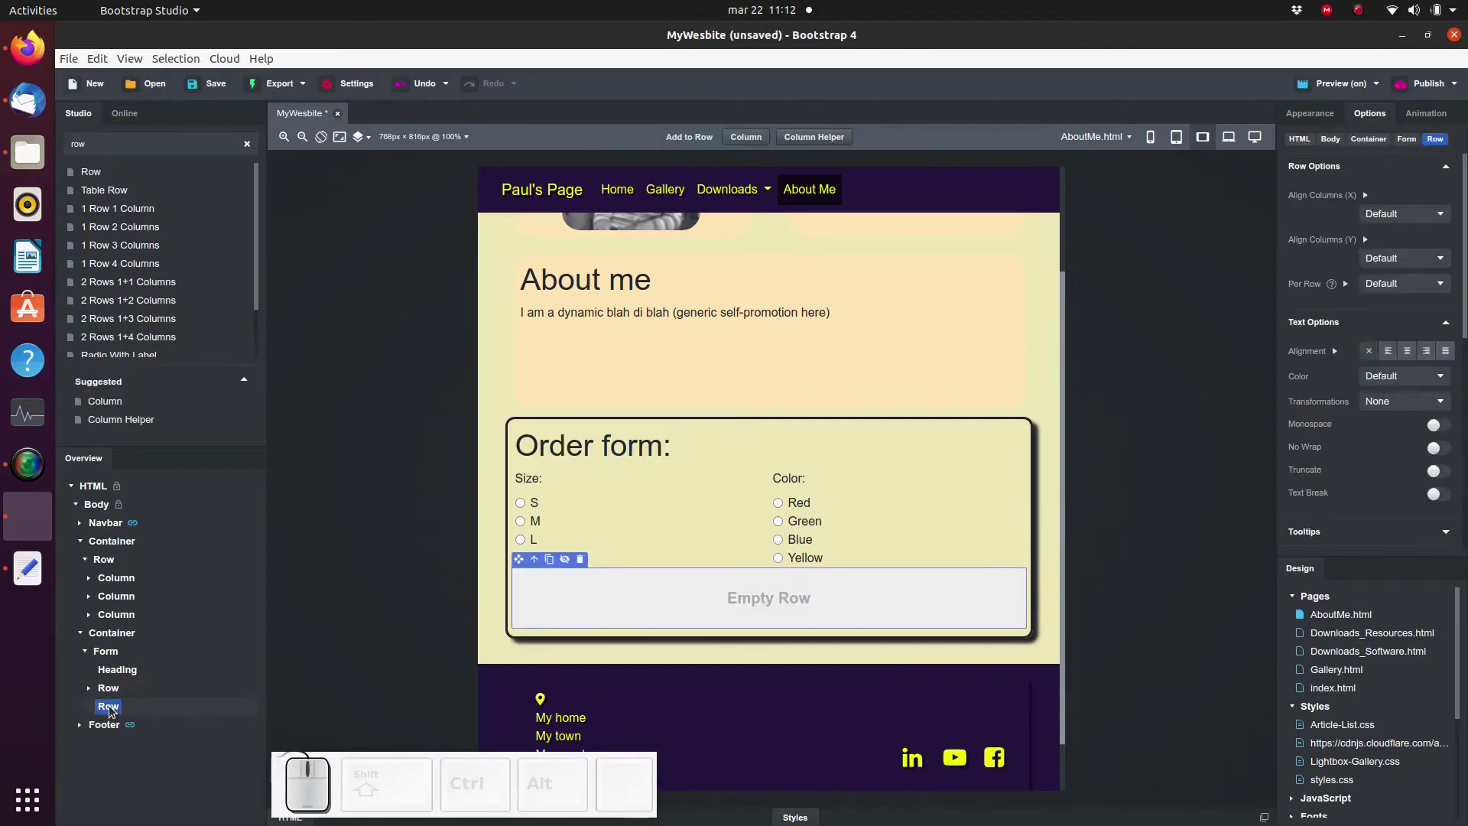
Add a Column to the new empty row and place a Field Label inside it.
{"action": "left_click", "coordinate": [127, 146]}
{"action": "type", "text": "col"}
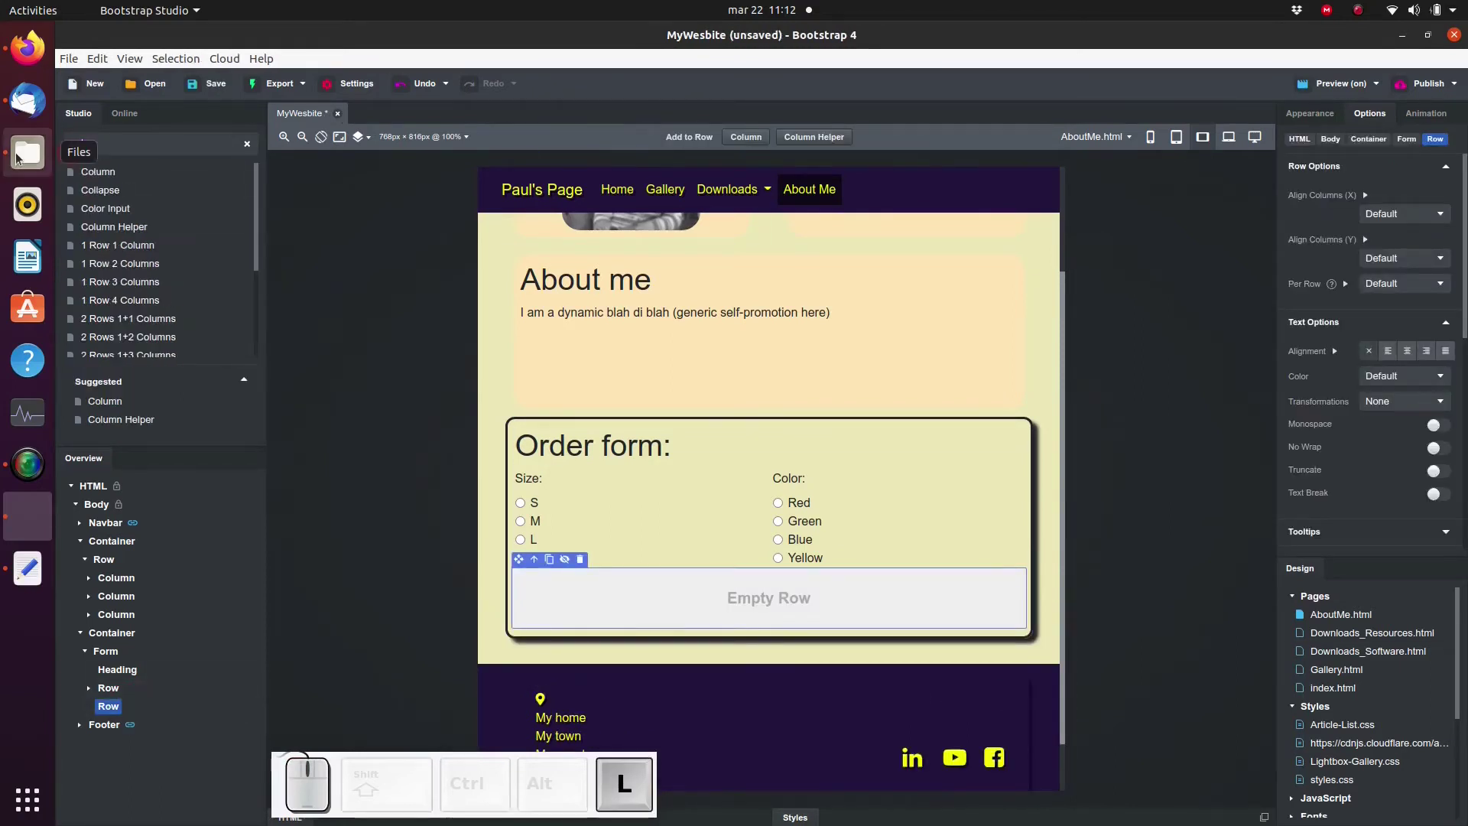
{"action": "left_click_drag", "start_coordinate": [98, 172], "coordinate": [111, 708]}
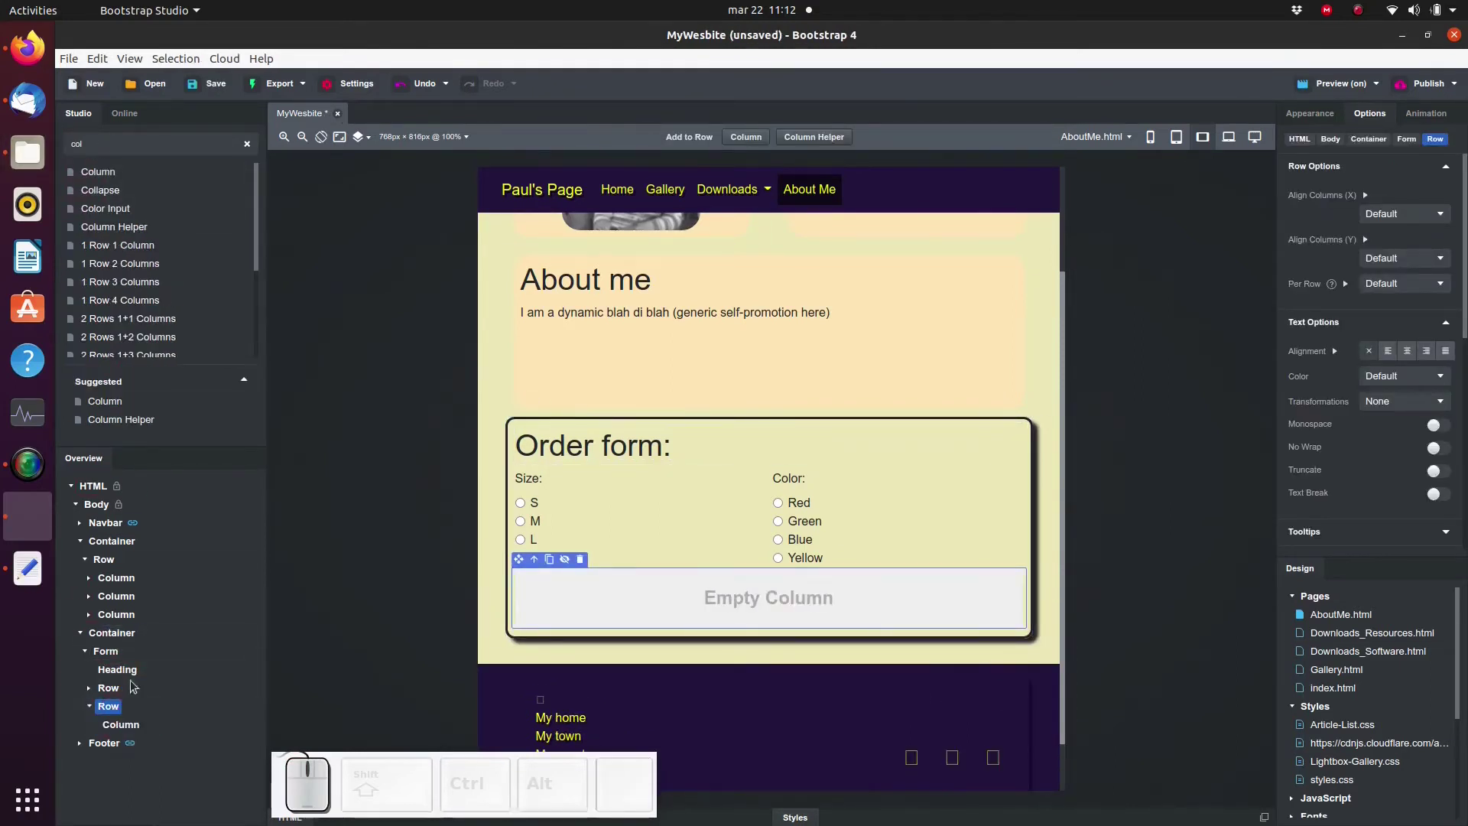
{"action": "key", "text": "ctrl+a"}
{"action": "type", "text": "fiel"}
{"action": "left_click_drag", "start_coordinate": [98, 189], "coordinate": [120, 728]}
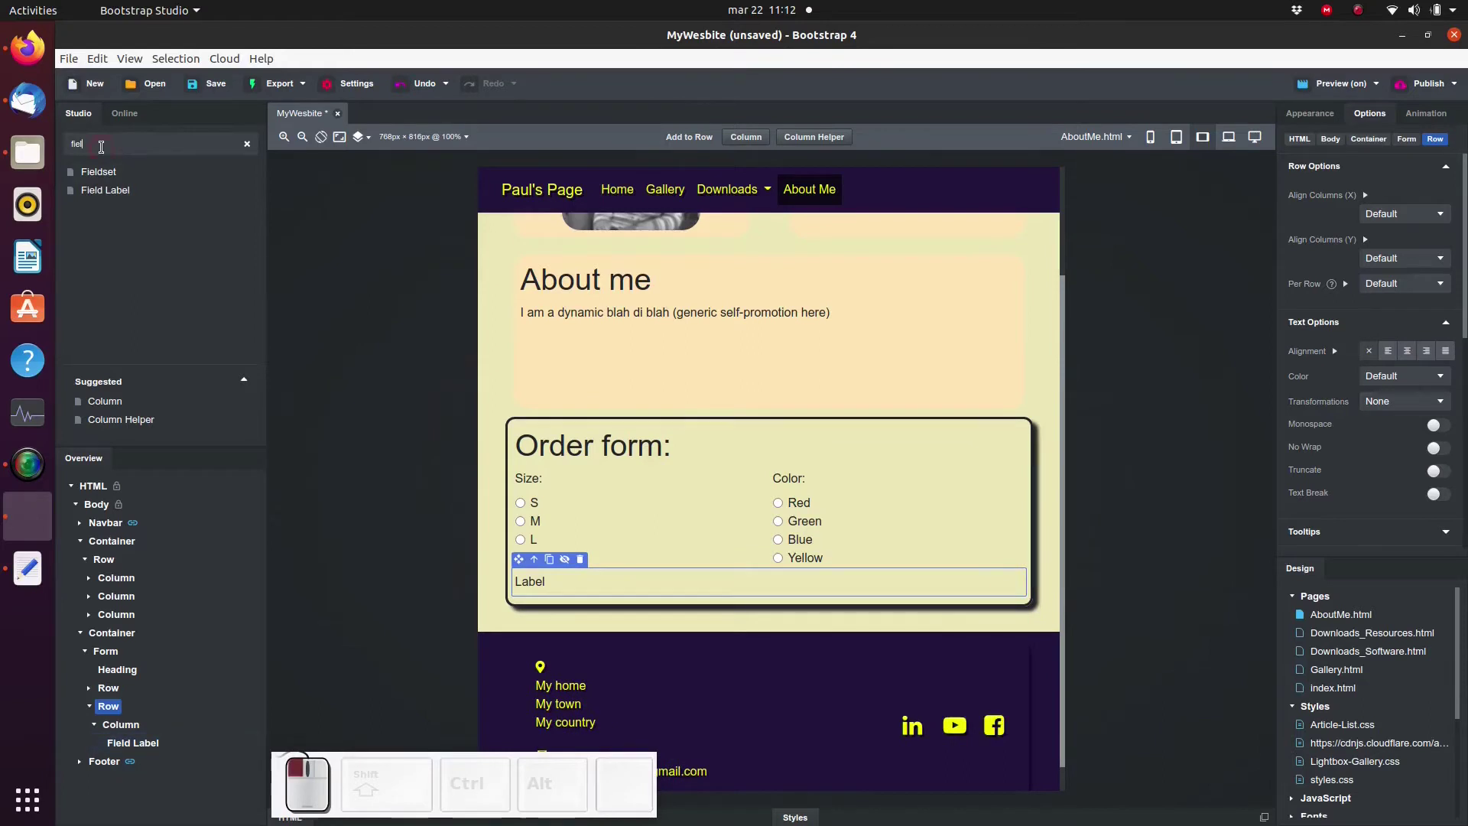
Add a second Column beside the label column and place an Email Input inside it.
{"action": "key", "text": "ctrl+a"}
{"action": "type", "text": "col"}
{"action": "left_click_drag", "start_coordinate": [98, 171], "coordinate": [120, 707]}
{"action": "key", "text": "ctrl+a"}
{"action": "type", "text": "email"}
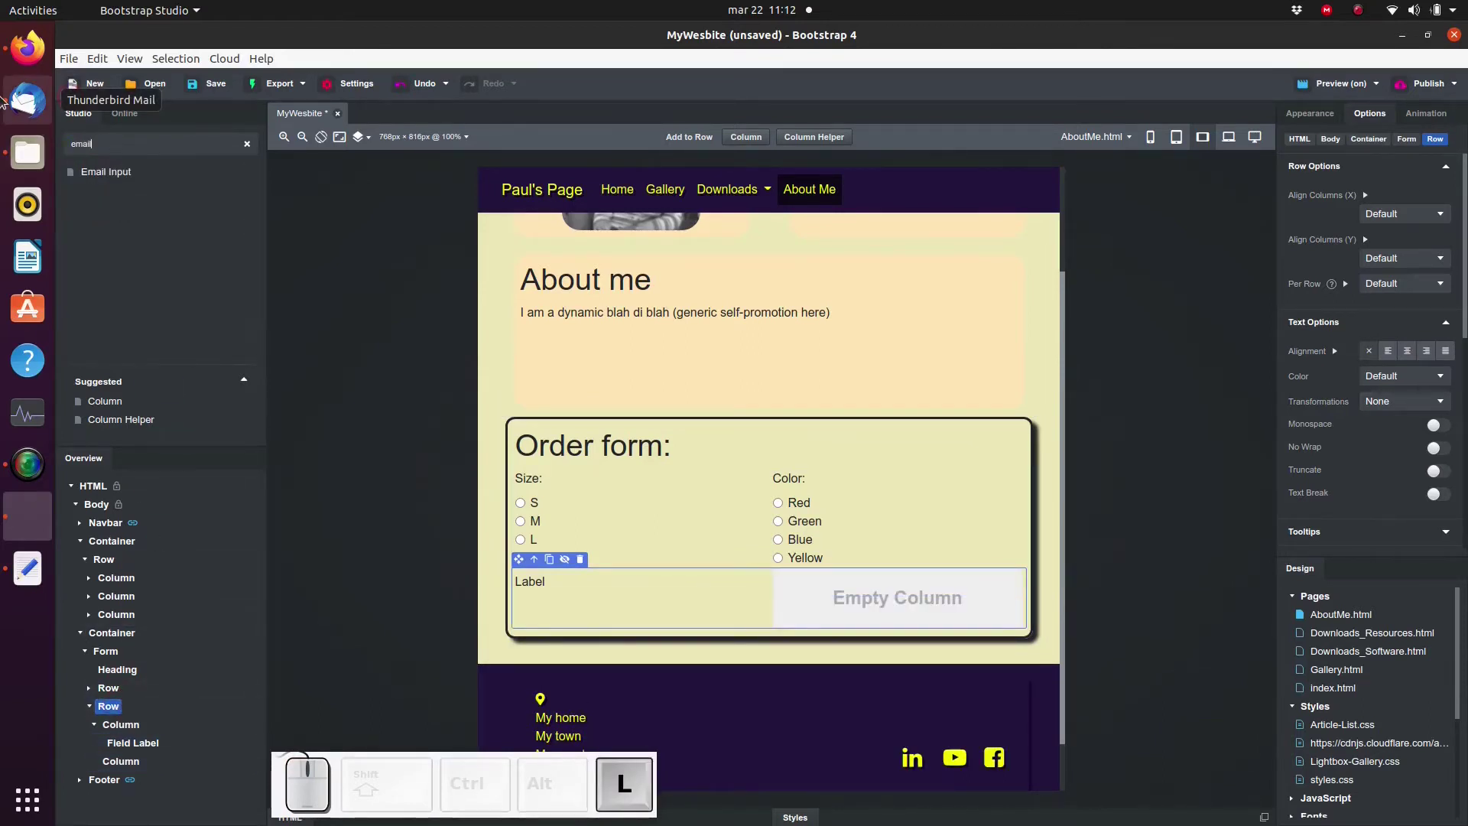
{"action": "left_click_drag", "start_coordinate": [64, 171], "coordinate": [123, 763]}
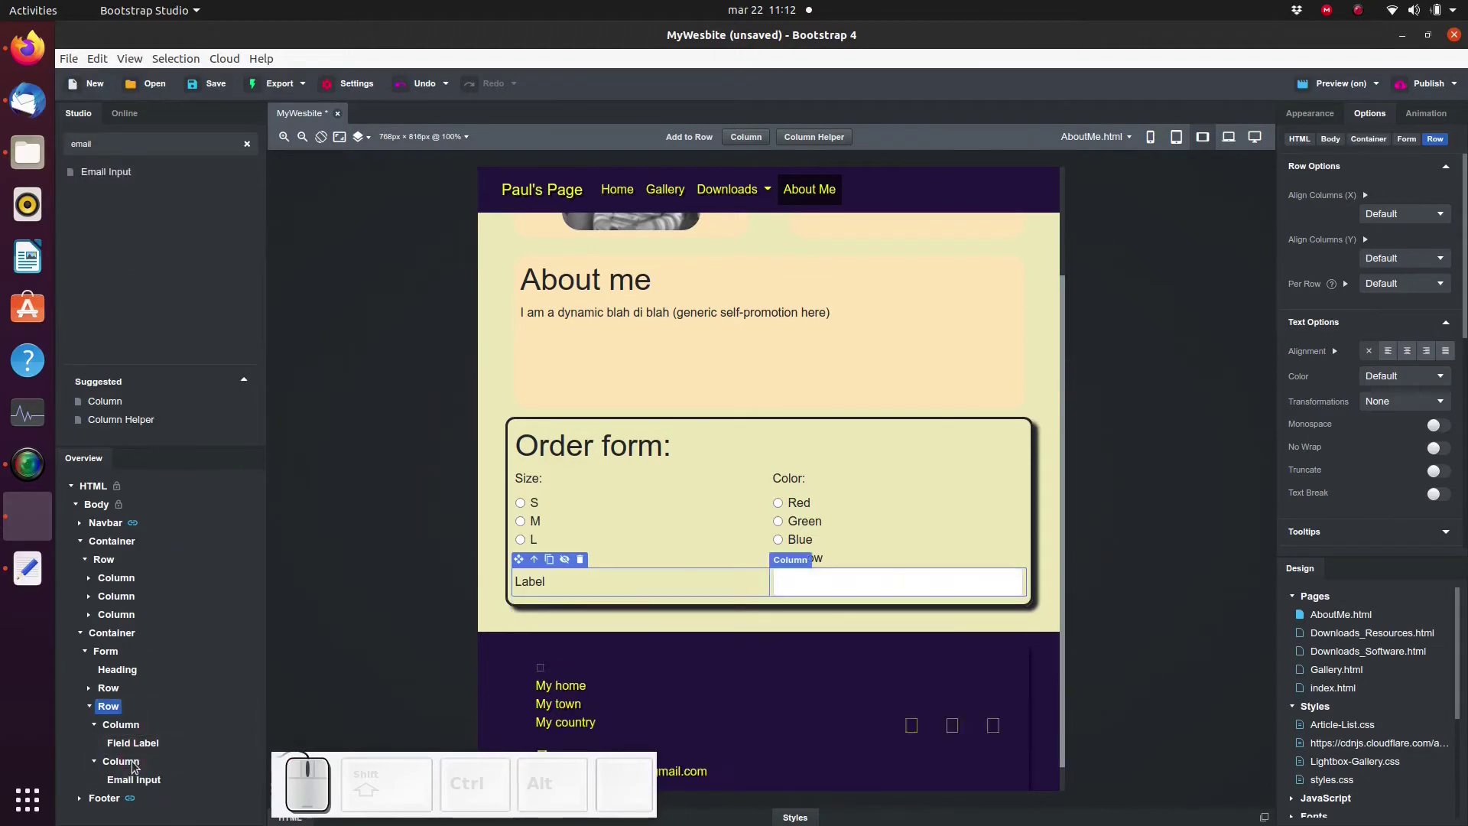
Change the new field label's text to "Email:".
{"action": "left_click", "coordinate": [122, 725]}
{"action": "double_click", "coordinate": [535, 578]}
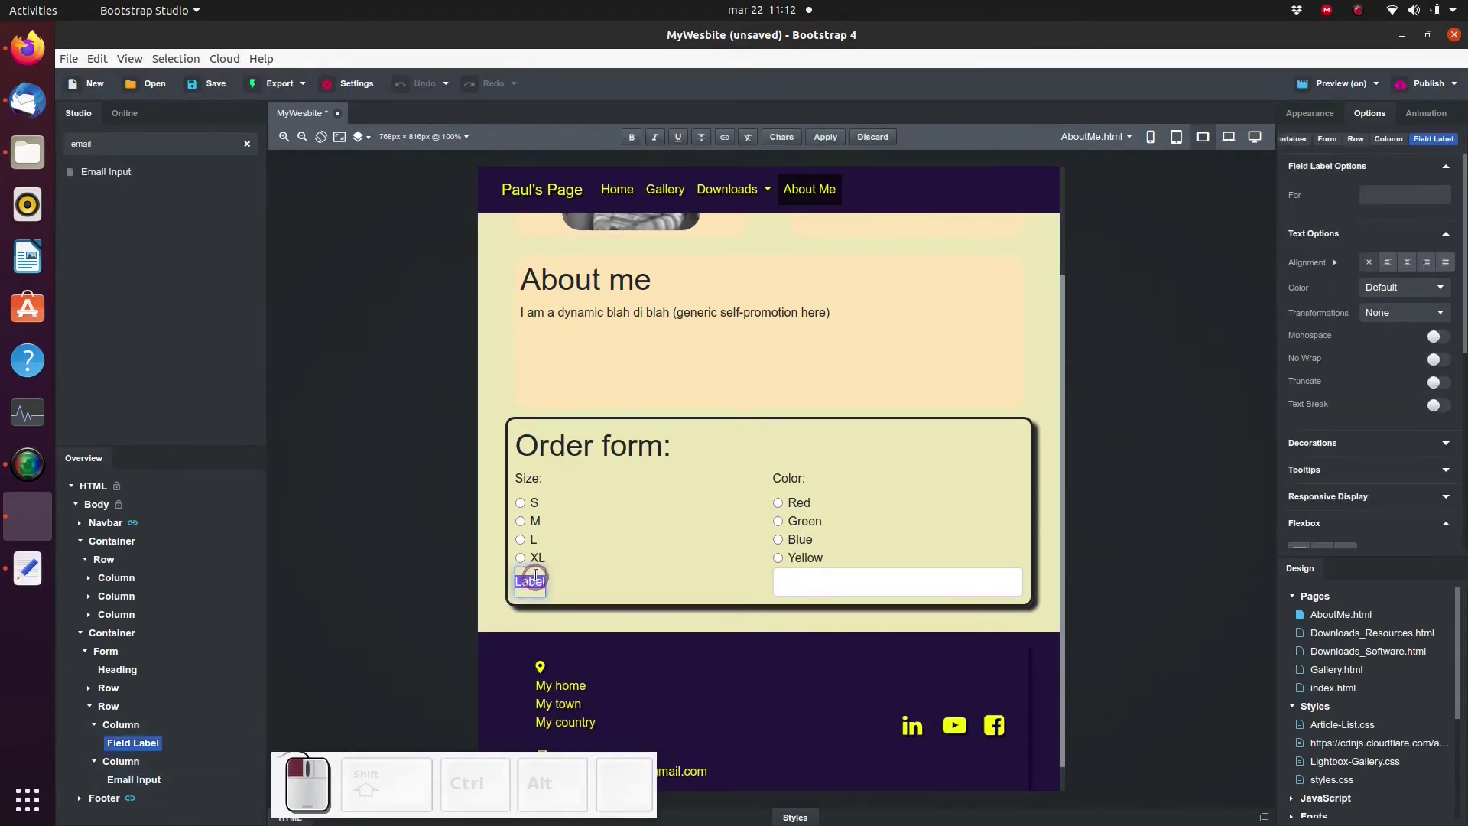
{"action": "type", "text": "Email:"}
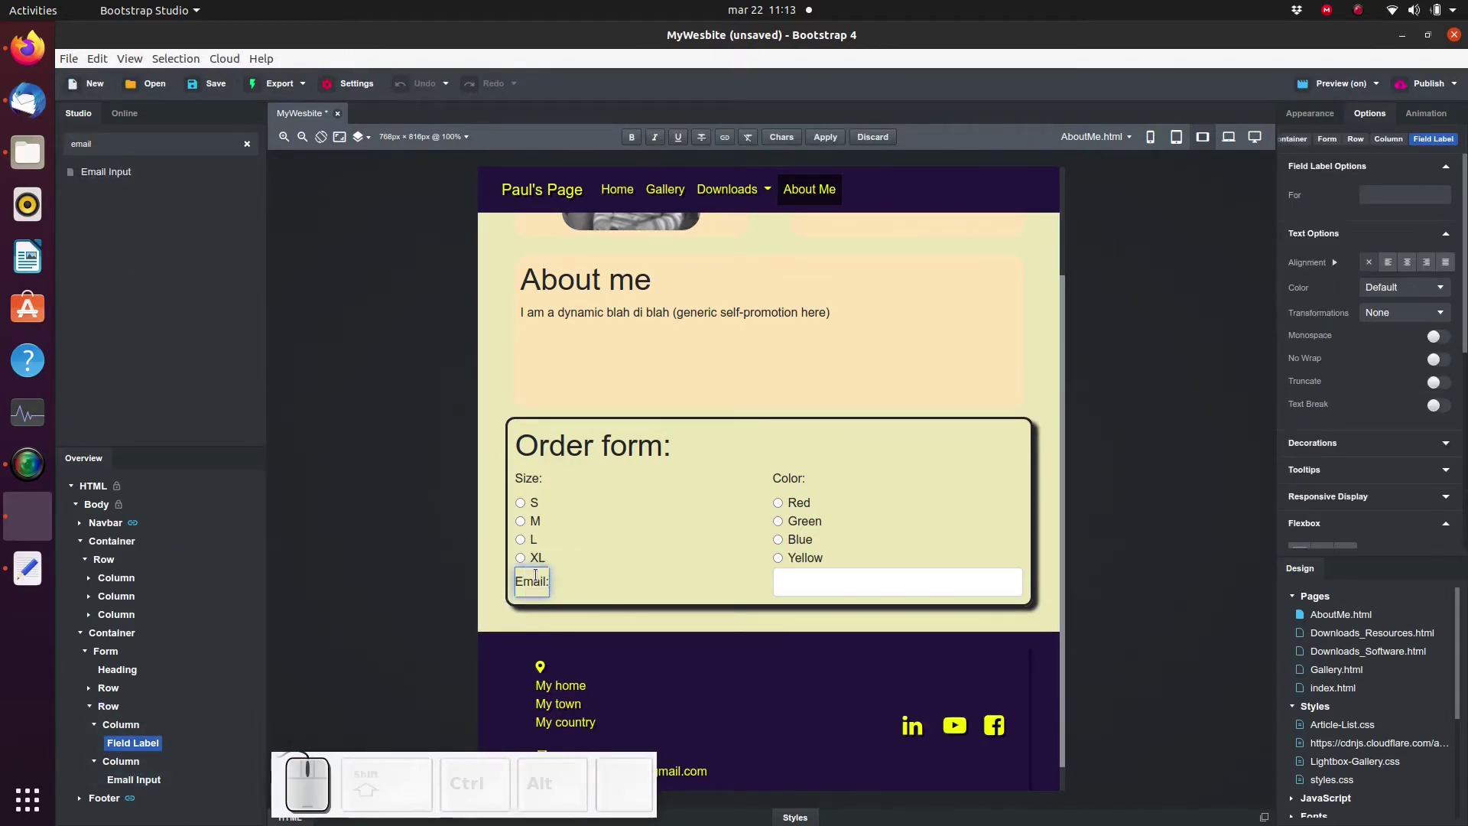
Set the label column's width to 3 and the email input column's width to 9, and save the site.
{"action": "left_click", "coordinate": [122, 724]}
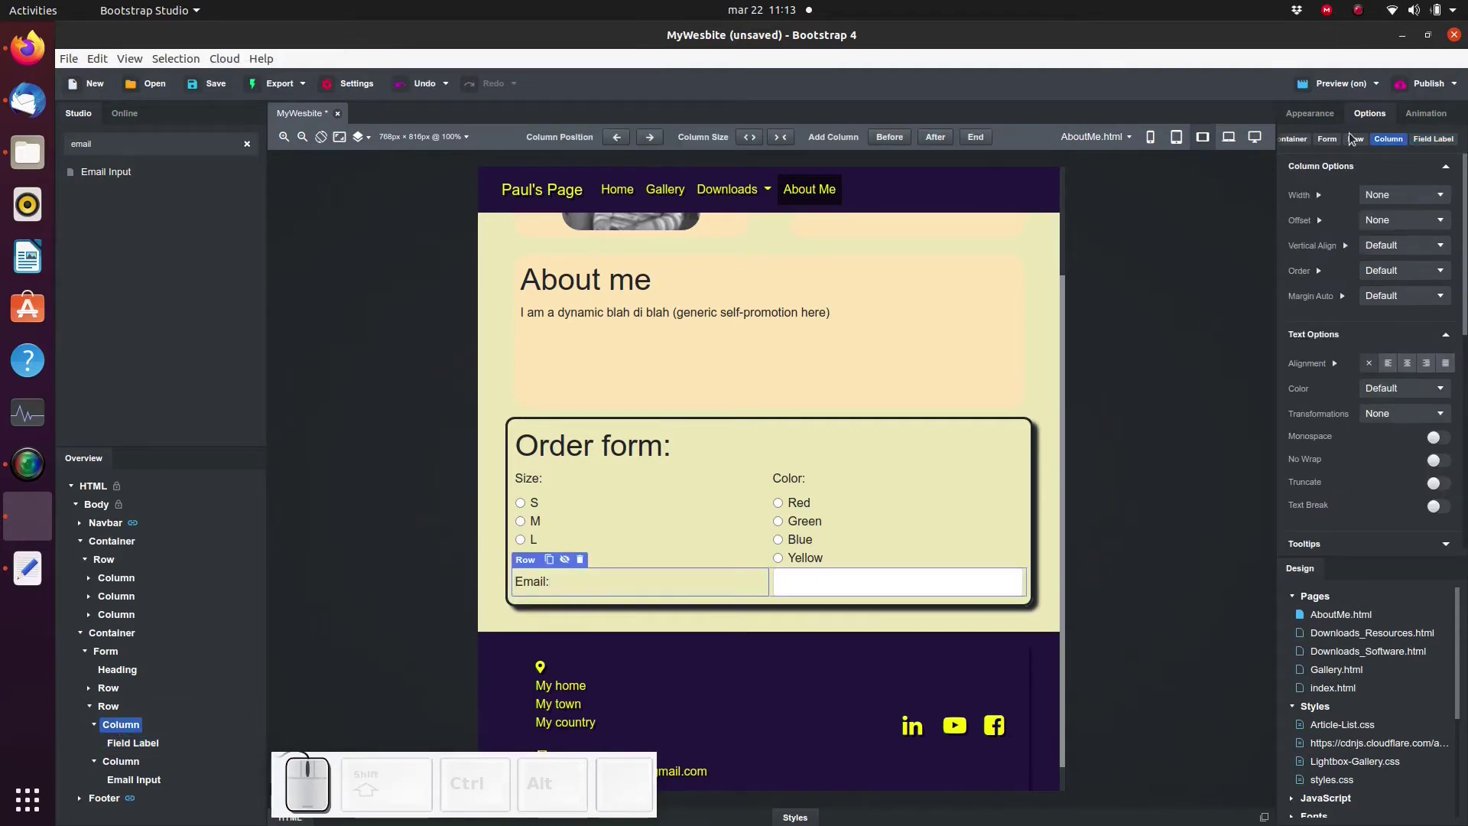
{"action": "left_click", "coordinate": [1406, 194]}
{"action": "left_click", "coordinate": [1379, 250]}
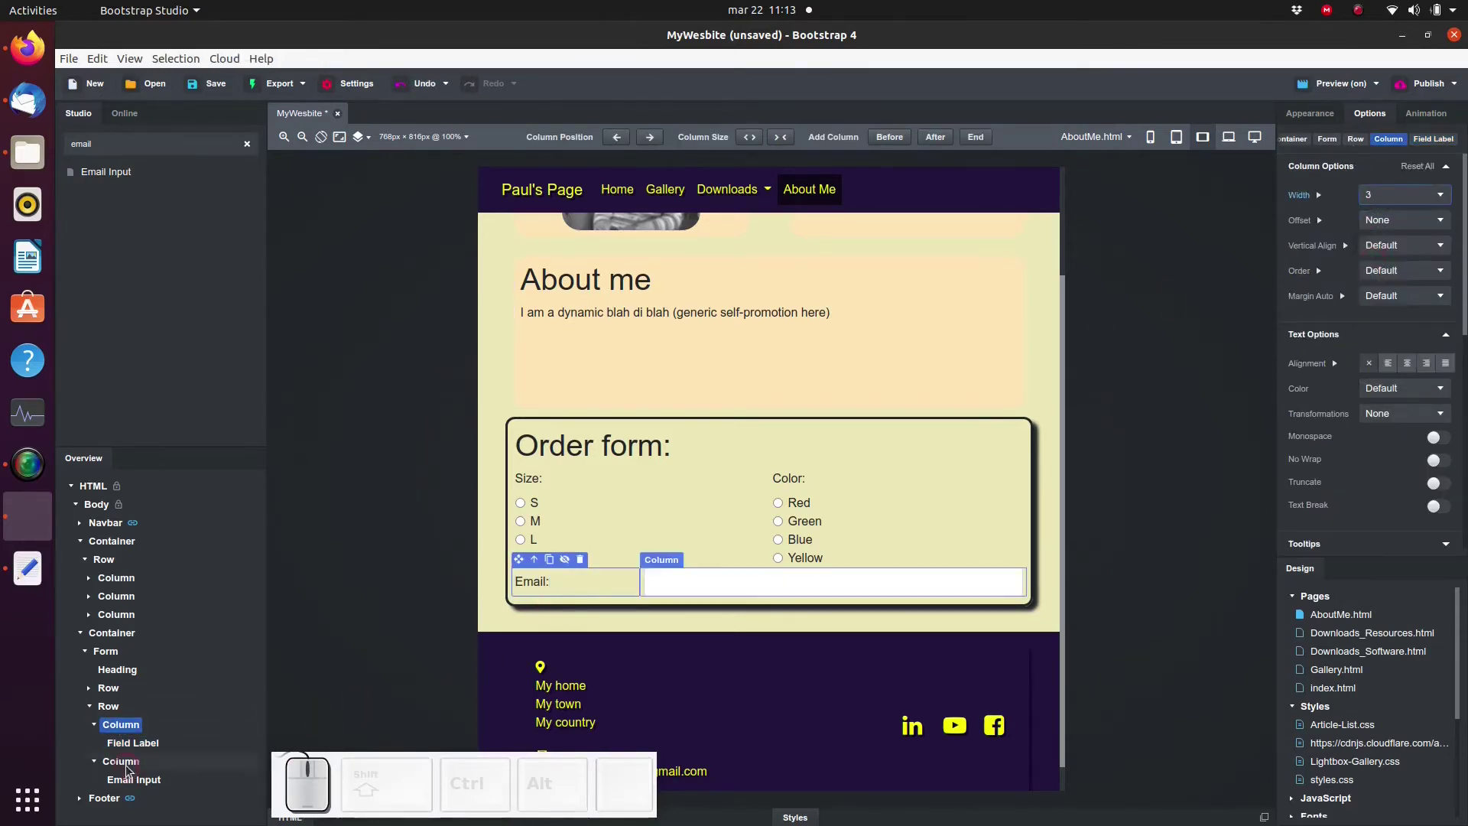
{"action": "left_click", "coordinate": [121, 761]}
{"action": "left_click", "coordinate": [1388, 197]}
{"action": "left_click", "coordinate": [1373, 351]}
{"action": "left_click", "coordinate": [398, 588]}
{"action": "key", "text": "ctrl+s"}
{"action": "left_click", "coordinate": [93, 724]}
{"action": "left_click", "coordinate": [94, 743]}
{"action": "left_click", "coordinate": [111, 706]}
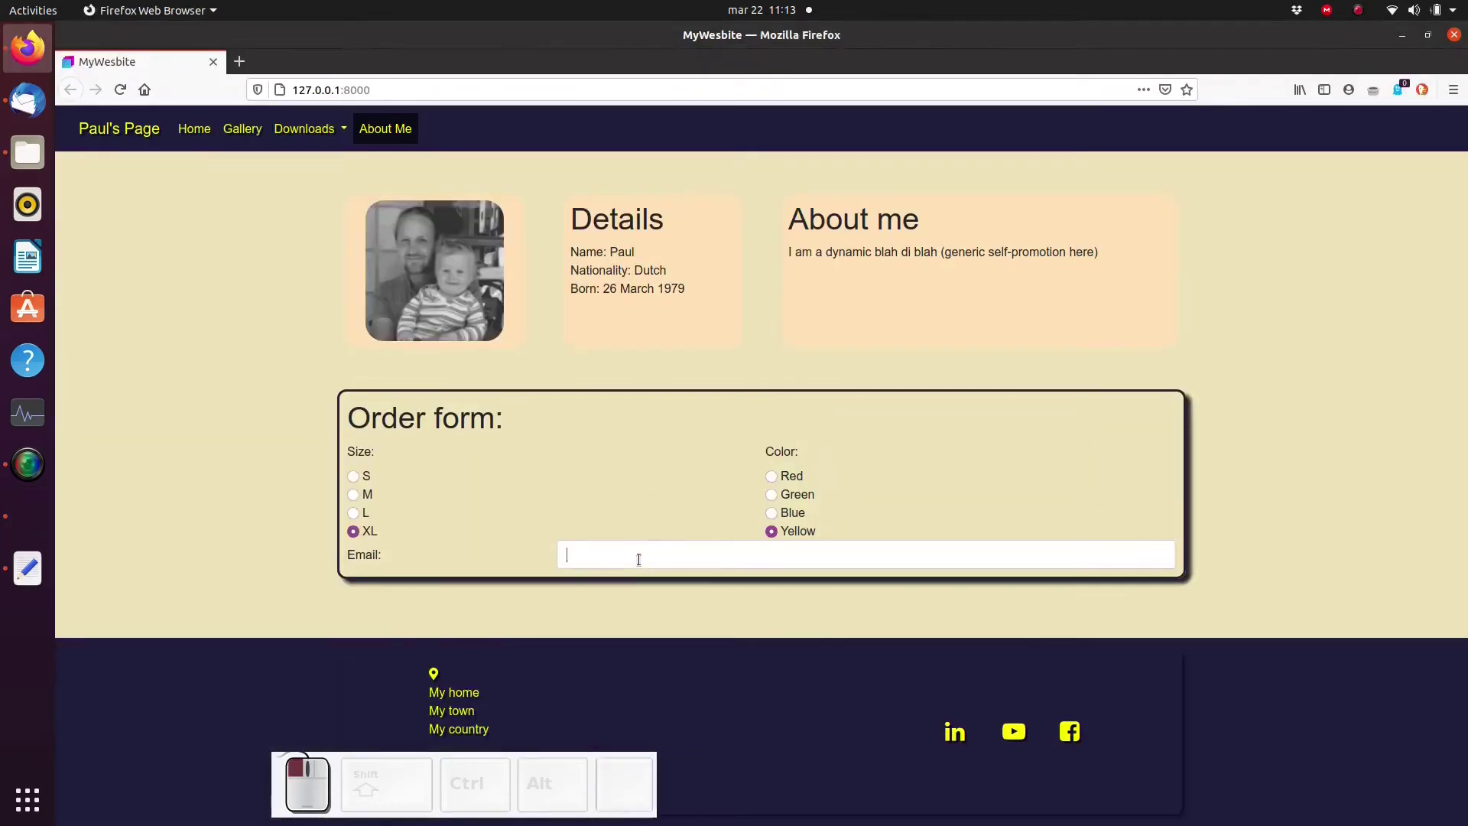
Test the email field's validation in the Firefox preview by submitting the invalid text "lihasflasf cvz".
{"action": "left_click", "coordinate": [658, 542]}
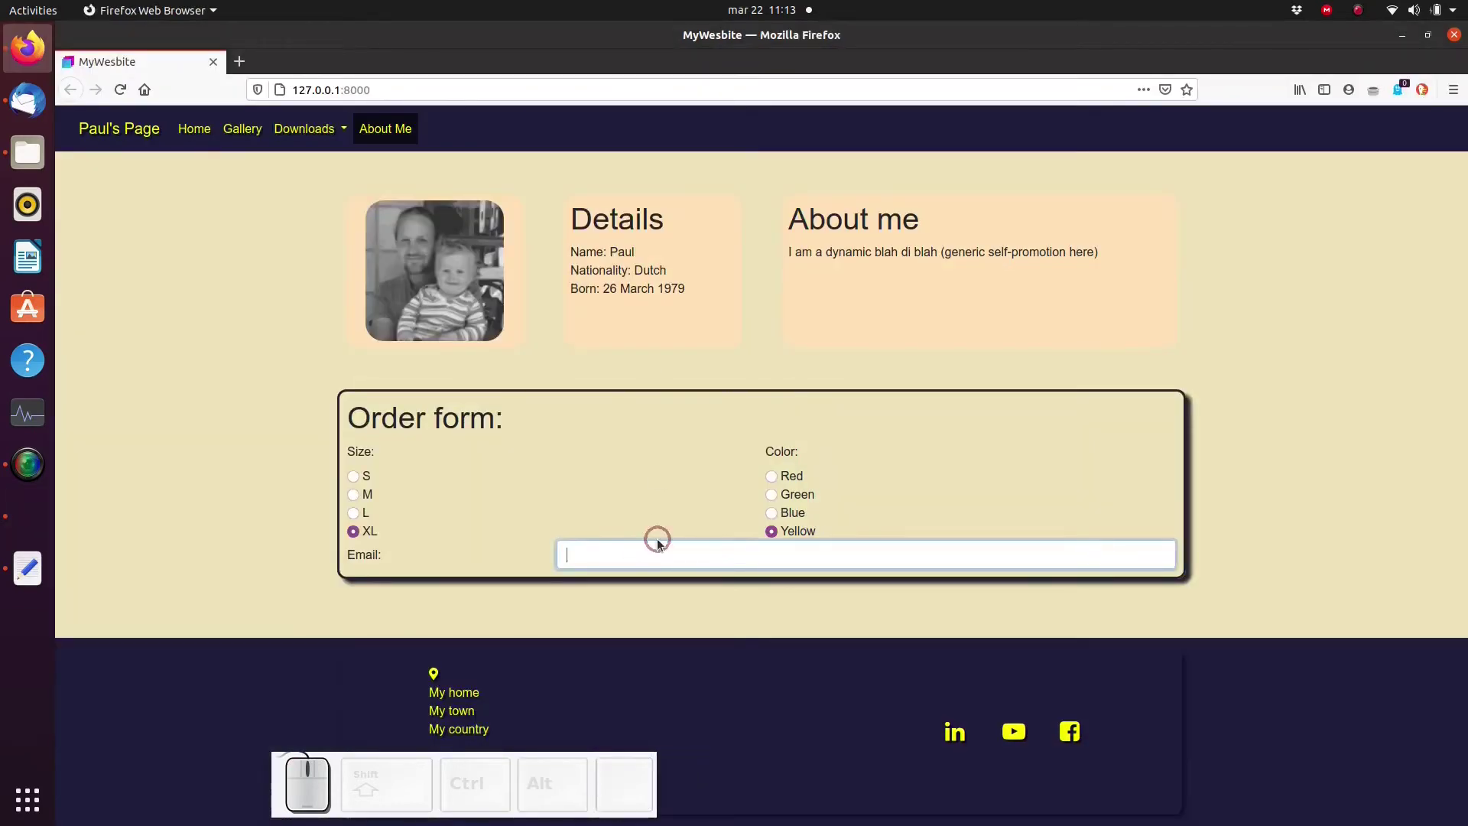
{"action": "type", "text": "lihasflasf cvz"}
{"action": "key", "text": "Return"}
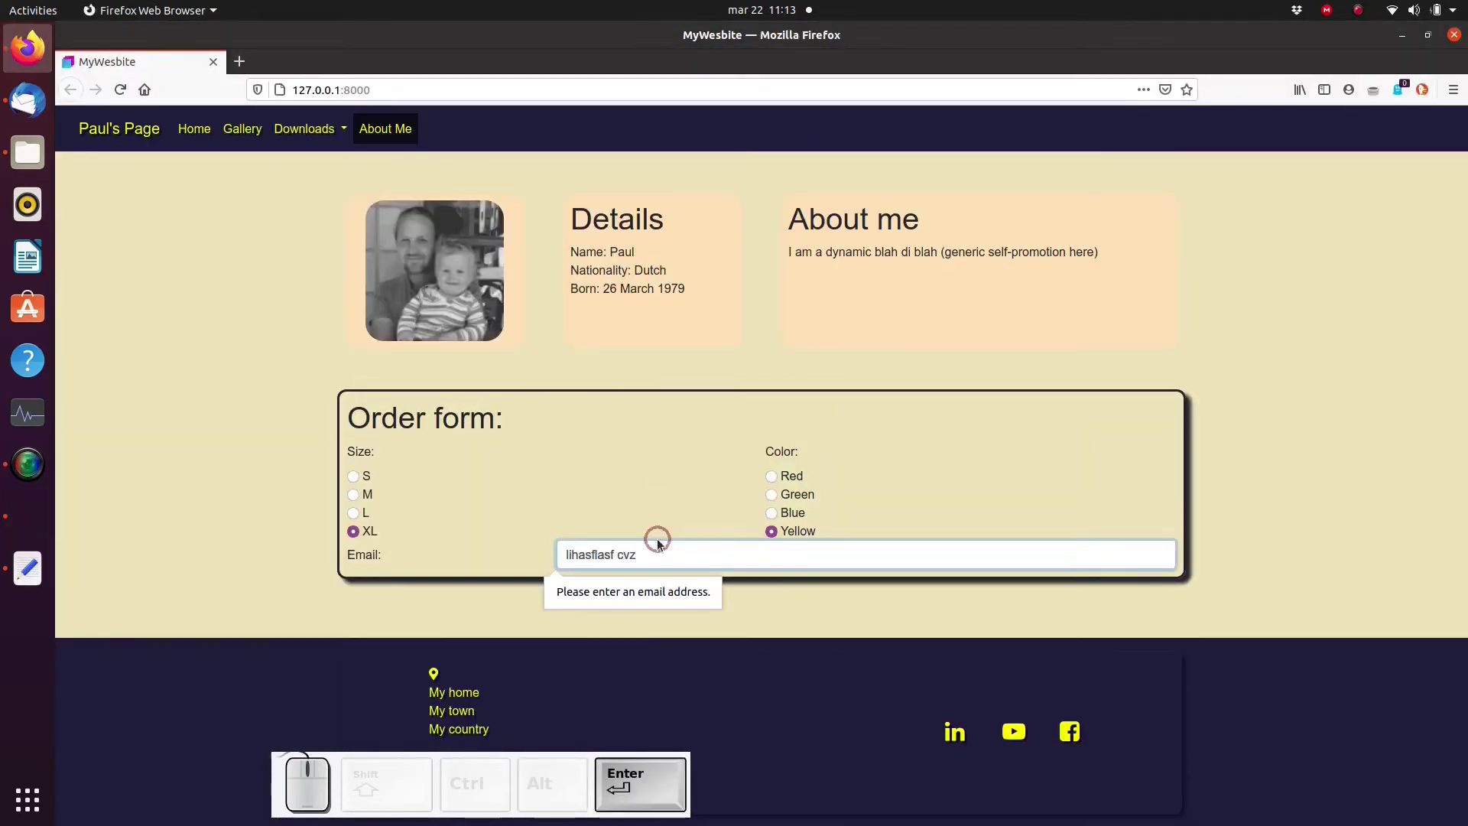
Replace the invalid email entry with a correctly formatted email address and submit the form.
{"action": "left_click", "coordinate": [544, 545]}
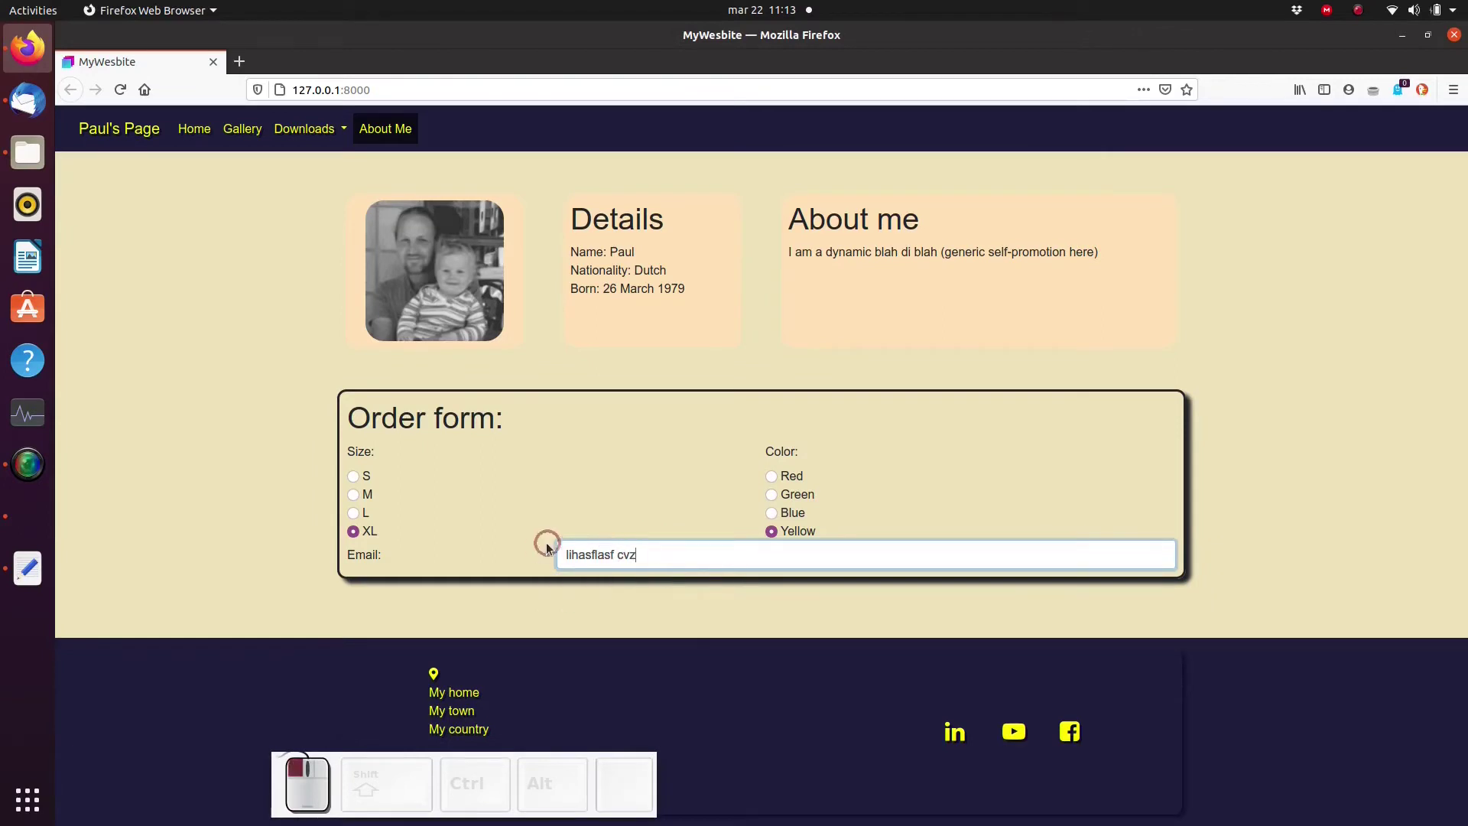
{"action": "key", "text": "BackSpace"}
{"action": "key", "text": "BackSpace"}
{"action": "key", "text": "BackSpace"}
{"action": "key", "text": "BackSpace"}
{"action": "key", "text": "BackSpace"}
{"action": "key", "text": "BackSpace"}
{"action": "key", "text": "BackSpace"}
{"action": "key", "text": "BackSpace"}
{"action": "key", "text": "BackSpace"}
{"action": "key", "text": "BackSpace"}
{"action": "key", "text": "BackSpace"}
{"action": "key", "text": "BackSpace"}
{"action": "key", "text": "BackSpace"}
{"action": "key", "text": "BackSpace"}
{"action": "type", "text": "abc@d.com"}
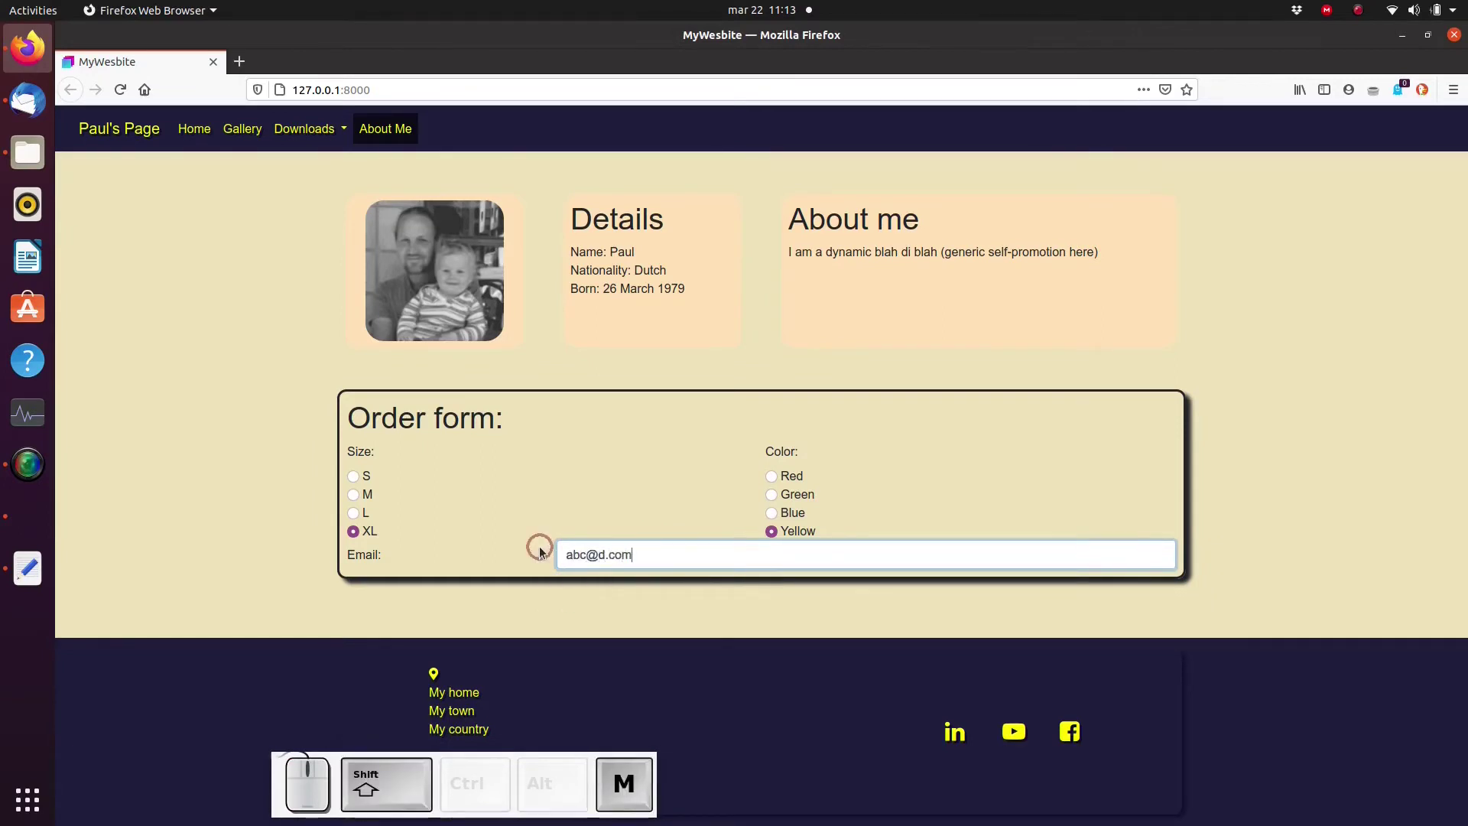
{"action": "key", "text": "Return"}
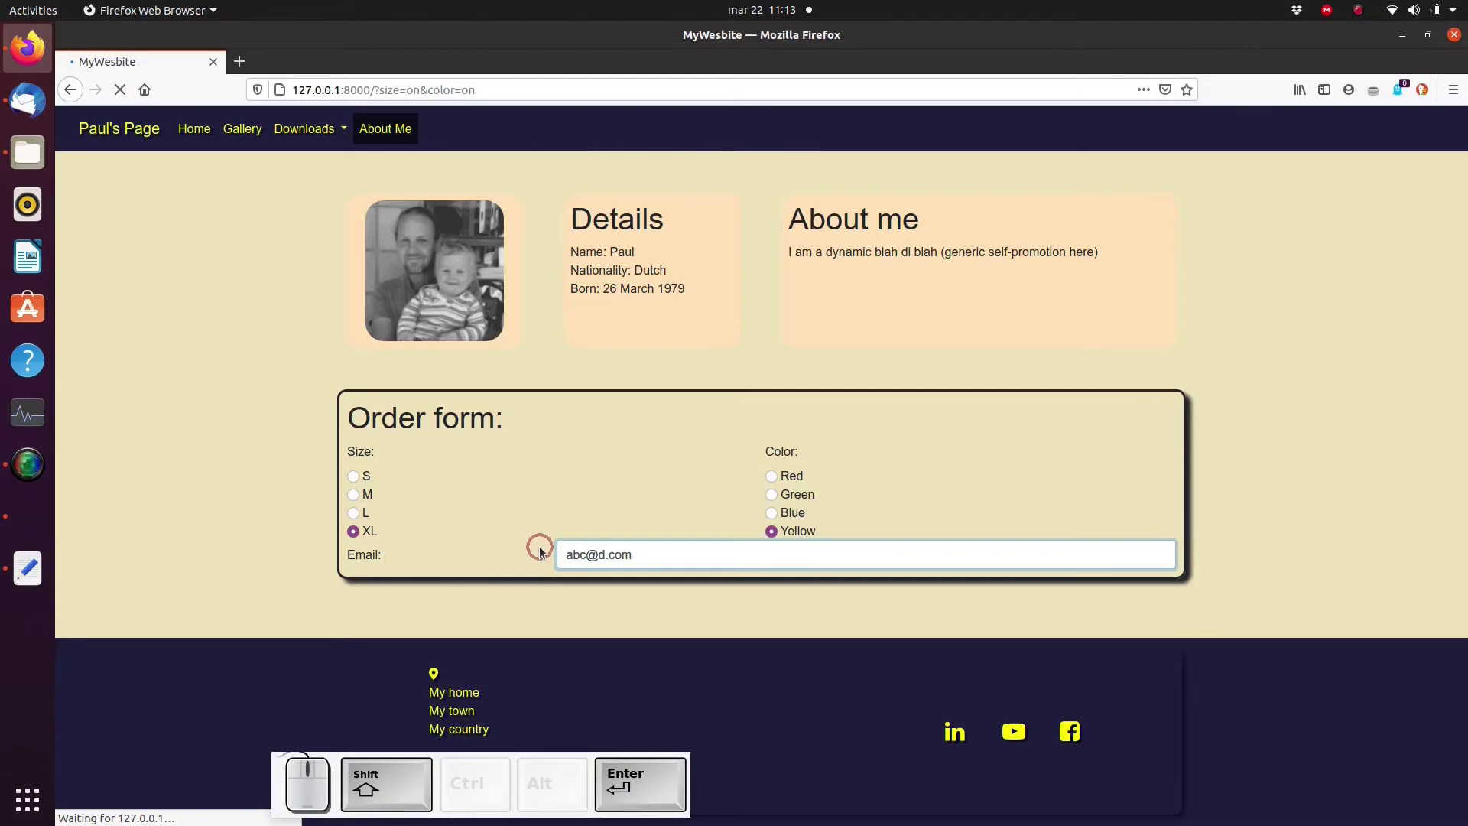
Switch to Bootstrap Studio, duplicate the order form's Email row and change the copy's label to "Custom logo:".
{"action": "left_click", "coordinate": [27, 516]}
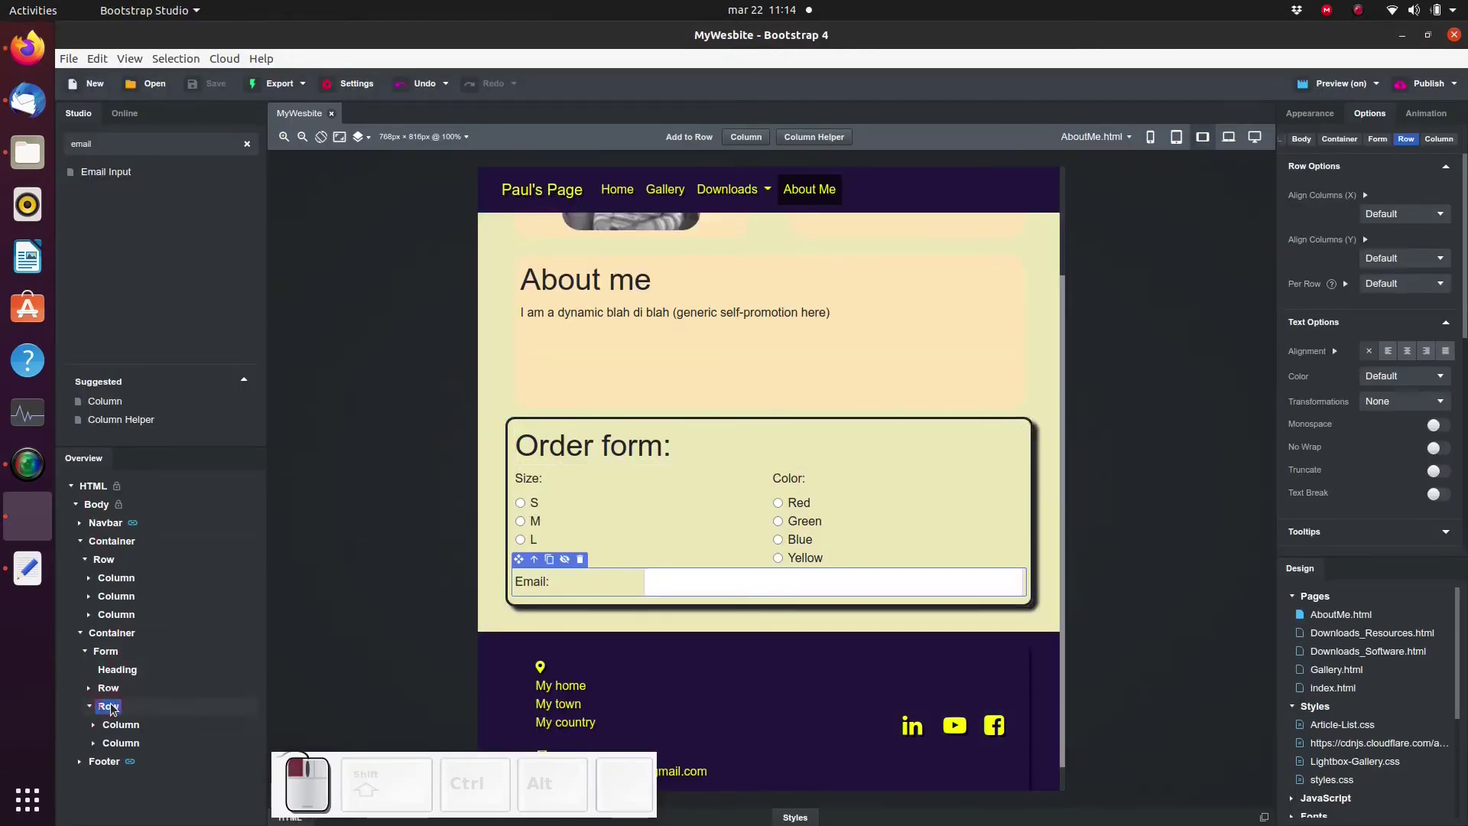
{"action": "key", "text": "ctrl+d"}
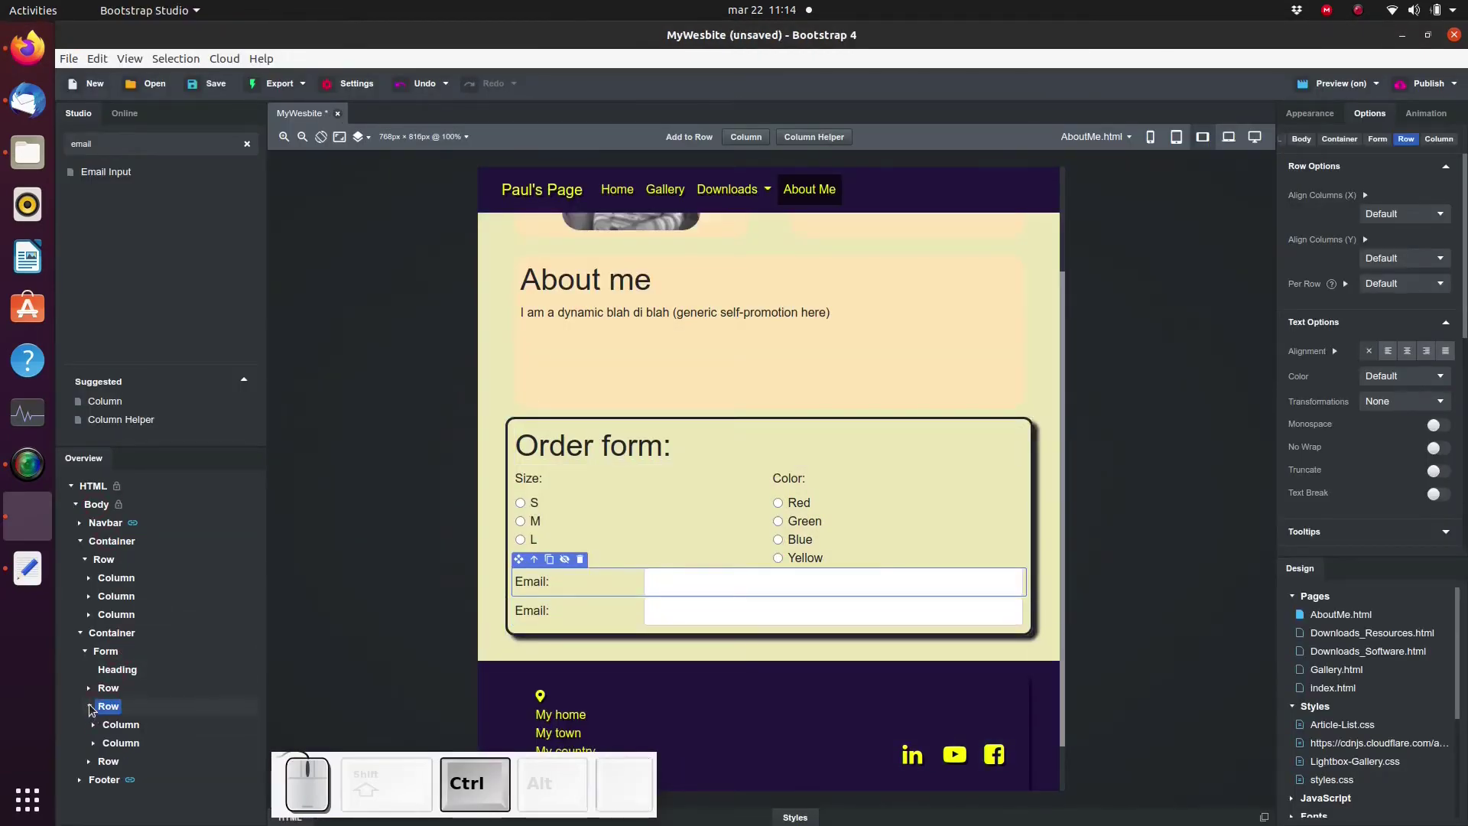
{"action": "left_click", "coordinate": [86, 730]}
{"action": "left_click", "coordinate": [114, 745]}
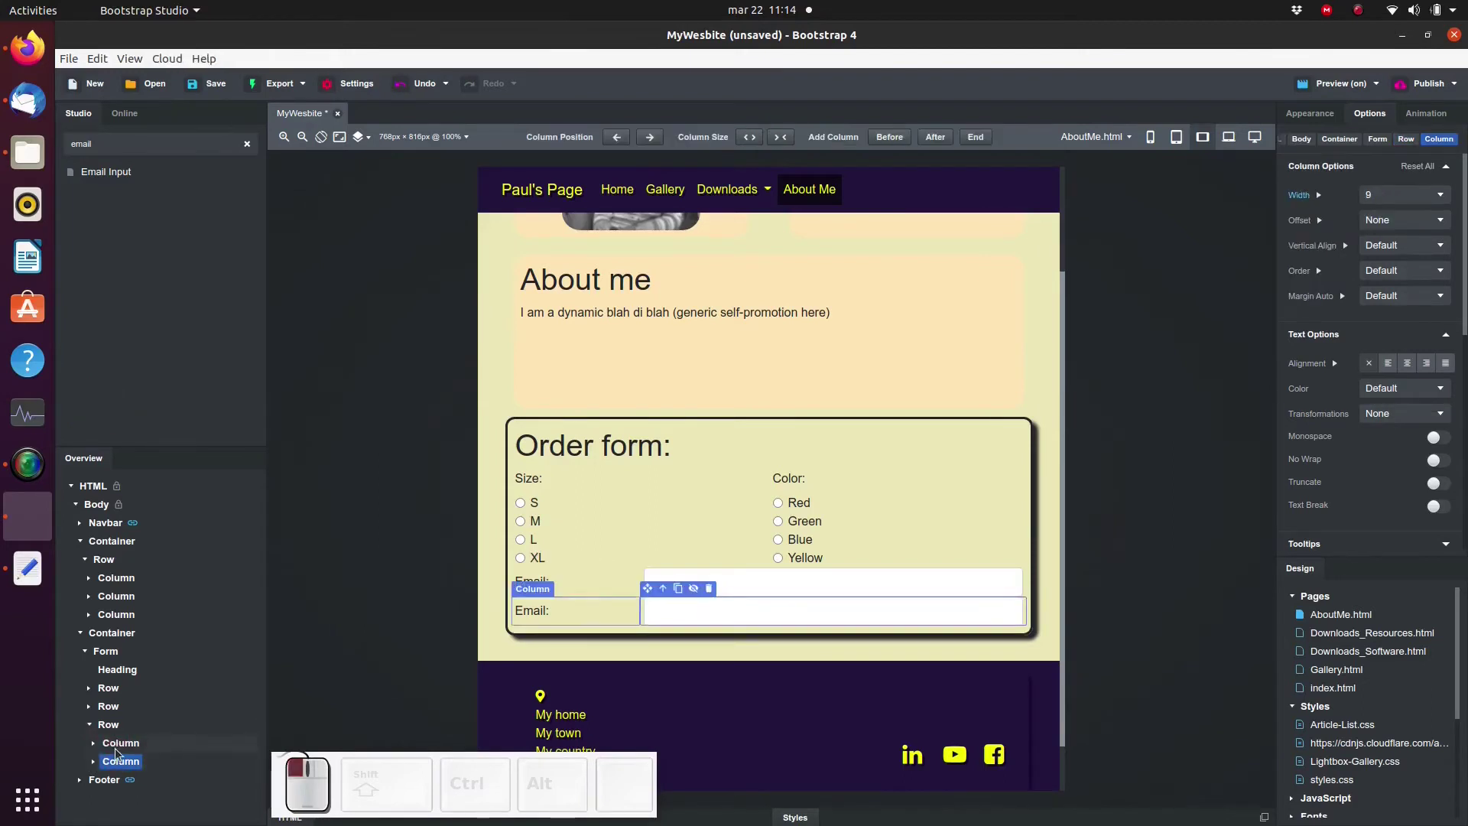
{"action": "left_click", "coordinate": [95, 745]}
{"action": "left_click", "coordinate": [535, 612]}
{"action": "double_click", "coordinate": [539, 615]}
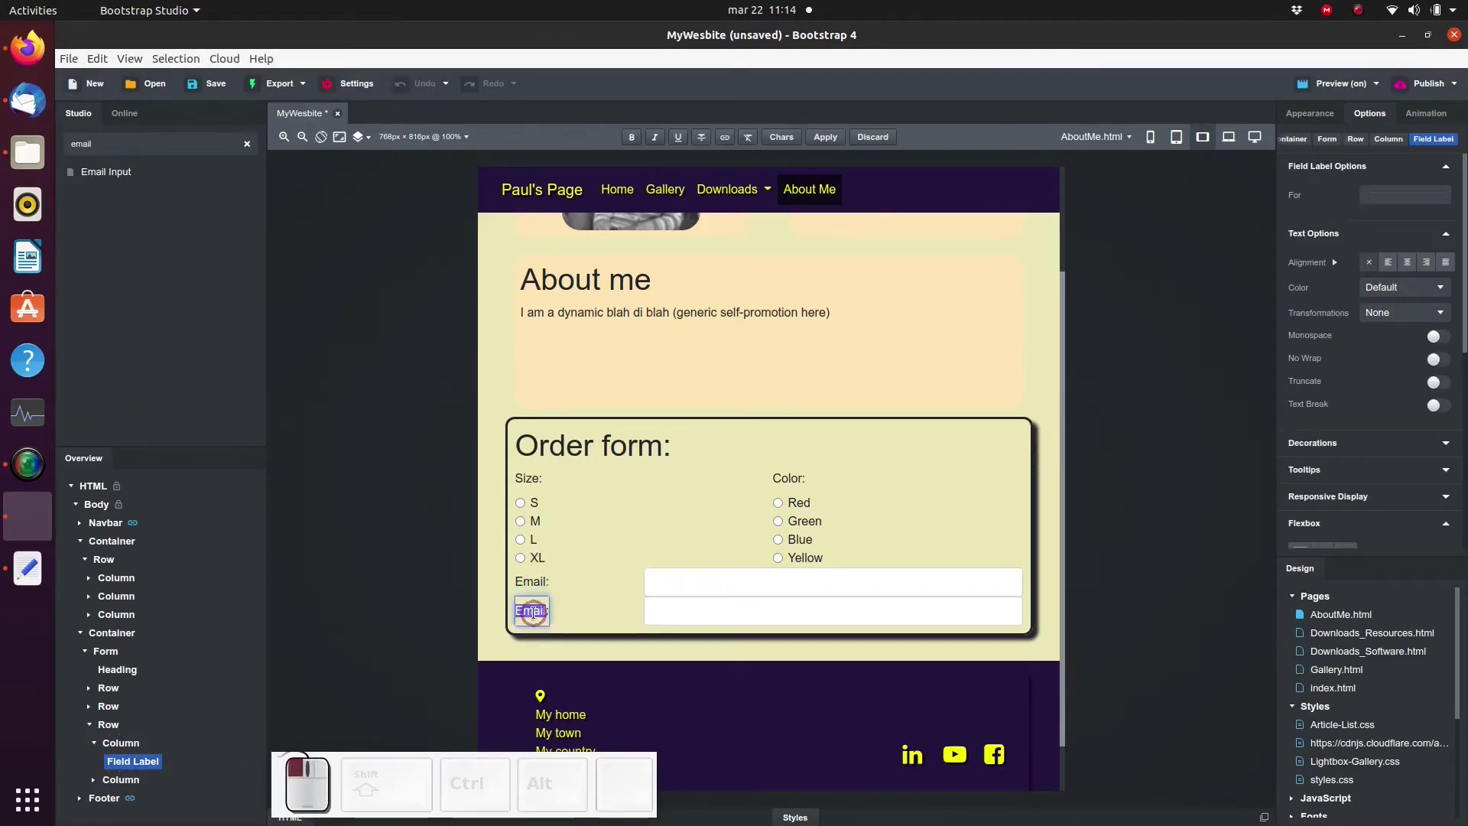
{"action": "key", "text": "ctrl+a"}
{"action": "type", "text": "U"}
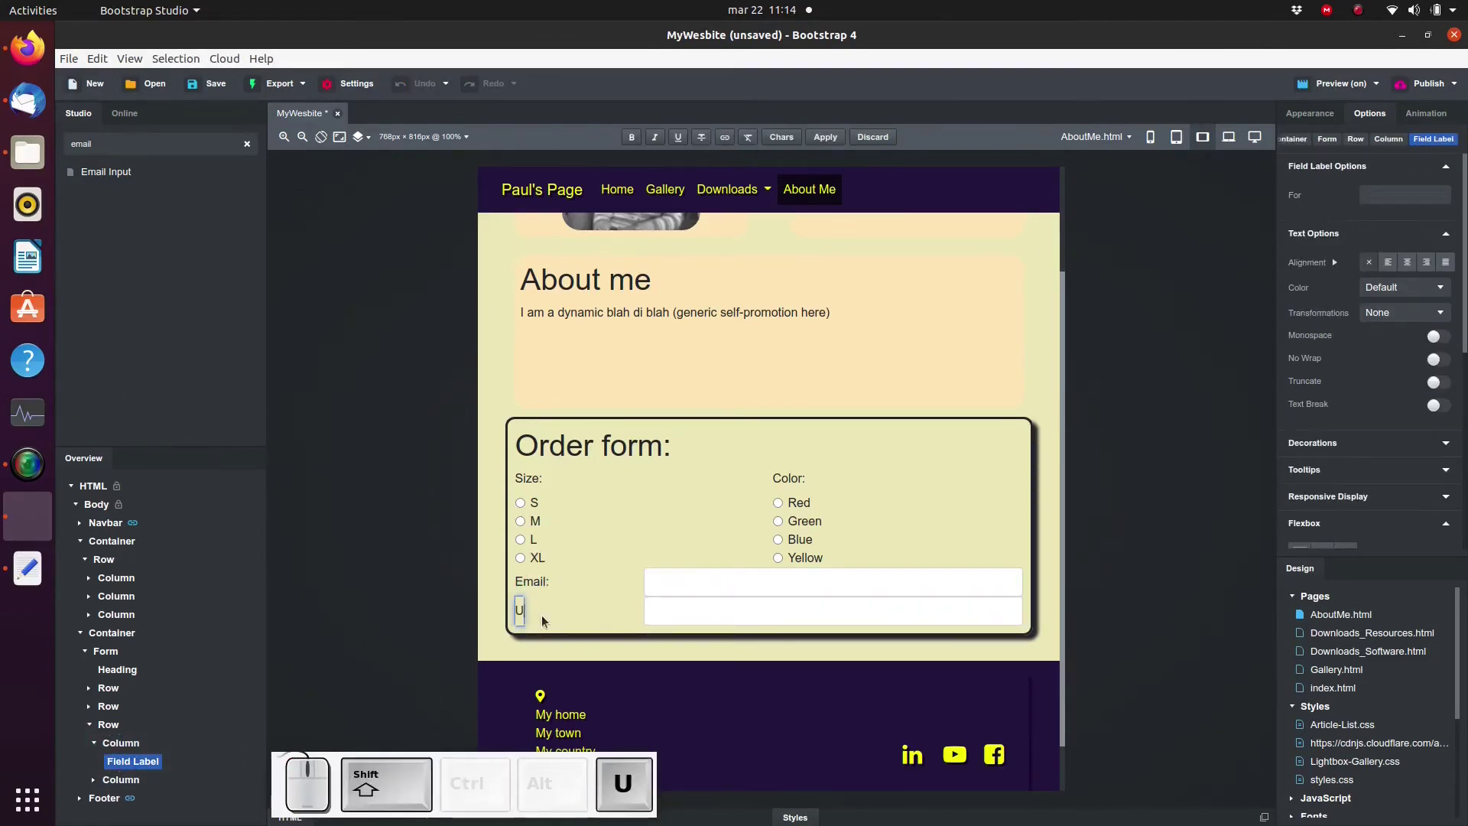
{"action": "key", "text": "BackSpace"}
{"action": "type", "text": "Custom logo:"}
Replace the email input in the Custom logo row's second column with a File Input component.
{"action": "left_click", "coordinate": [99, 780]}
{"action": "key", "text": "Delete"}
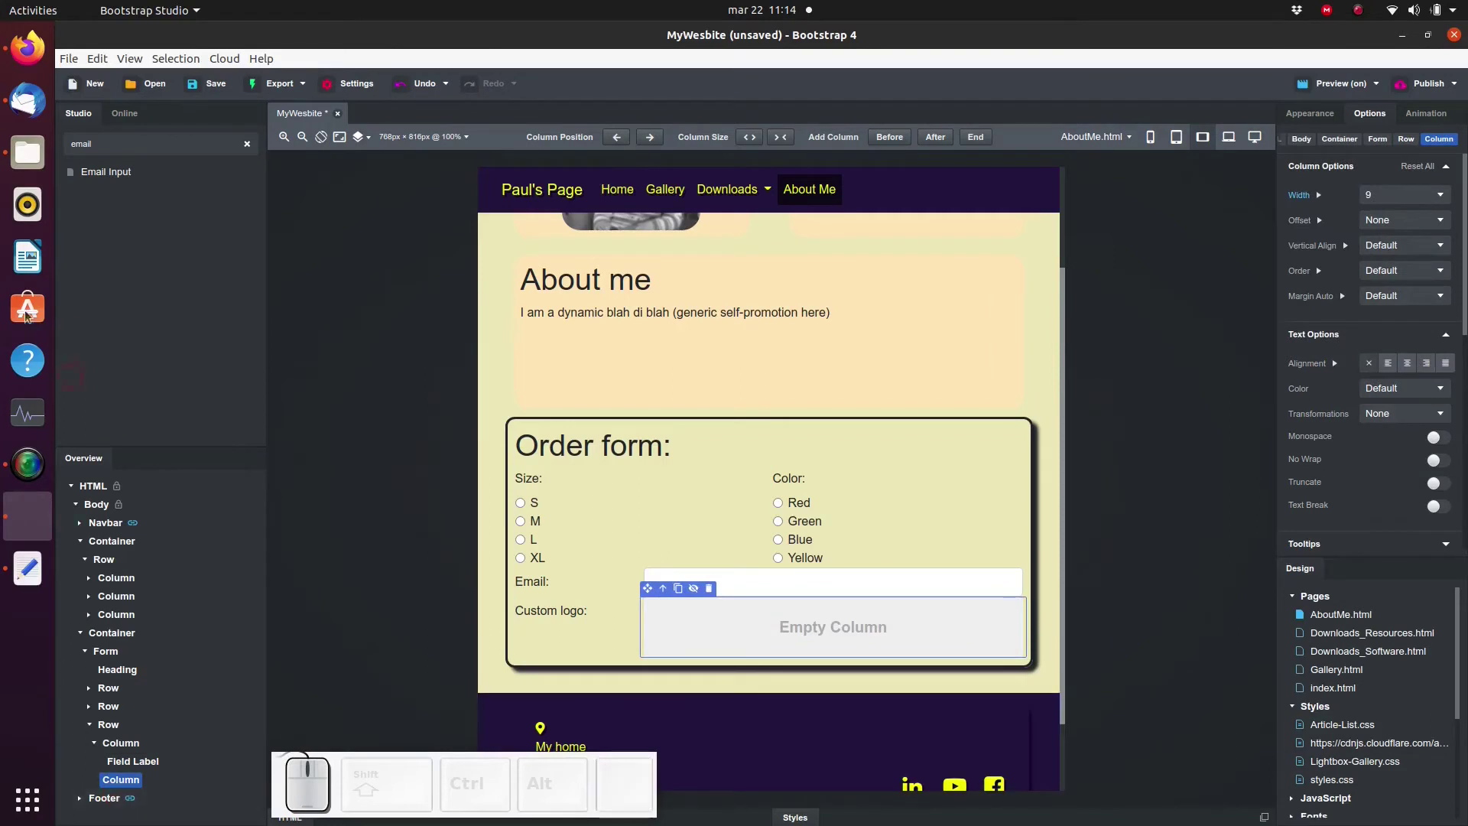
{"action": "double_click", "coordinate": [105, 149]}
{"action": "type", "text": "file"}
{"action": "left_click_drag", "start_coordinate": [72, 173], "coordinate": [127, 789]}
Switch to the Firefox preview and test the Custom logo file input by choosing drawing.png from the Desktop.
{"action": "key", "text": "ctrl+alt+Tab"}
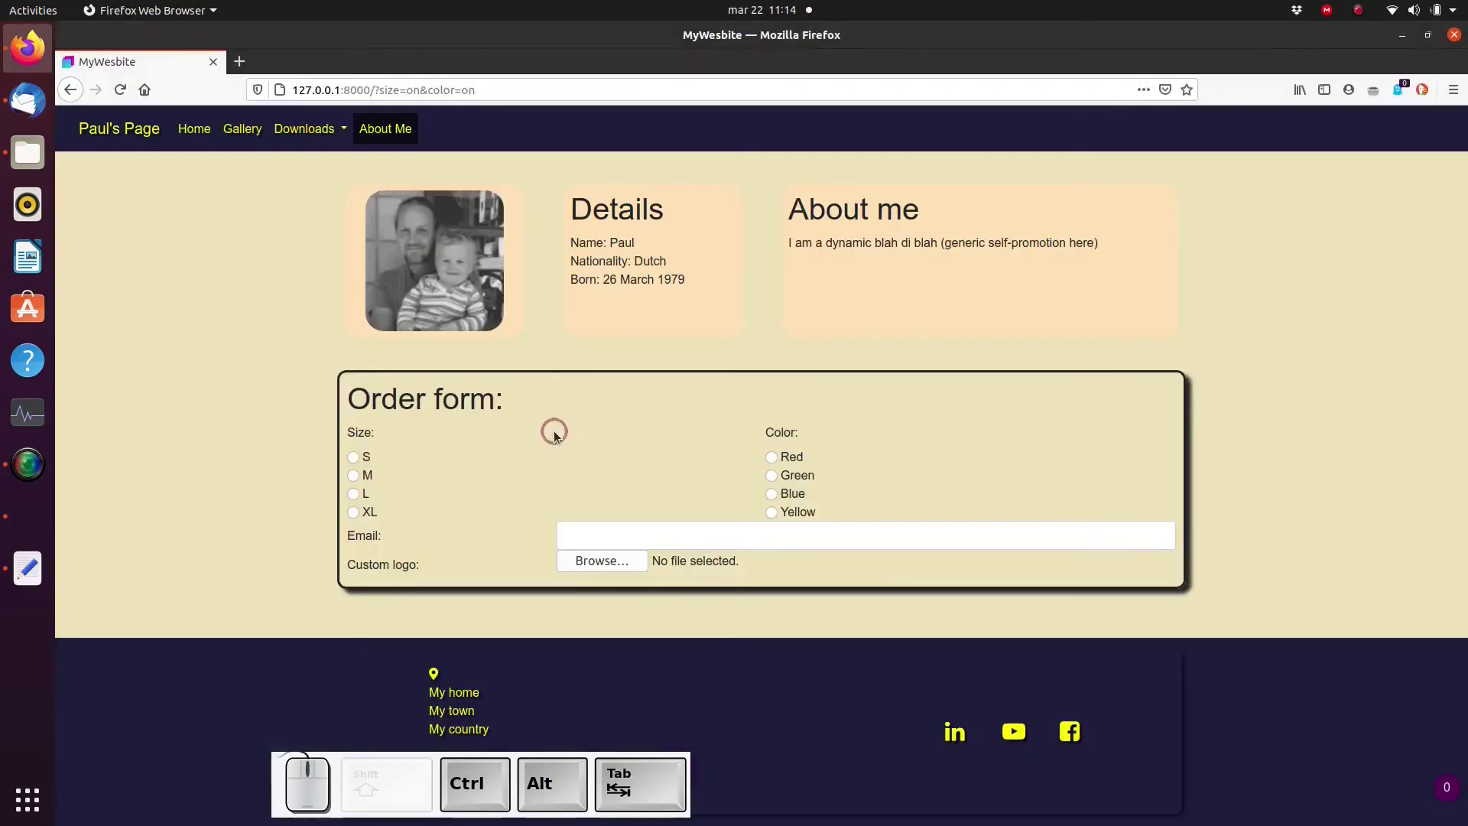
{"action": "left_click", "coordinate": [583, 559]}
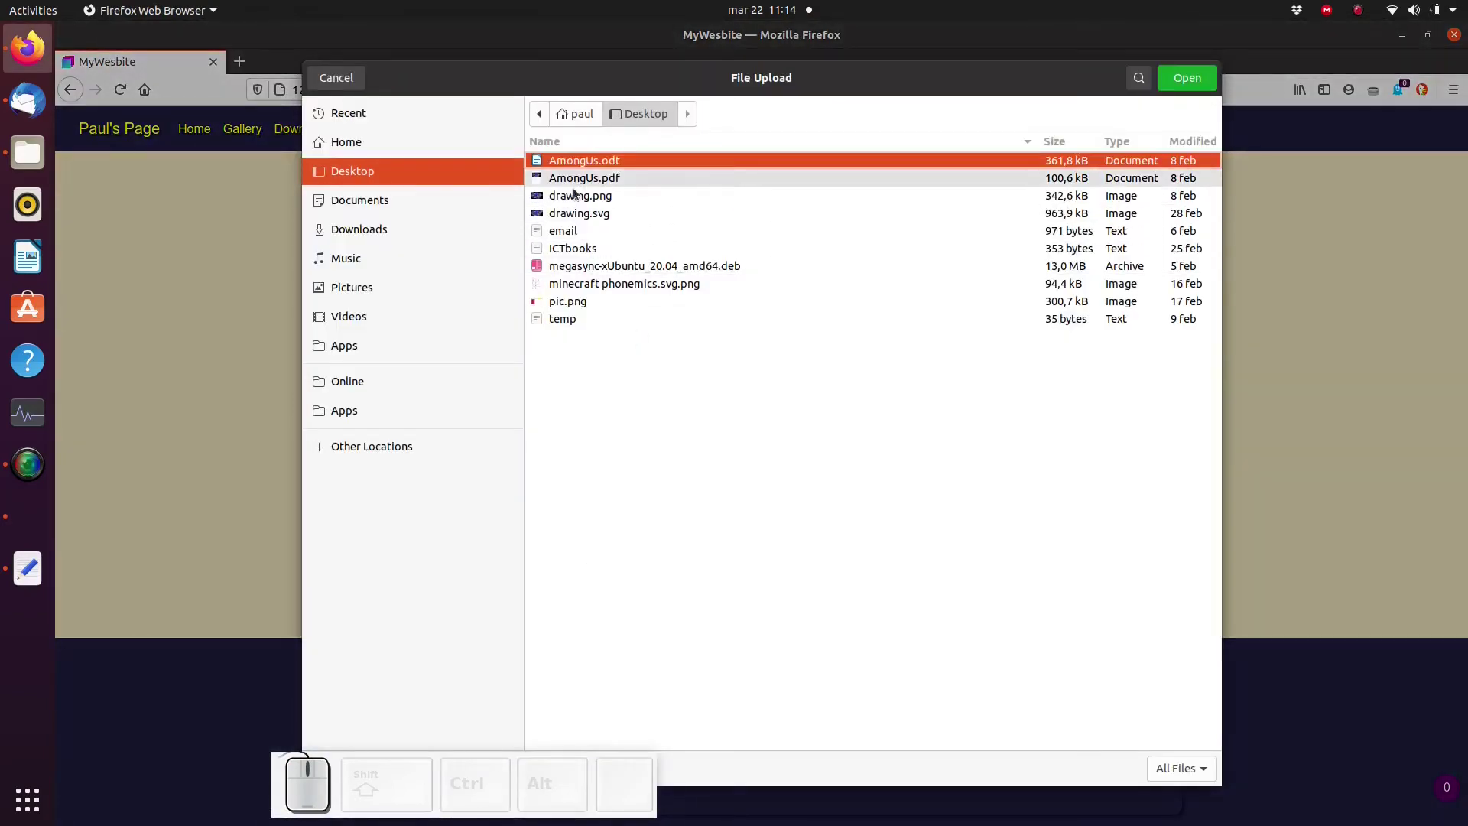
{"action": "double_click", "coordinate": [579, 196]}
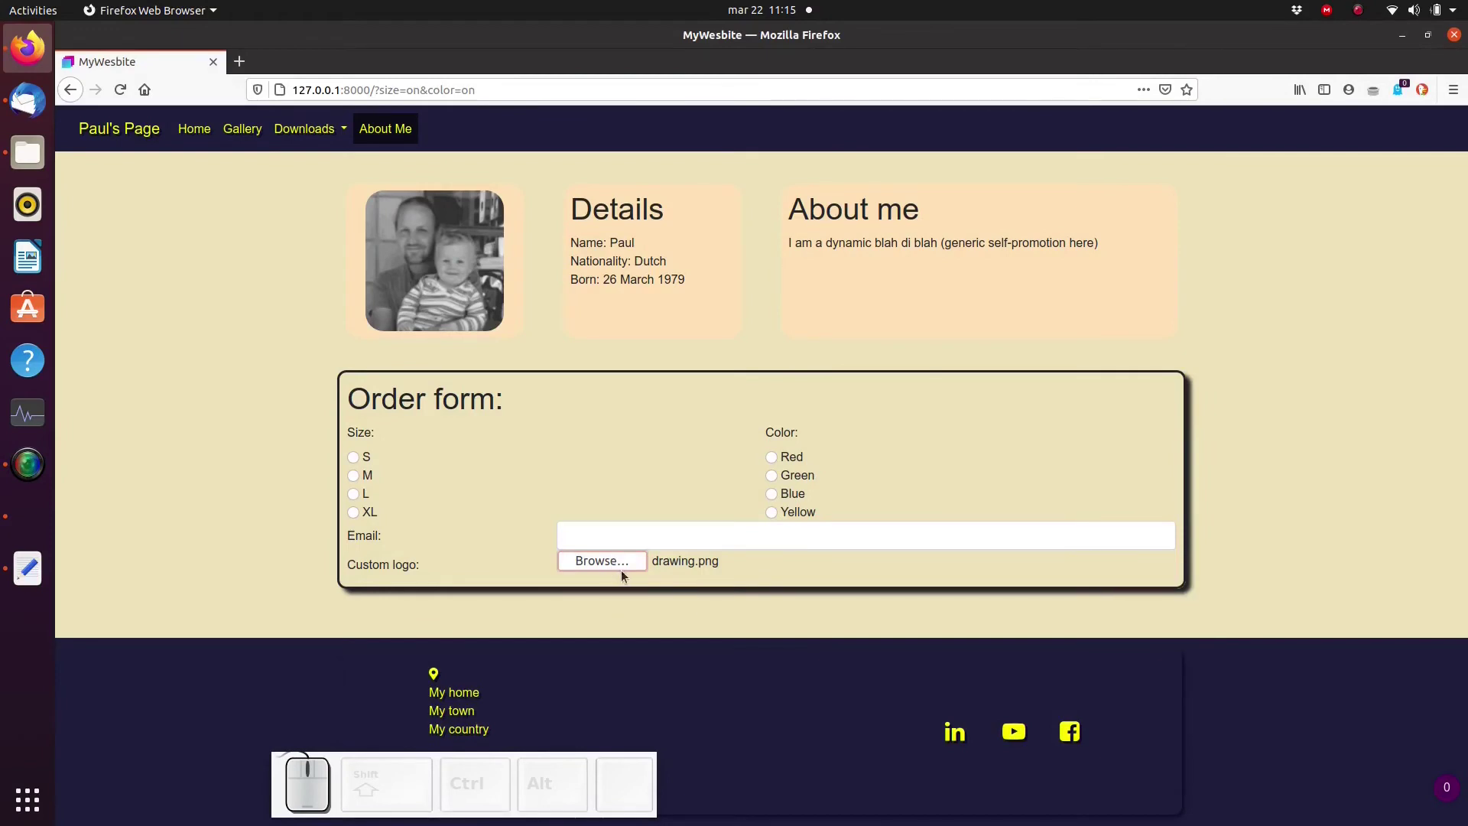
Switch back to Bootstrap Studio and add a Div to the order form's container, directly below the form.
{"action": "key", "text": "alt+Tab"}
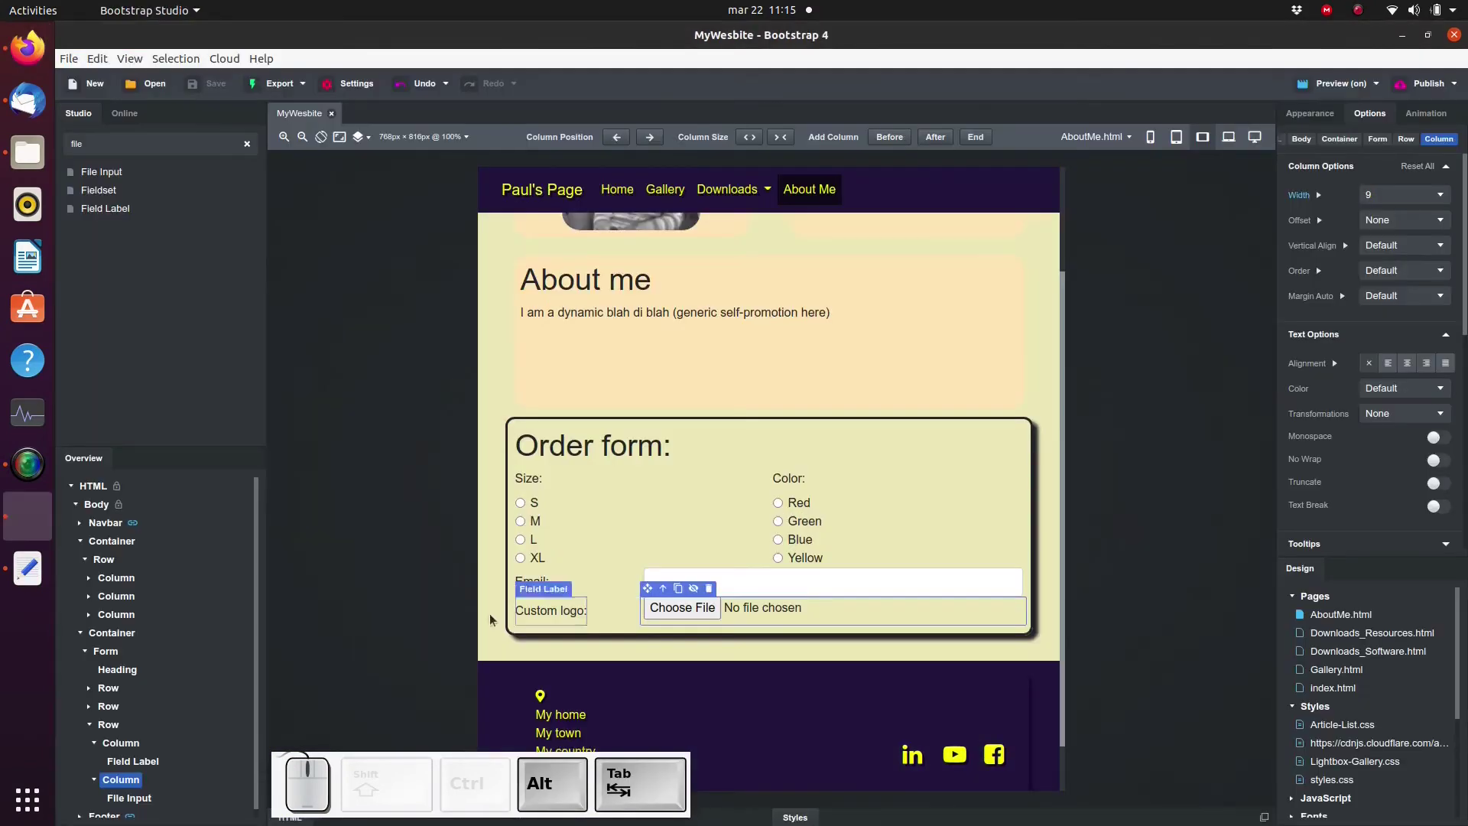
{"action": "left_click", "coordinate": [89, 725]}
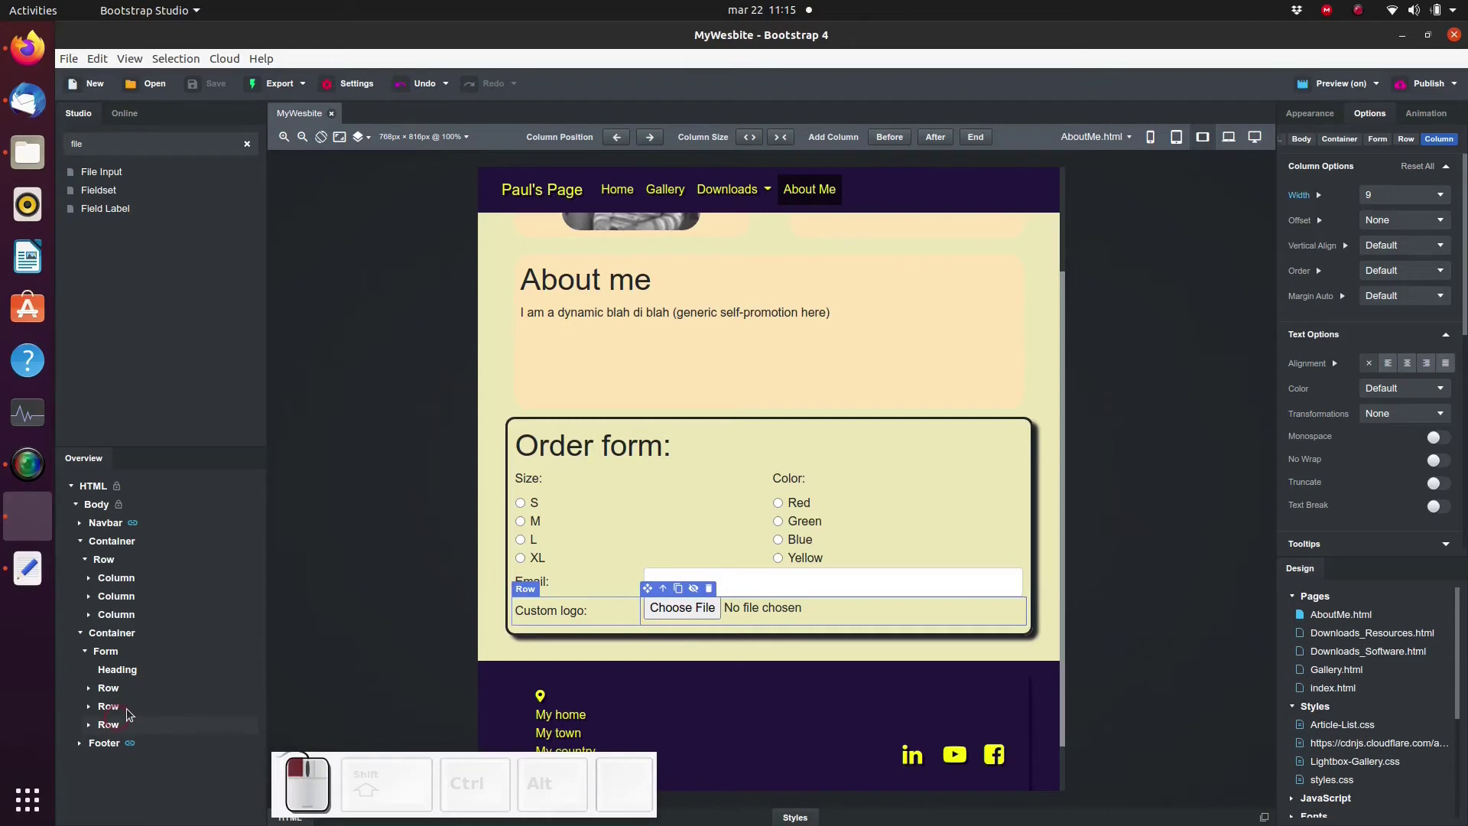
{"action": "double_click", "coordinate": [77, 144]}
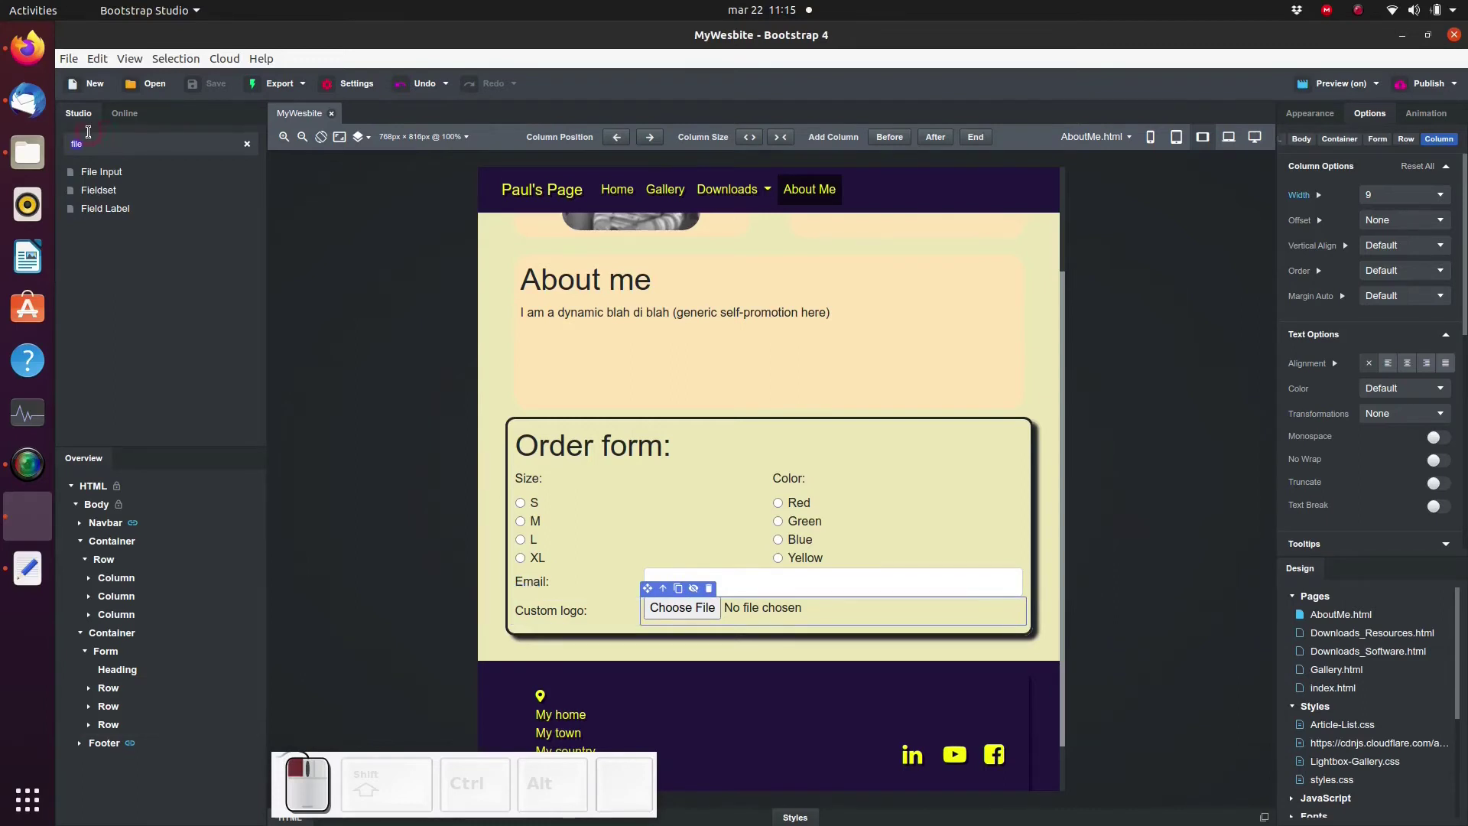
{"action": "type", "text": "div"}
{"action": "left_click_drag", "start_coordinate": [89, 171], "coordinate": [112, 634]}
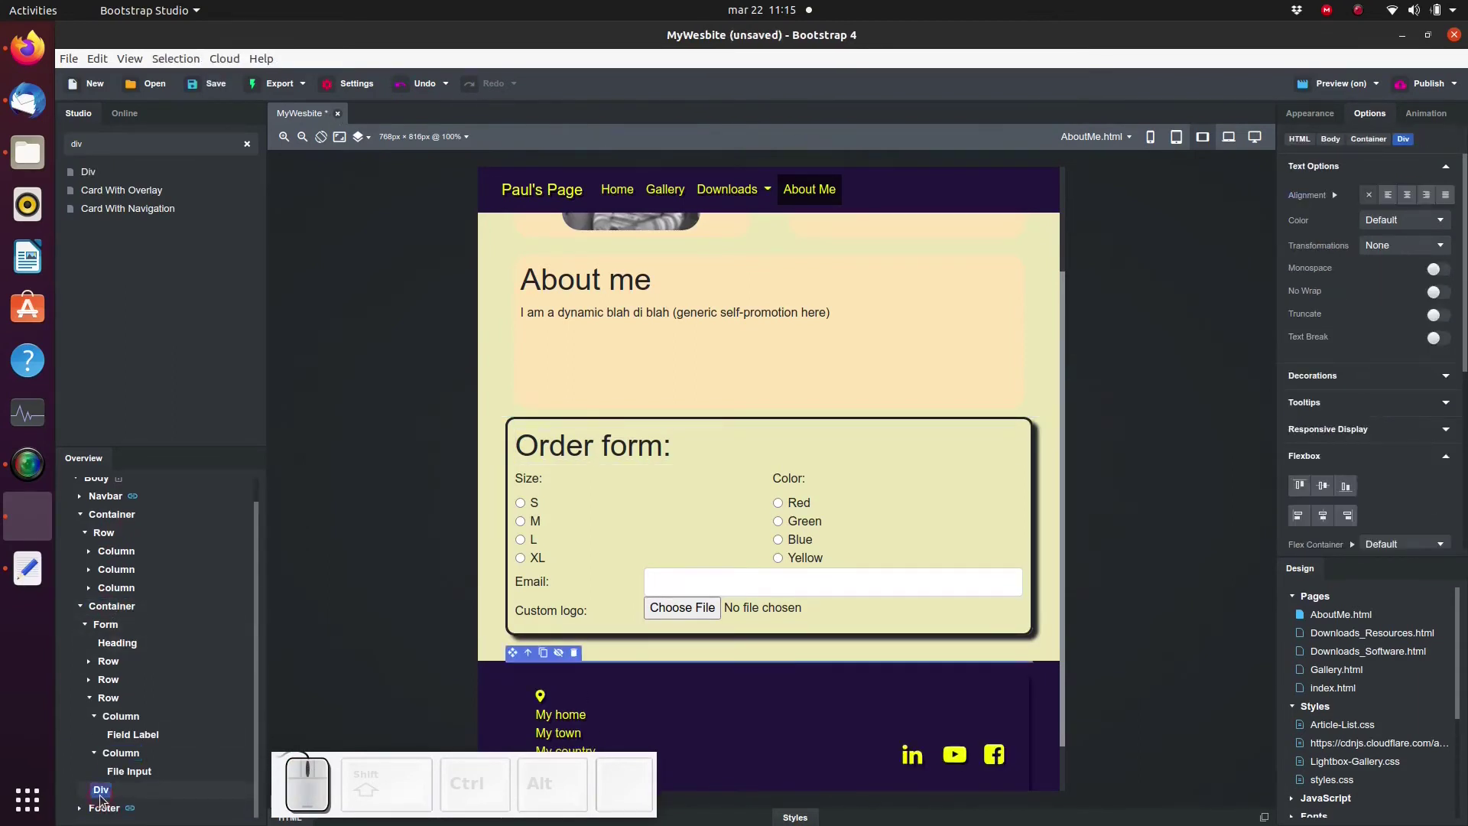
{"action": "left_click", "coordinate": [101, 792]}
Add a Button component inside the new Div and align the Div's content to the right.
{"action": "double_click", "coordinate": [123, 145]}
{"action": "type", "text": "butt"}
{"action": "left_click_drag", "start_coordinate": [105, 195], "coordinate": [101, 792]}
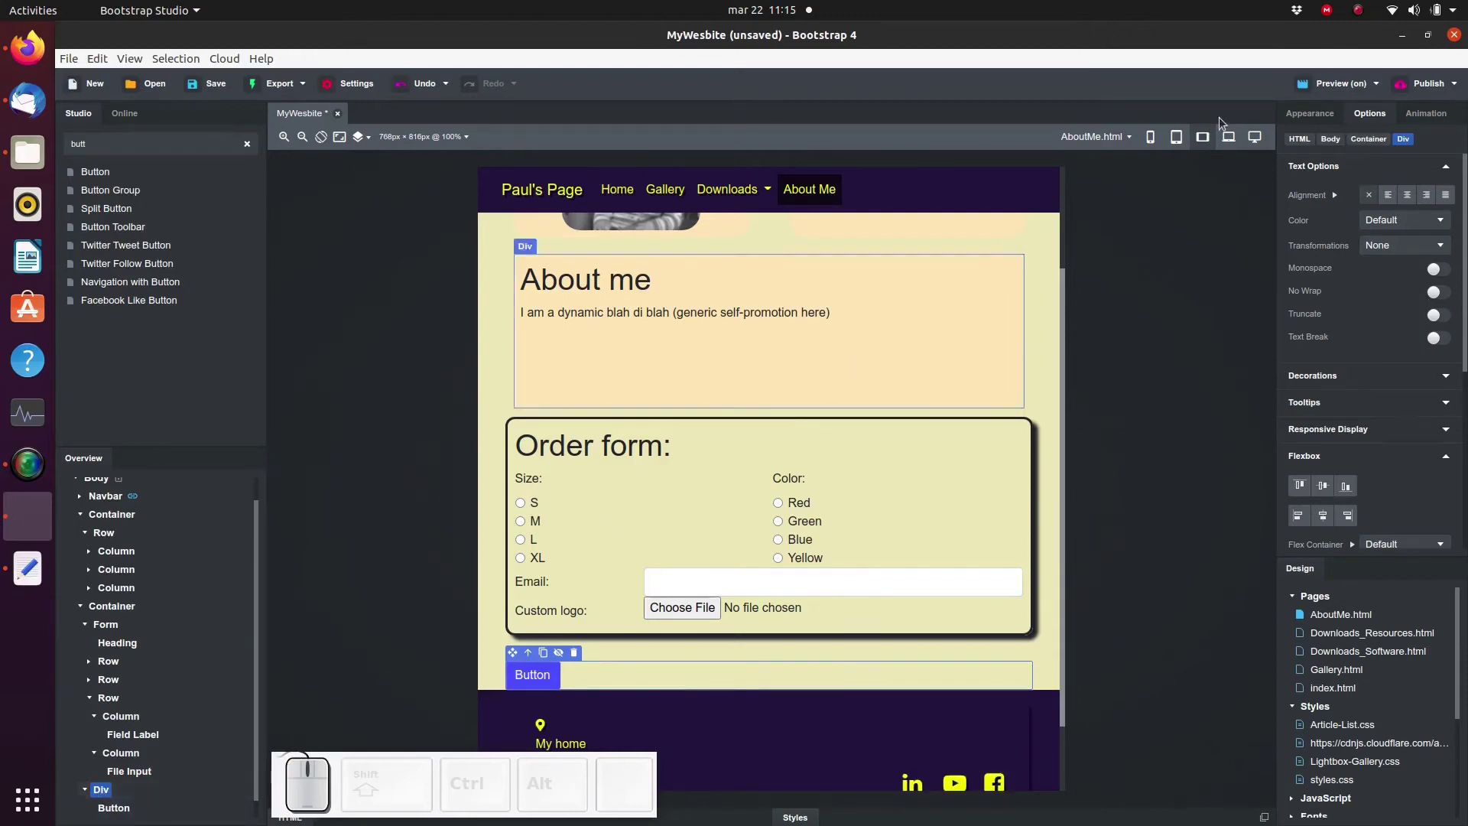
{"action": "left_click", "coordinate": [1429, 196]}
Move the Div with the button into the order form and change the button's text to "Submit".
{"action": "left_click_drag", "start_coordinate": [102, 790], "coordinate": [115, 628]}
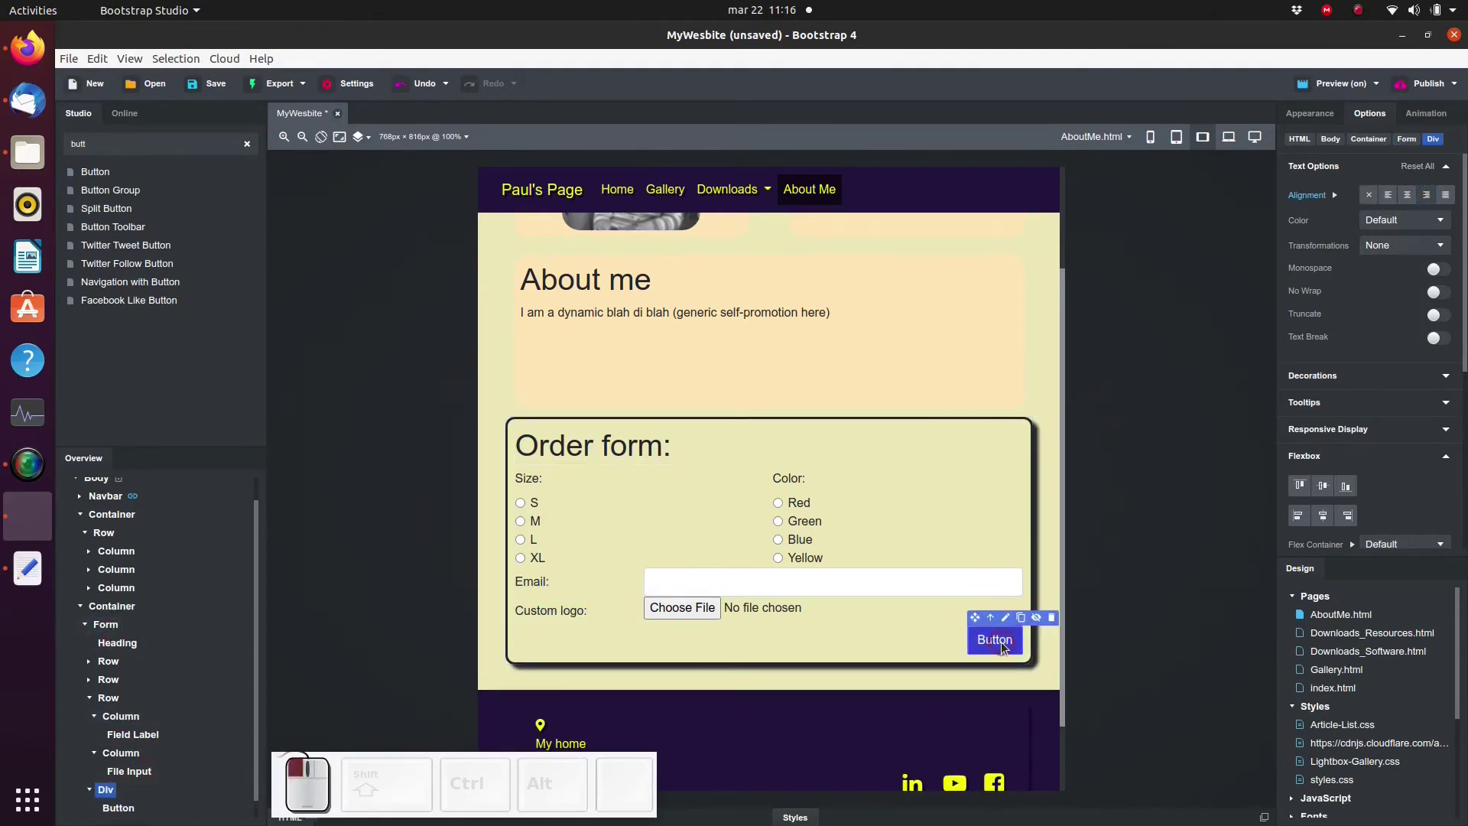
{"action": "type", "text": "Submit"}
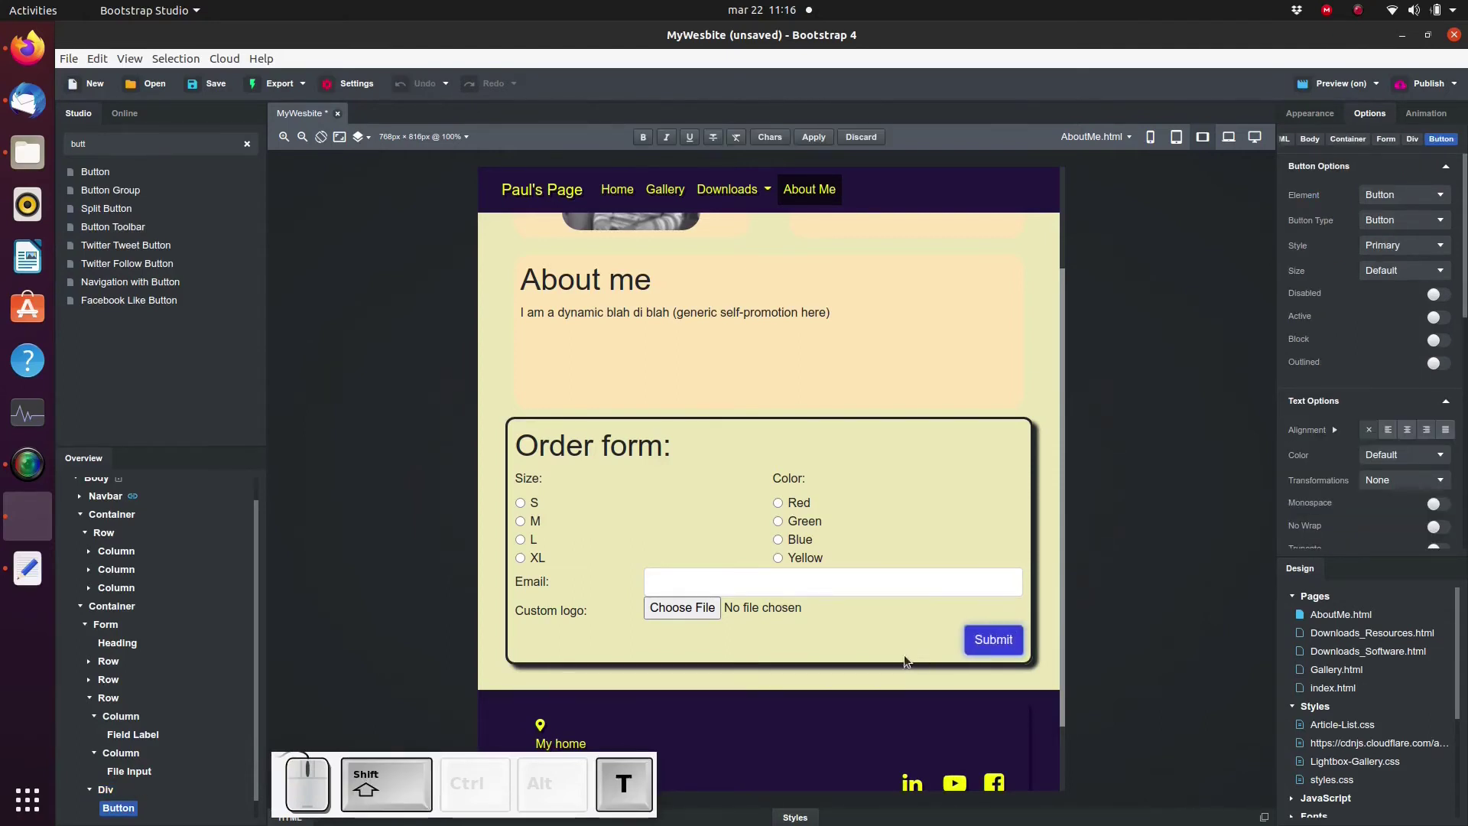
Switch to the Firefox preview and test the order form's Submit button.
{"action": "key", "text": "alt+Tab"}
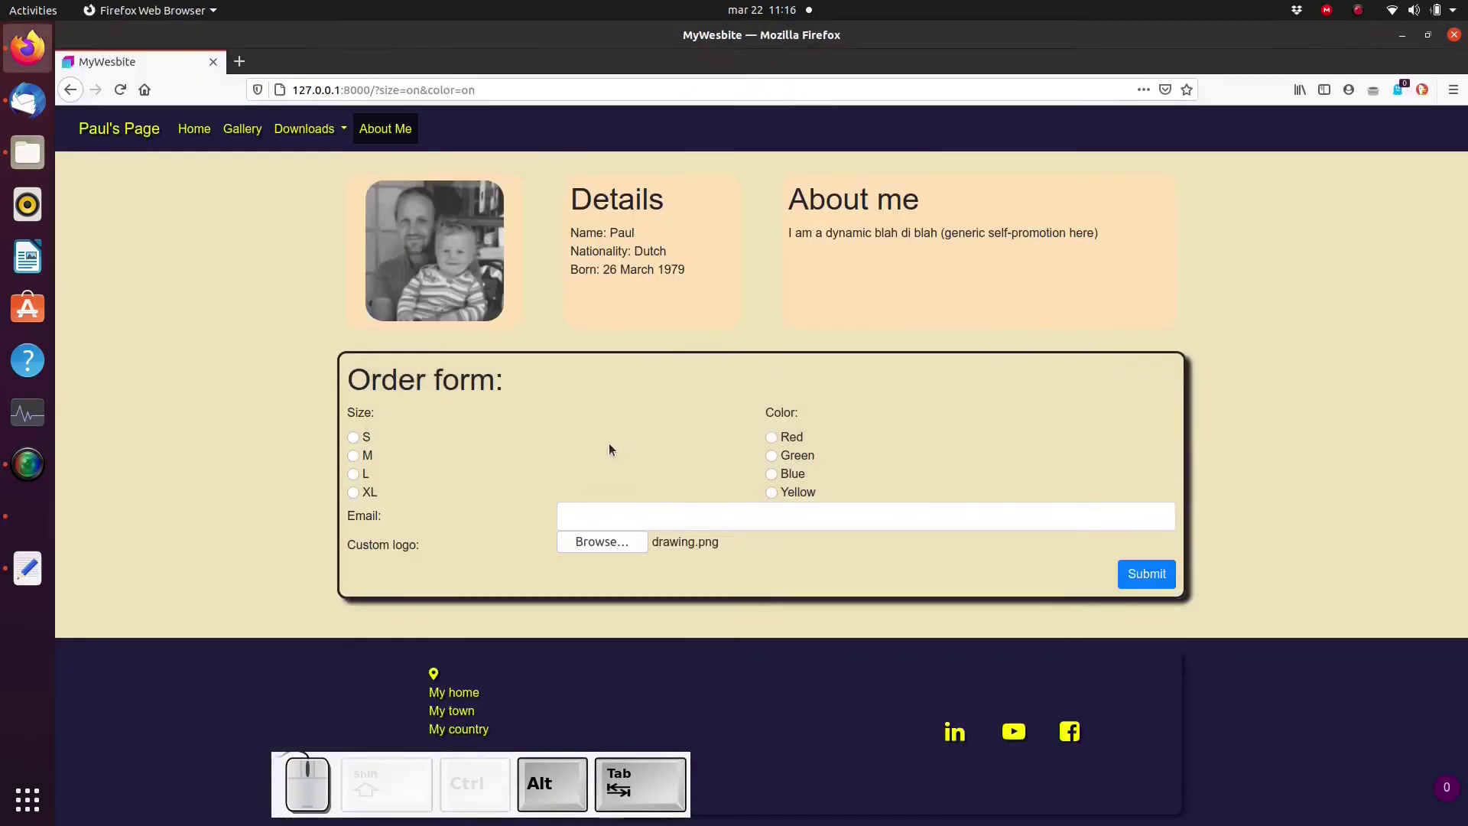
{"action": "left_click", "coordinate": [1138, 581]}
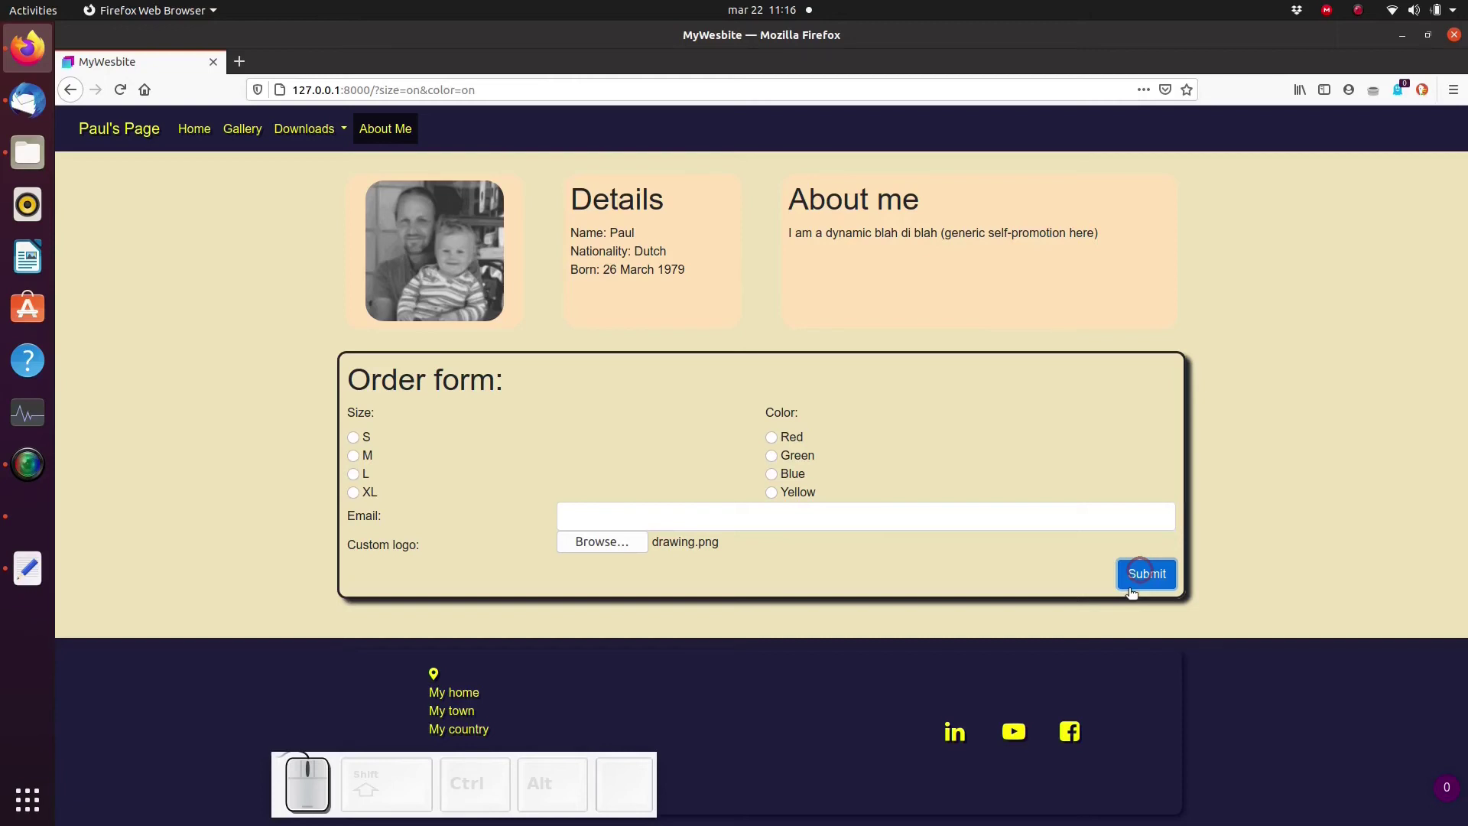
Switch back to Bootstrap Studio and set the Custom logo row's margin to 16px on all sides.
{"action": "key", "text": "alt+Tab"}
{"action": "left_click", "coordinate": [790, 636]}
{"action": "left_click", "coordinate": [89, 789]}
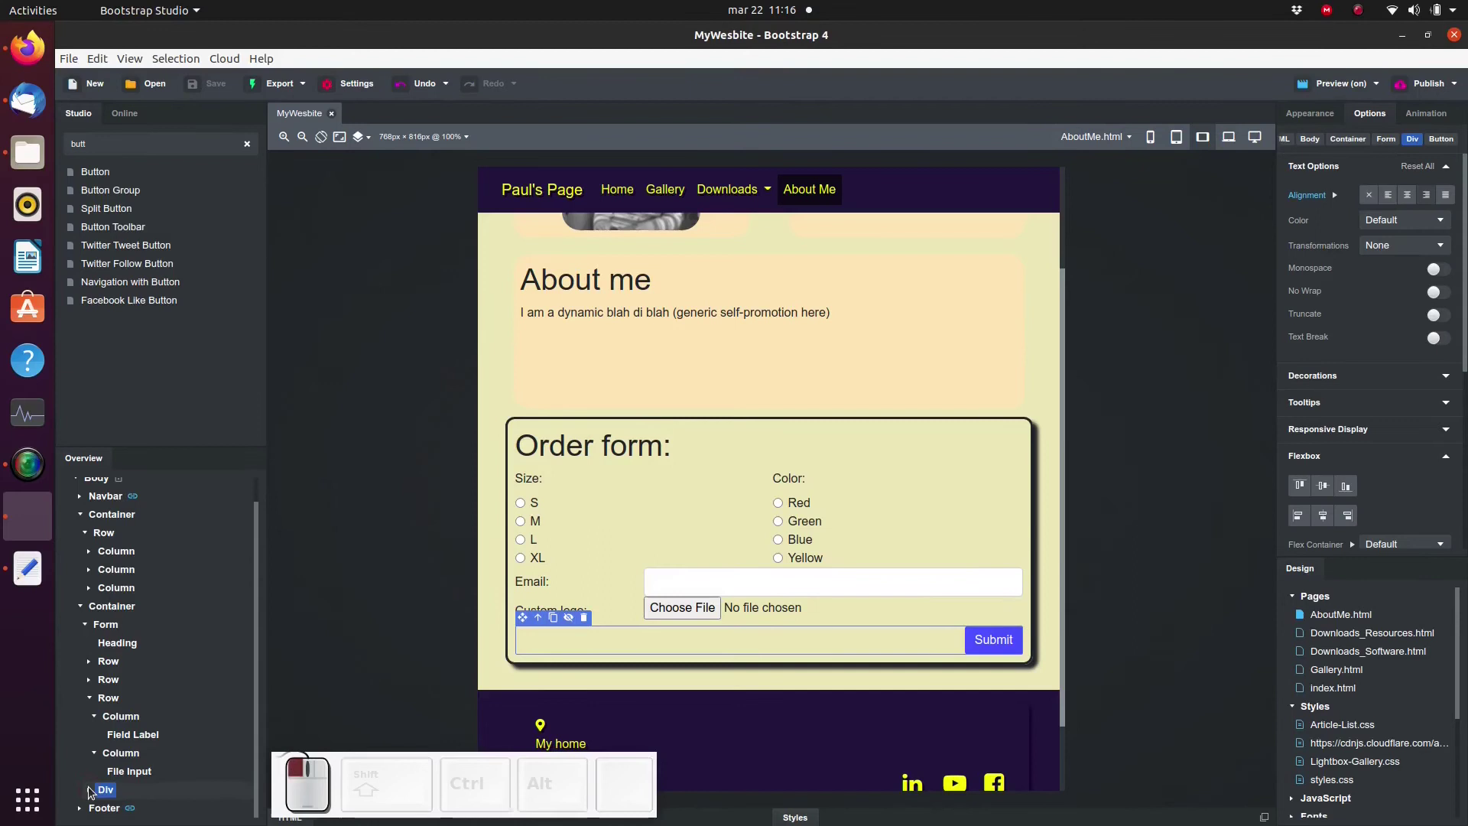
{"action": "left_click", "coordinate": [108, 699]}
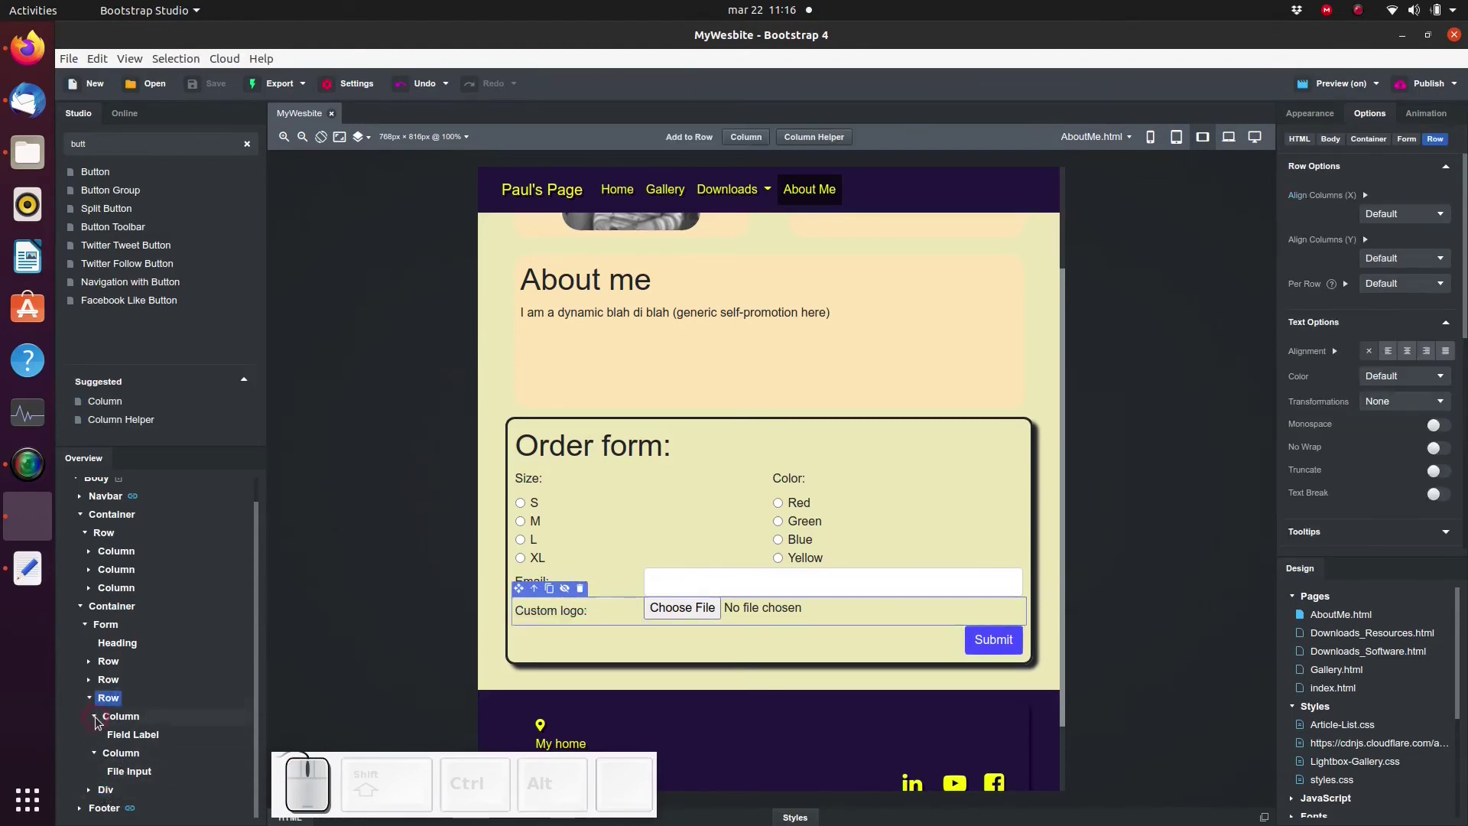
{"action": "left_click", "coordinate": [1317, 116]}
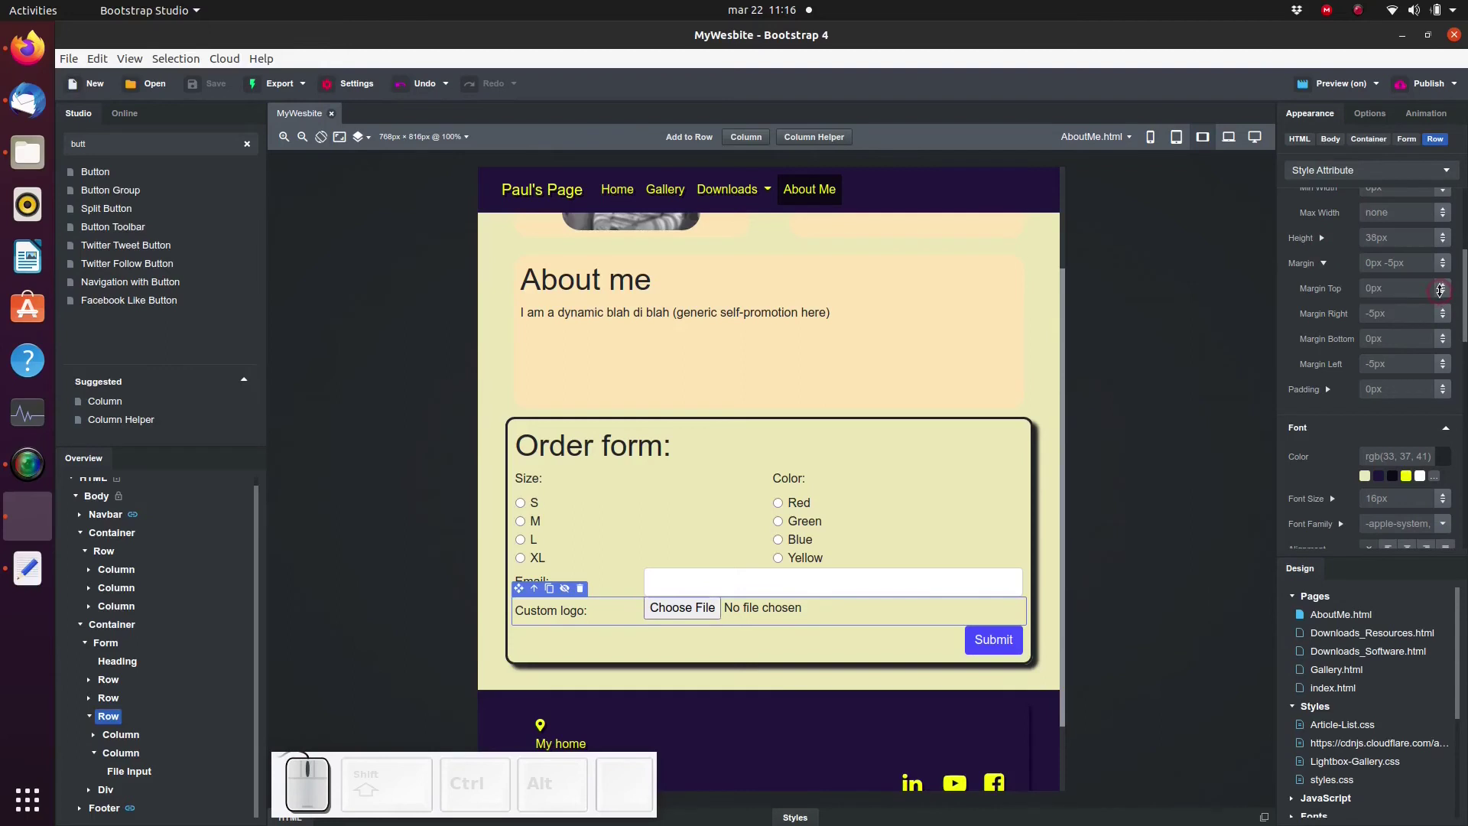
{"action": "left_click", "coordinate": [1440, 262]}
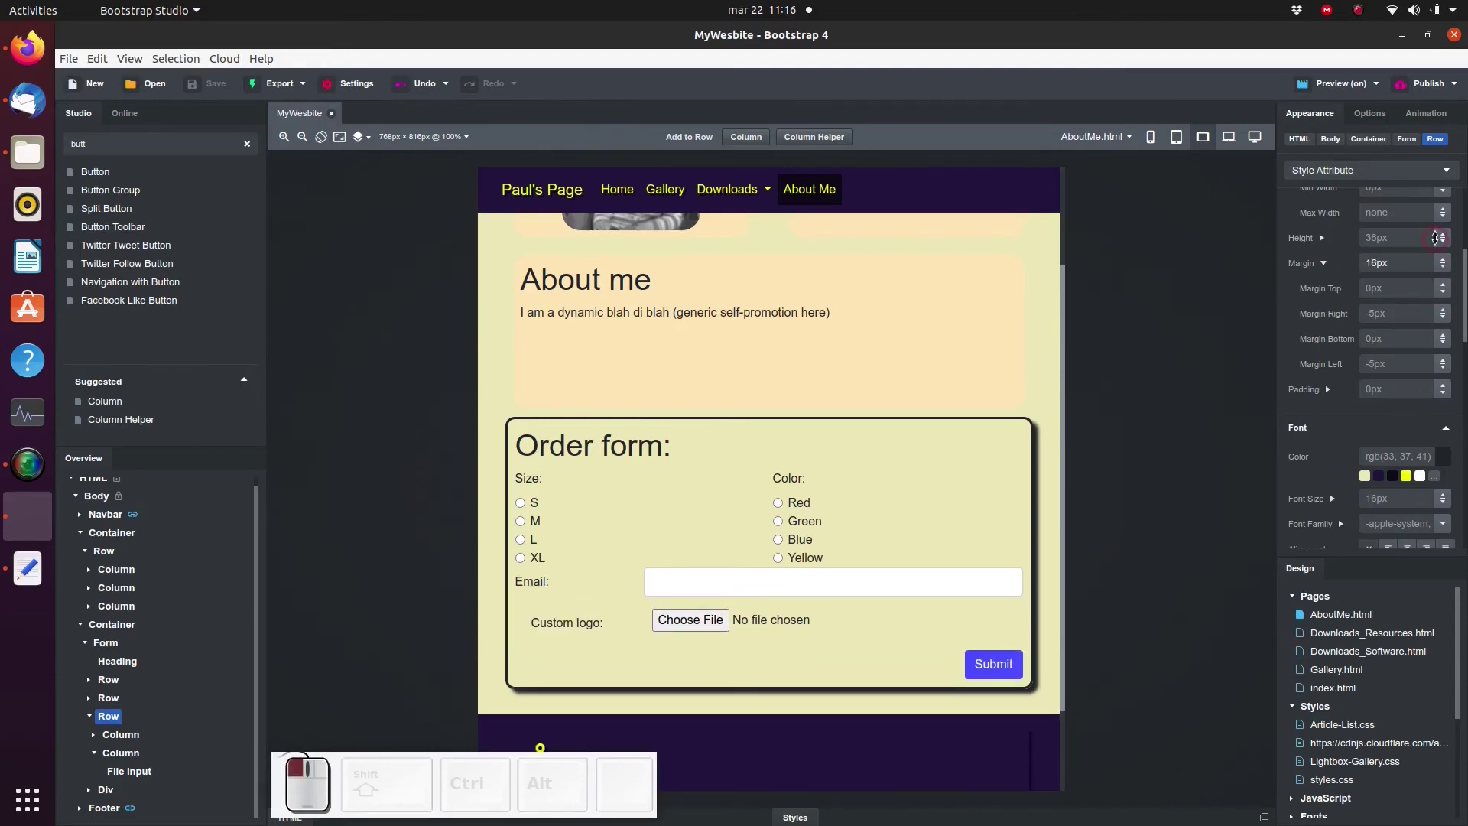
Set the Email row's margin to 18px and increase the margin of the Size and Color row.
{"action": "left_click", "coordinate": [108, 698]}
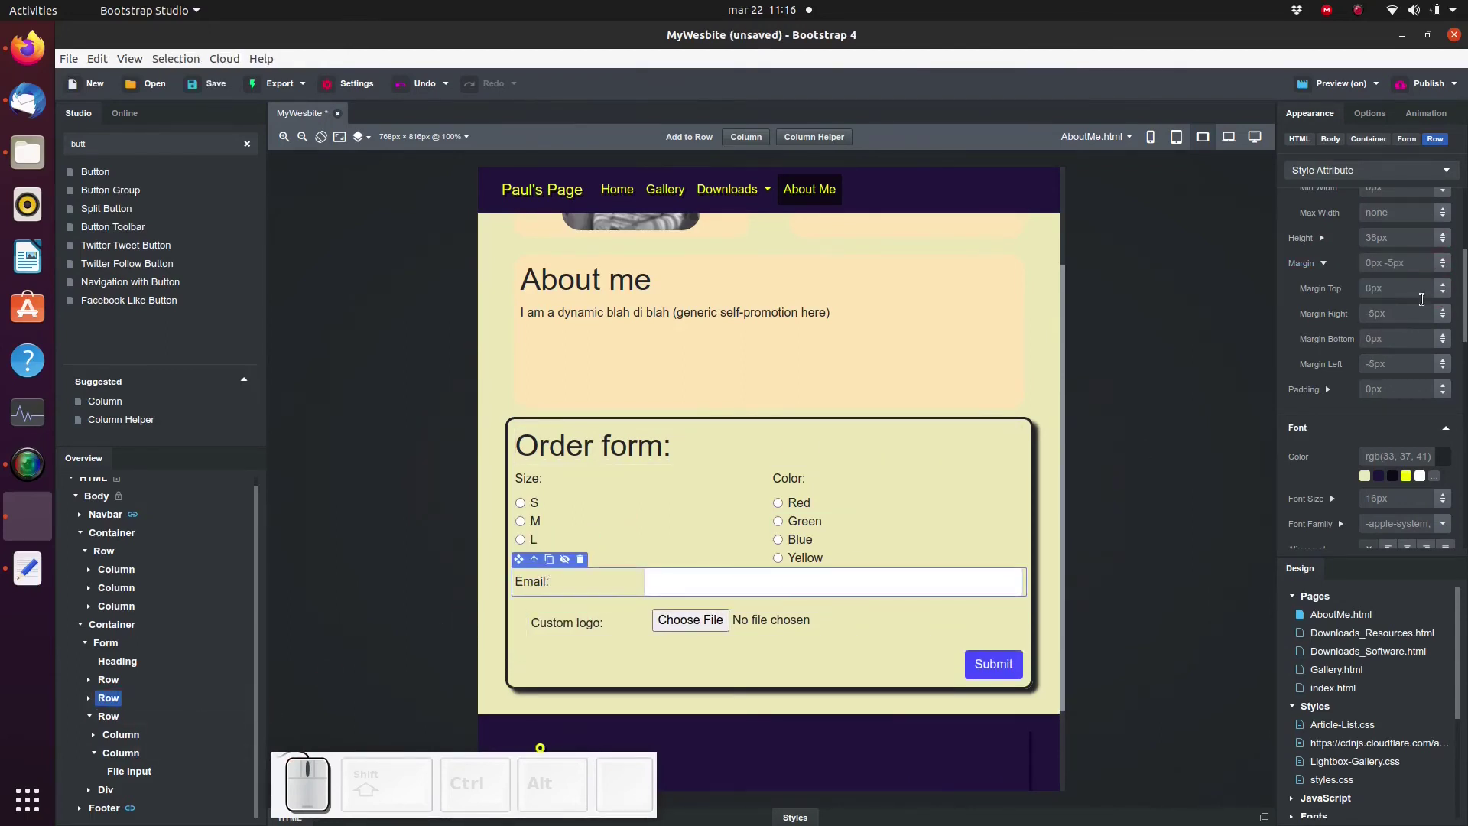
{"action": "left_click_drag", "start_coordinate": [1442, 263], "coordinate": [1442, 237]}
{"action": "key", "text": "Up"}
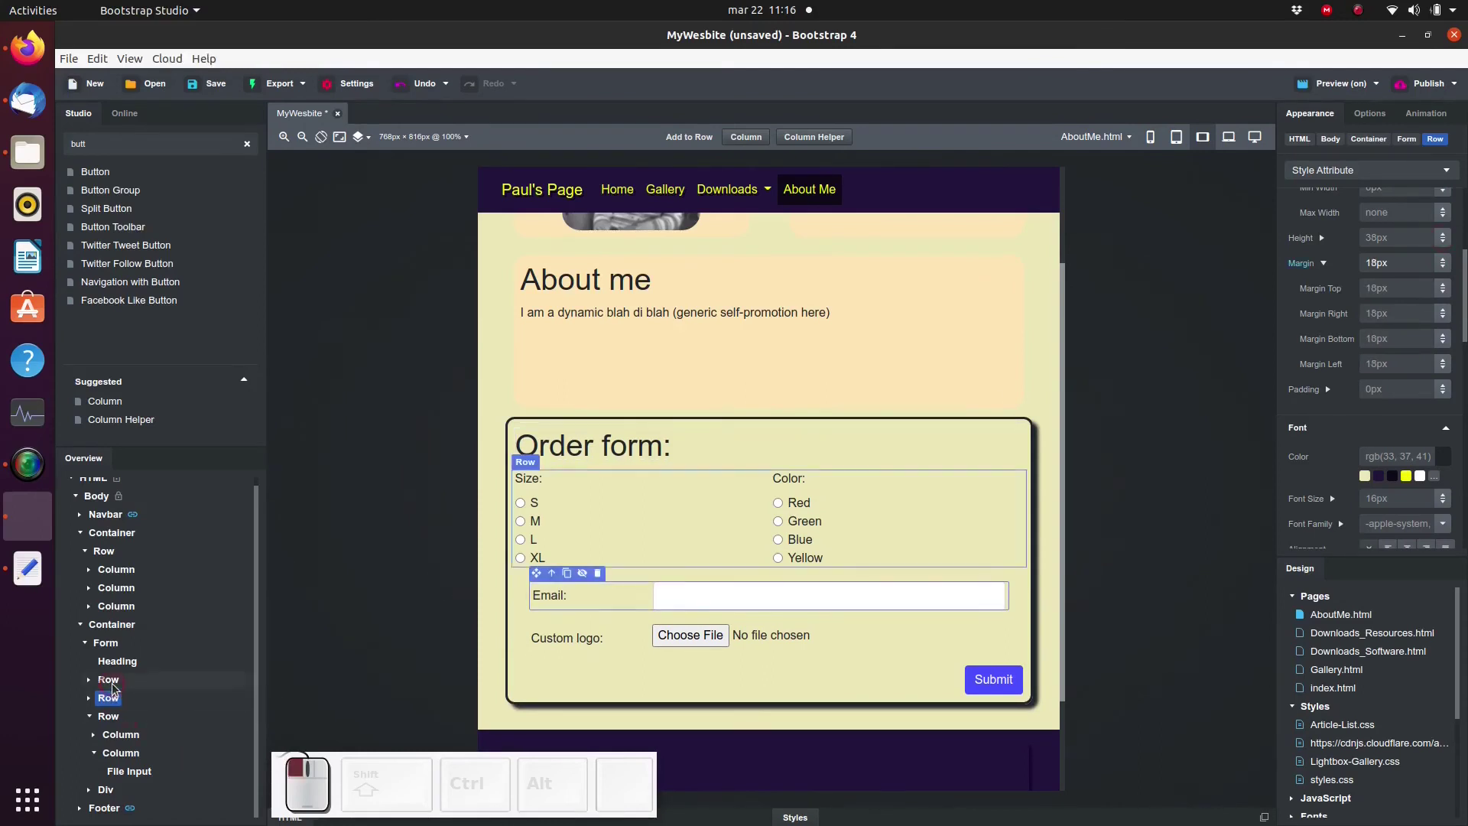
{"action": "left_click_drag", "start_coordinate": [1439, 263], "coordinate": [1439, 245]}
Set the margin of the "Order form:" heading to 19px on all sides.
{"action": "left_click", "coordinate": [165, 666]}
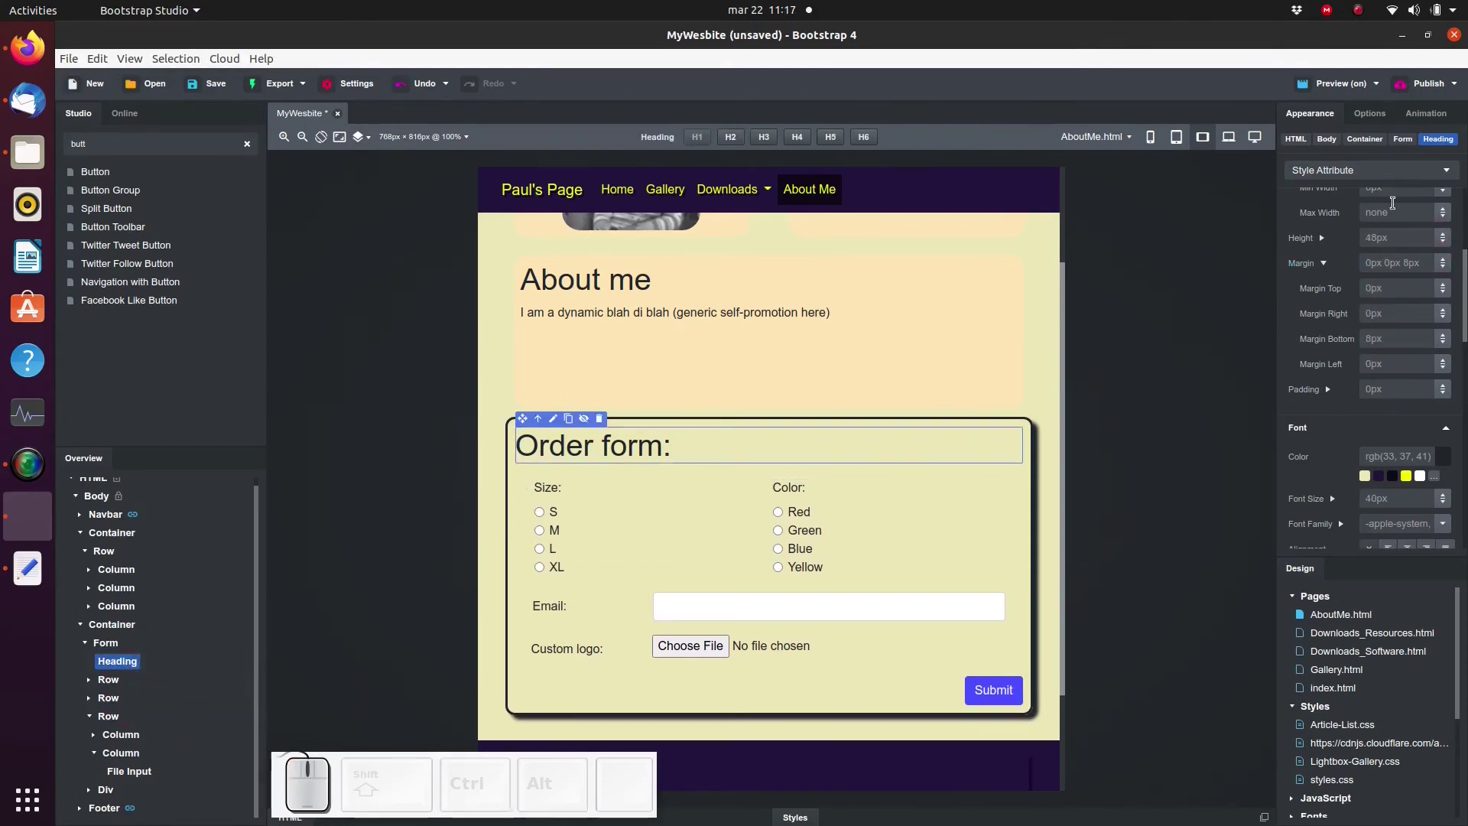
{"action": "left_click", "coordinate": [1445, 246]}
{"action": "left_click_drag", "start_coordinate": [1445, 245], "coordinate": [1445, 241]}
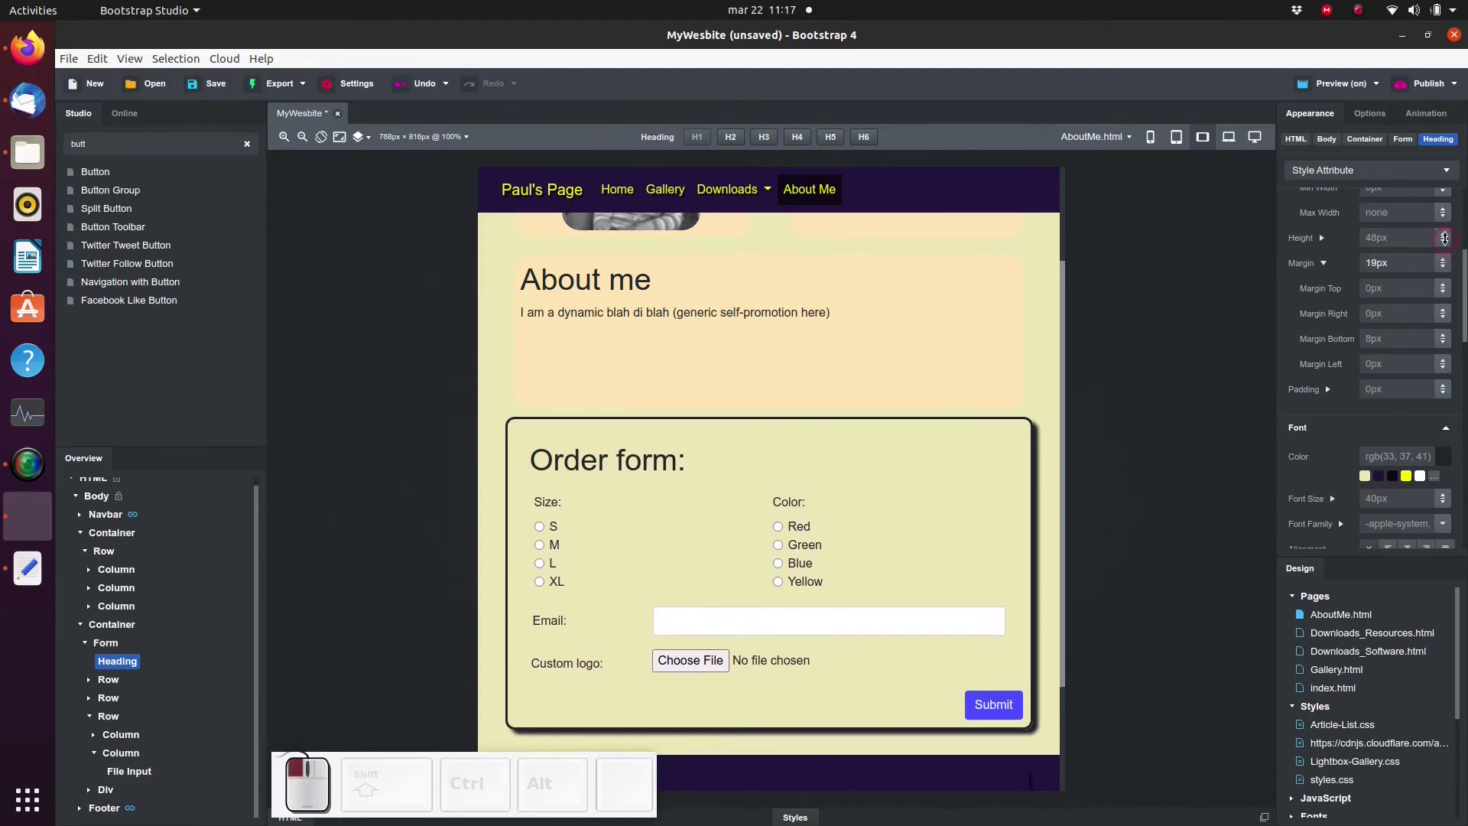
Check the Custom logo row's margin, deselect all components and save the site.
{"action": "left_click", "coordinate": [558, 676]}
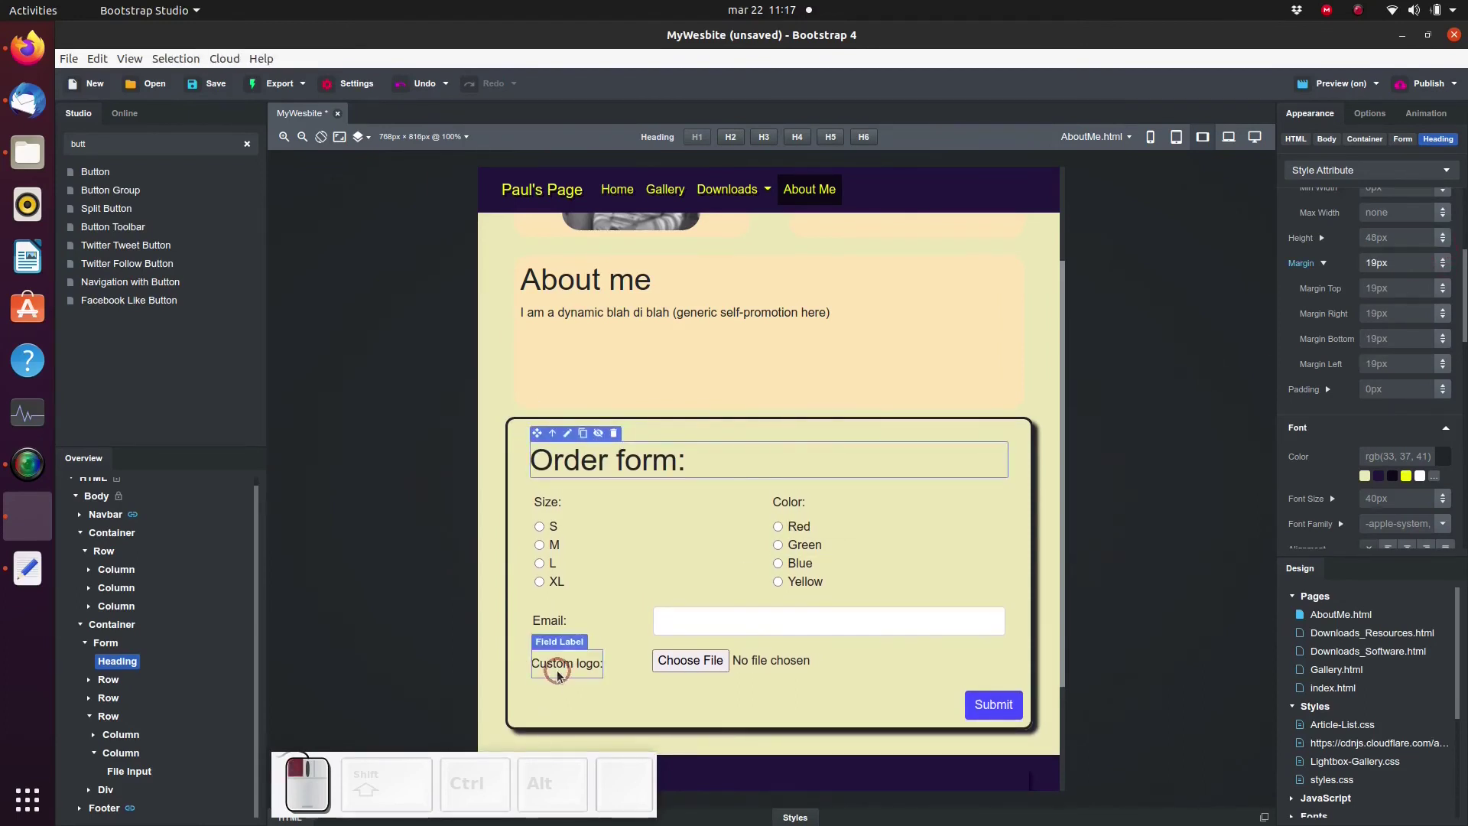
{"action": "left_click", "coordinate": [109, 718]}
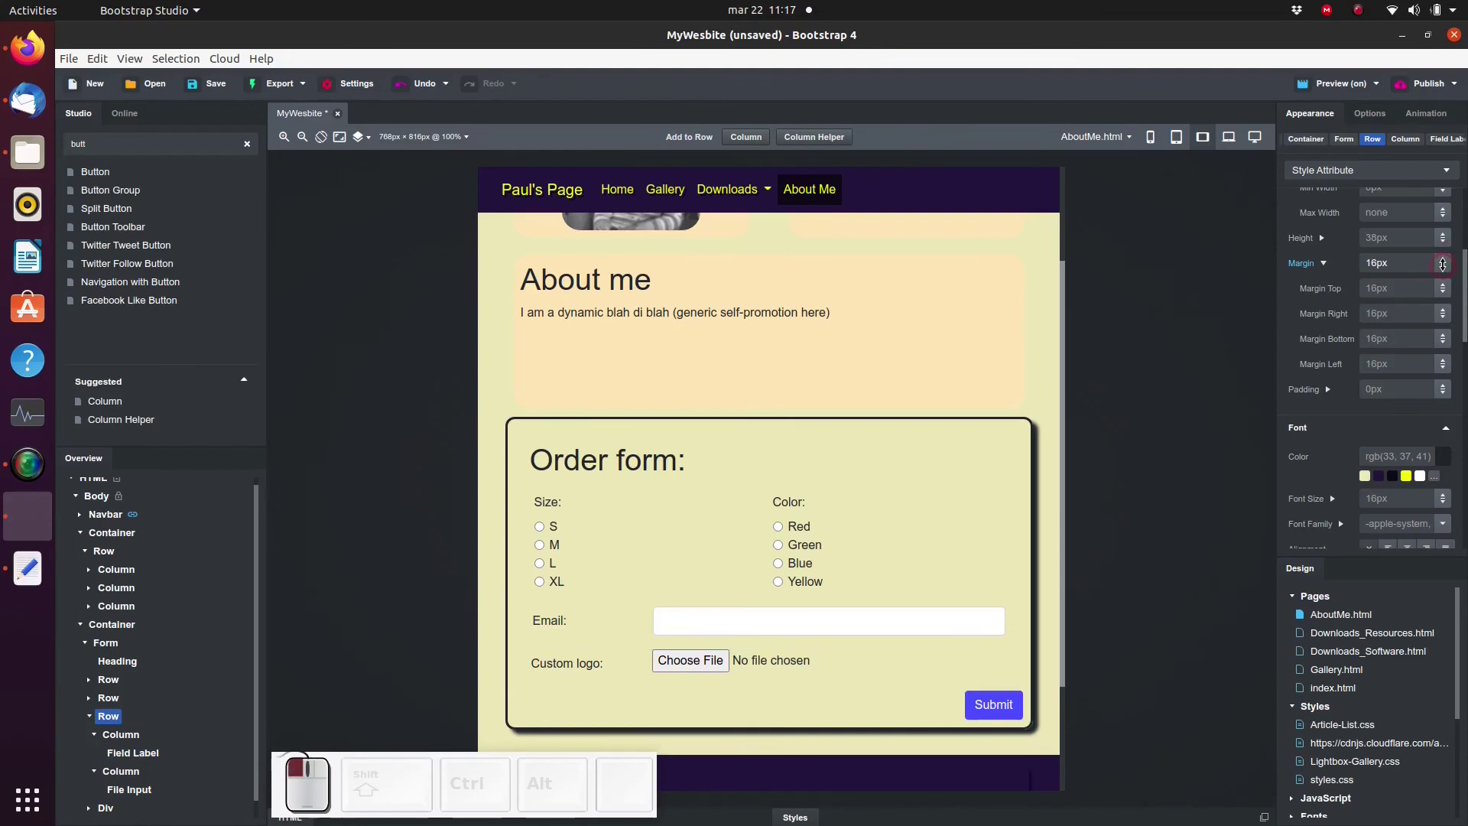
{"action": "left_click", "coordinate": [449, 544]}
{"action": "left_click", "coordinate": [407, 549]}
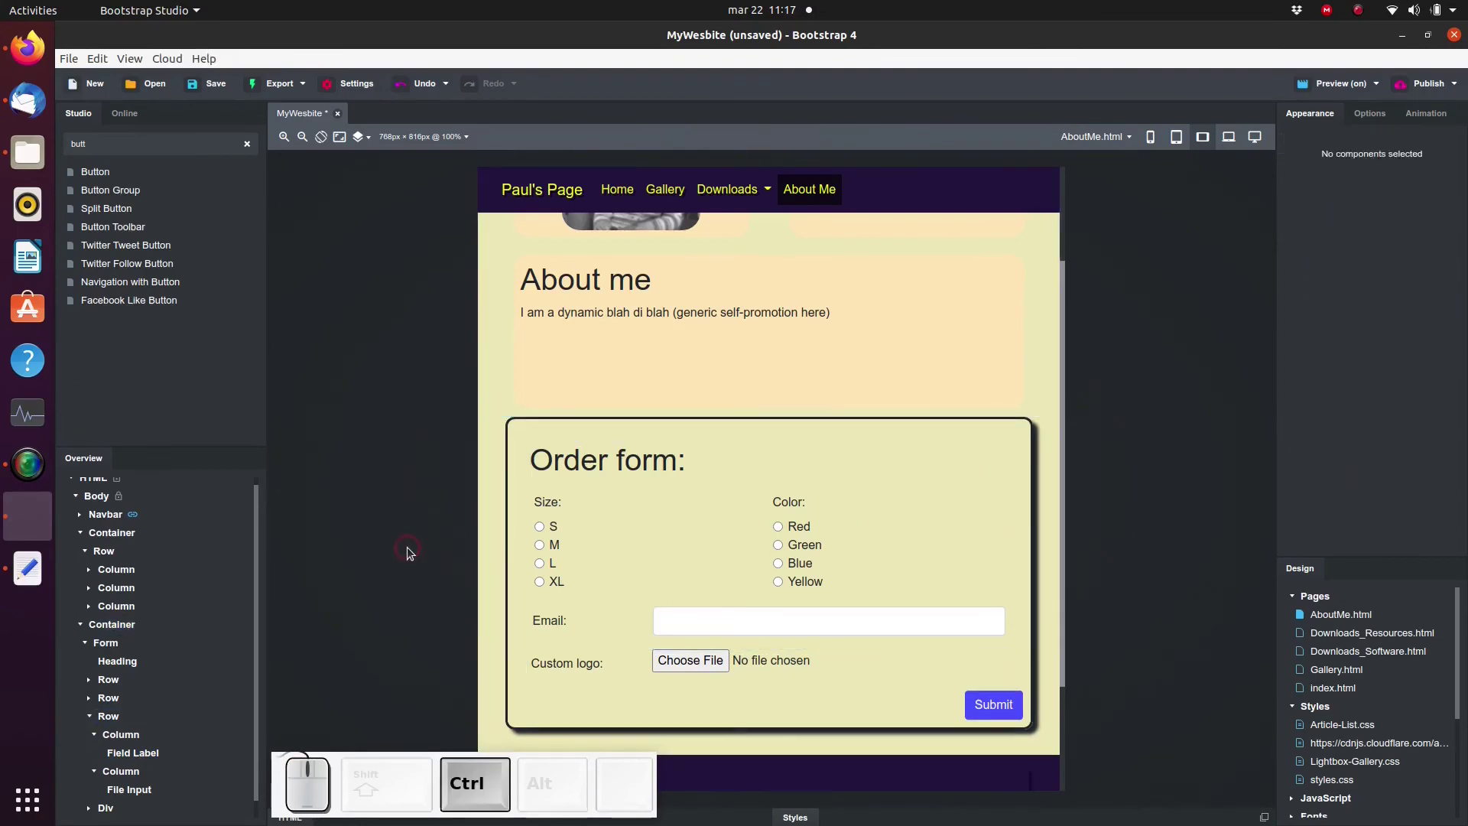
{"action": "key", "text": "ctrl+s"}
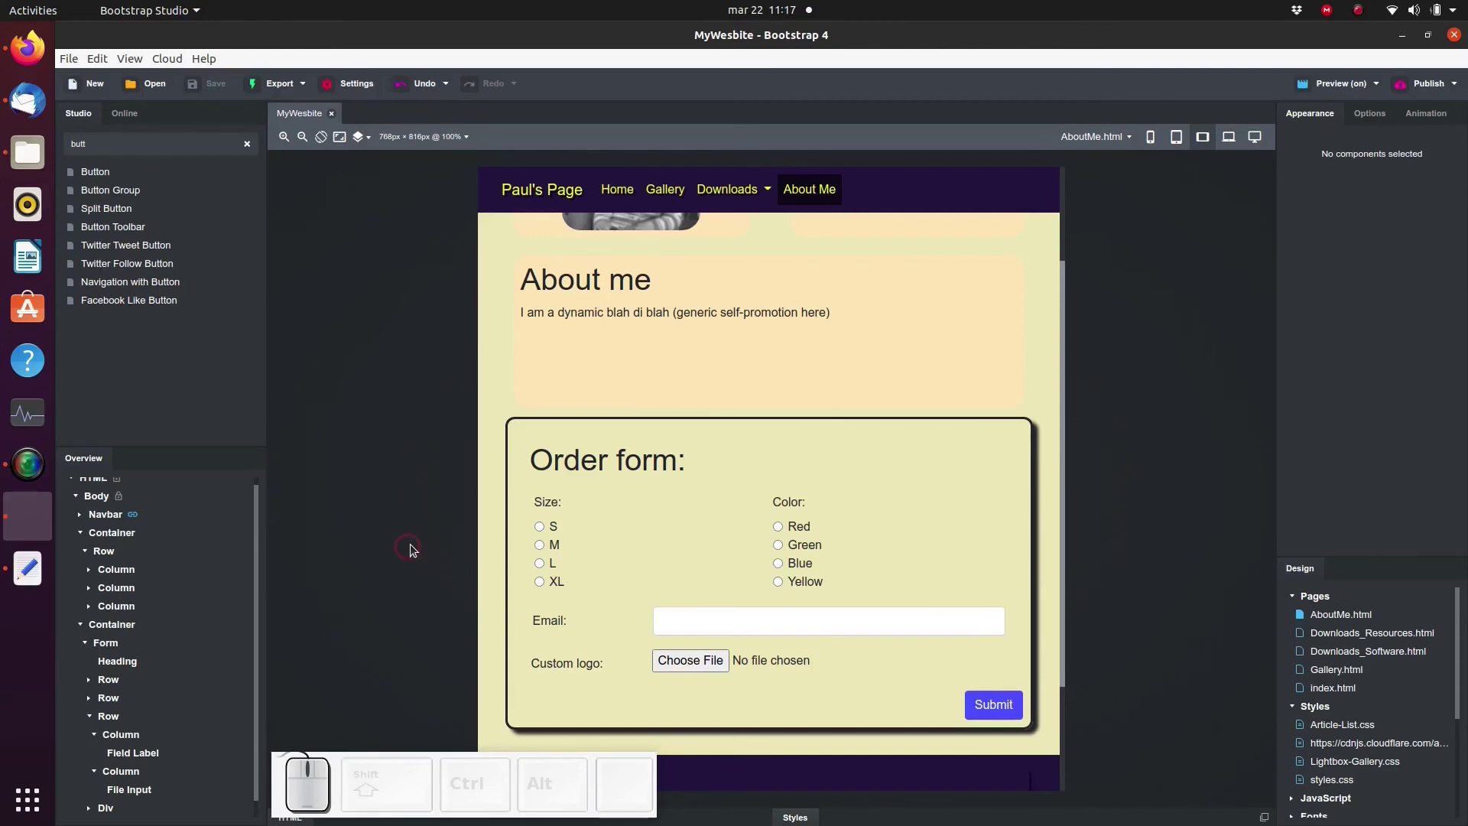
Examine the component library's form inputs and ready-made form designs, such as Login Form Clean and Contact Form Clean.
{"action": "left_click", "coordinate": [247, 143]}
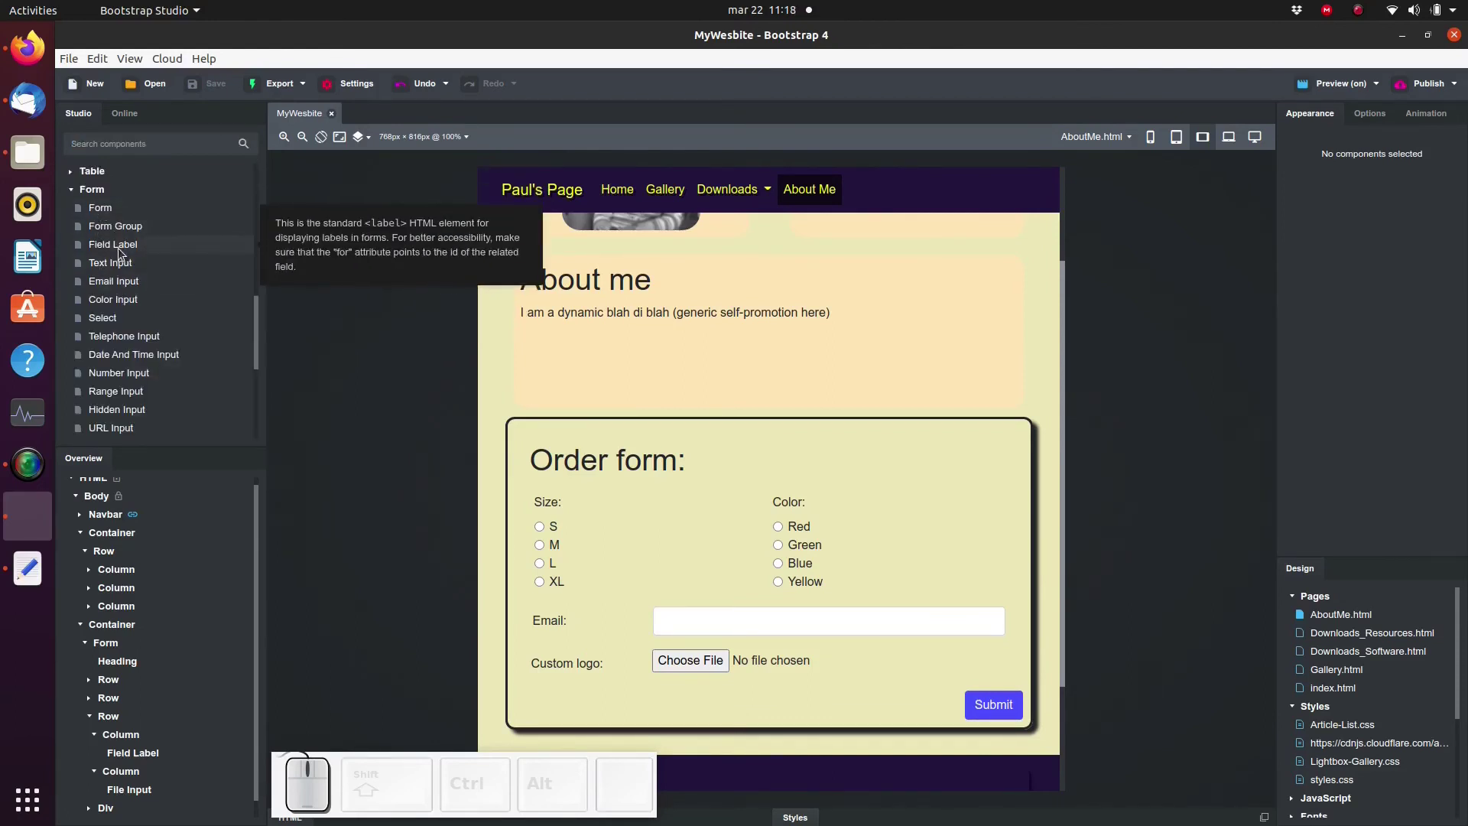
{"action": "scroll", "coordinate": [100, 424], "scroll_direction": "down", "scroll_amount": 5}
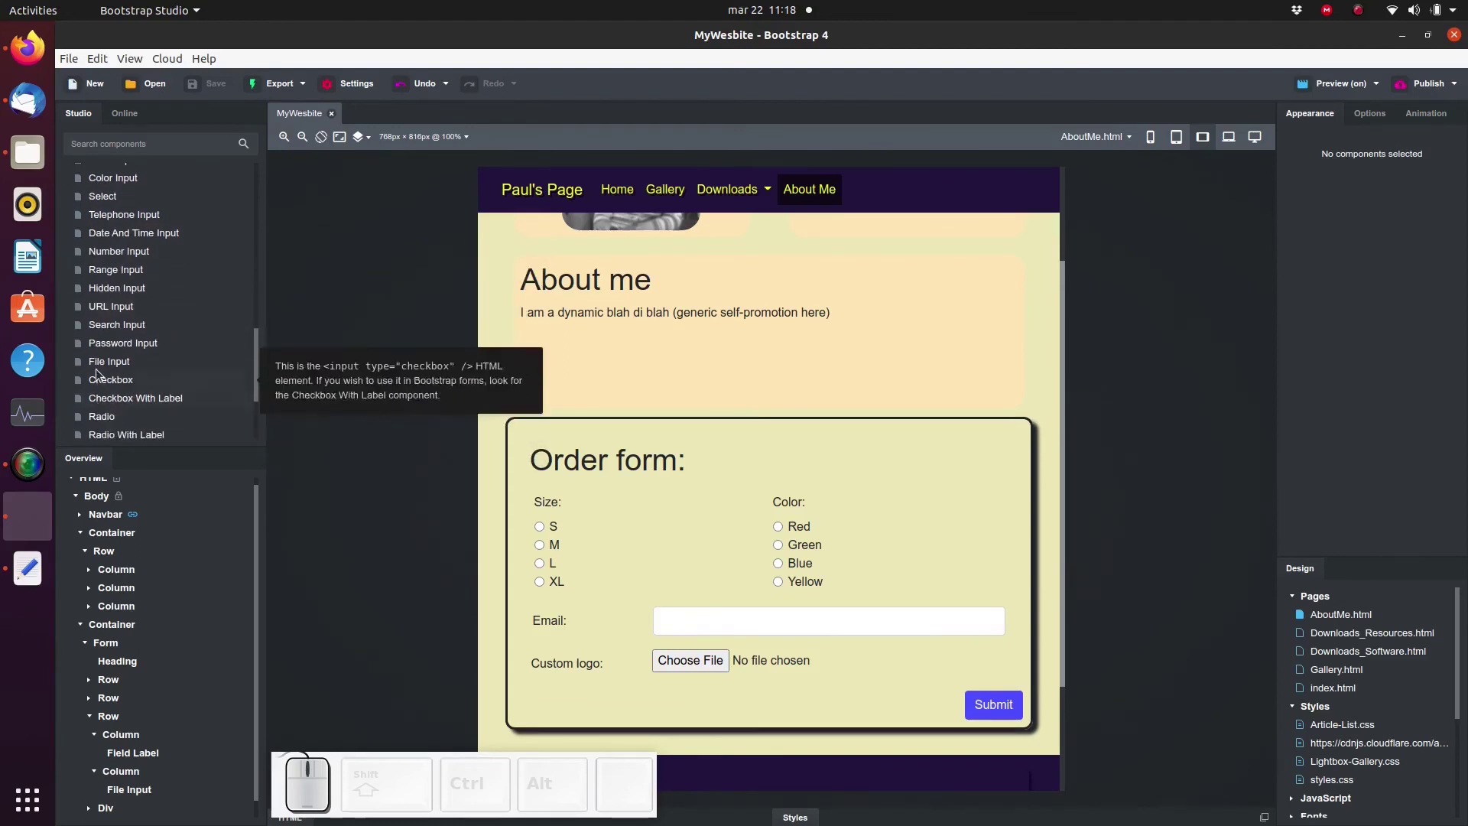
{"action": "scroll", "coordinate": [103, 413], "scroll_direction": "up", "scroll_amount": 5}
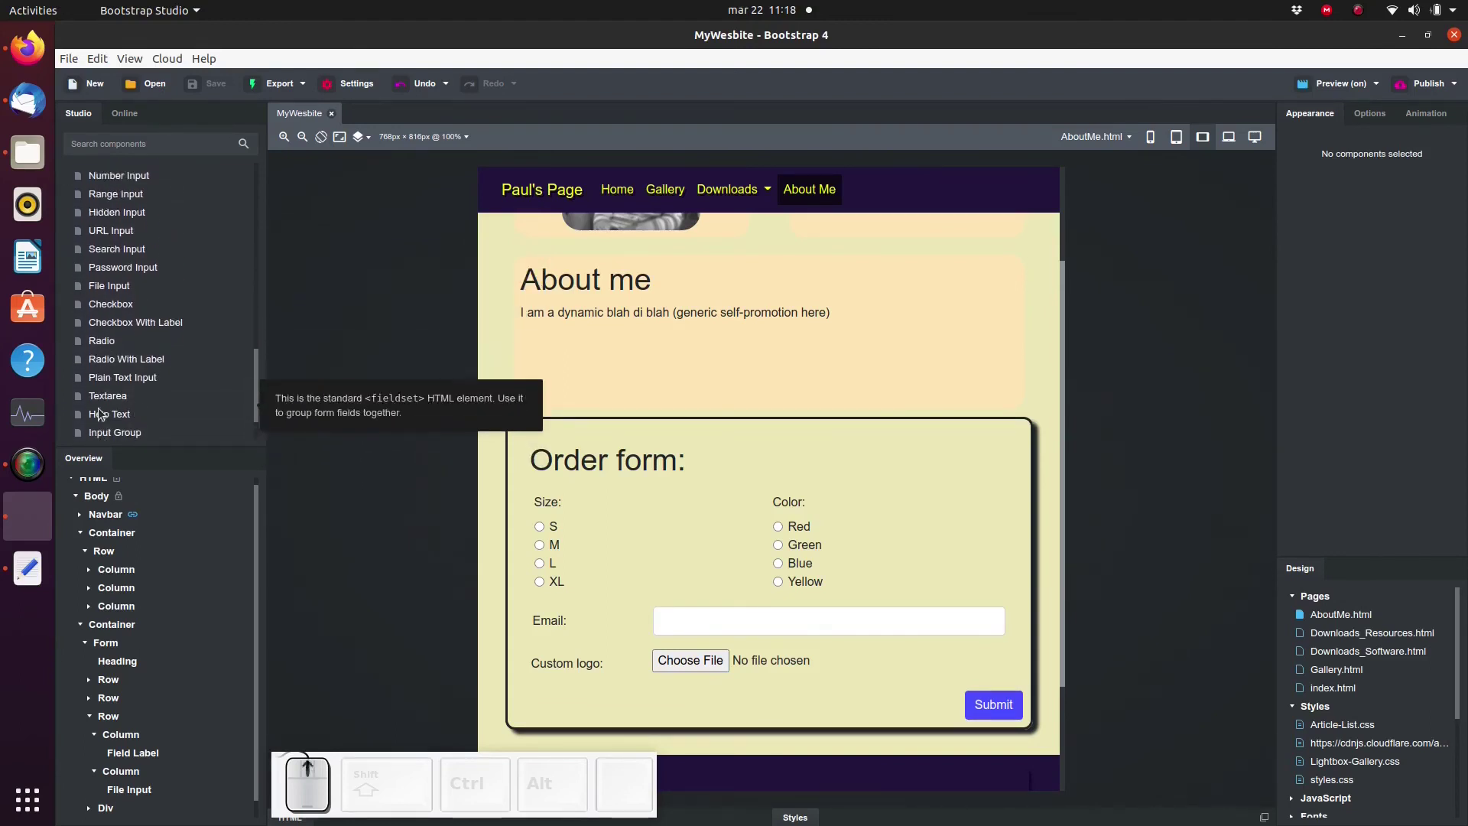
{"action": "left_click", "coordinate": [90, 237]}
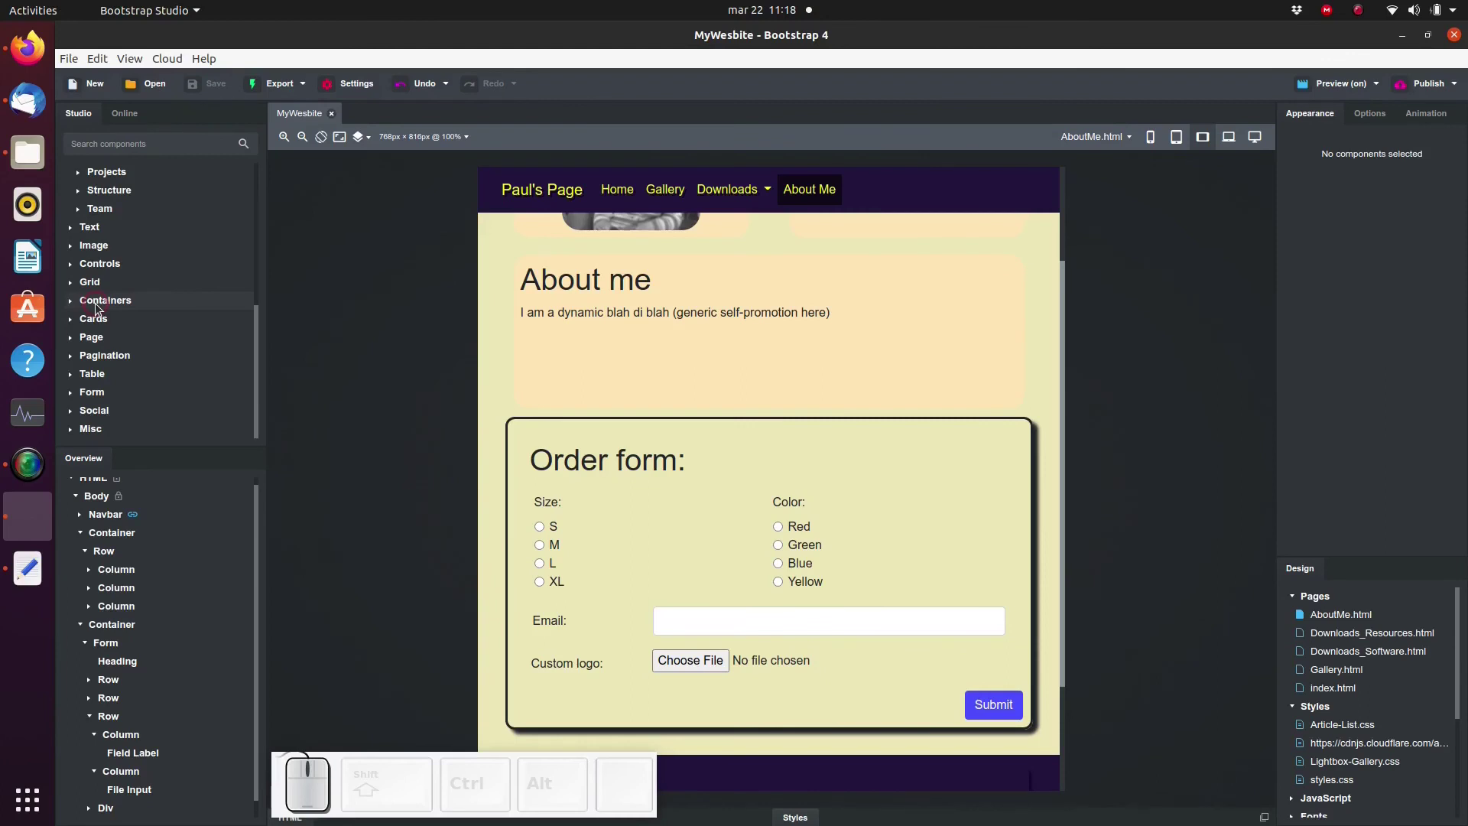
{"action": "scroll", "coordinate": [96, 306], "scroll_direction": "up", "scroll_amount": 5}
{"action": "left_click", "coordinate": [100, 264]}
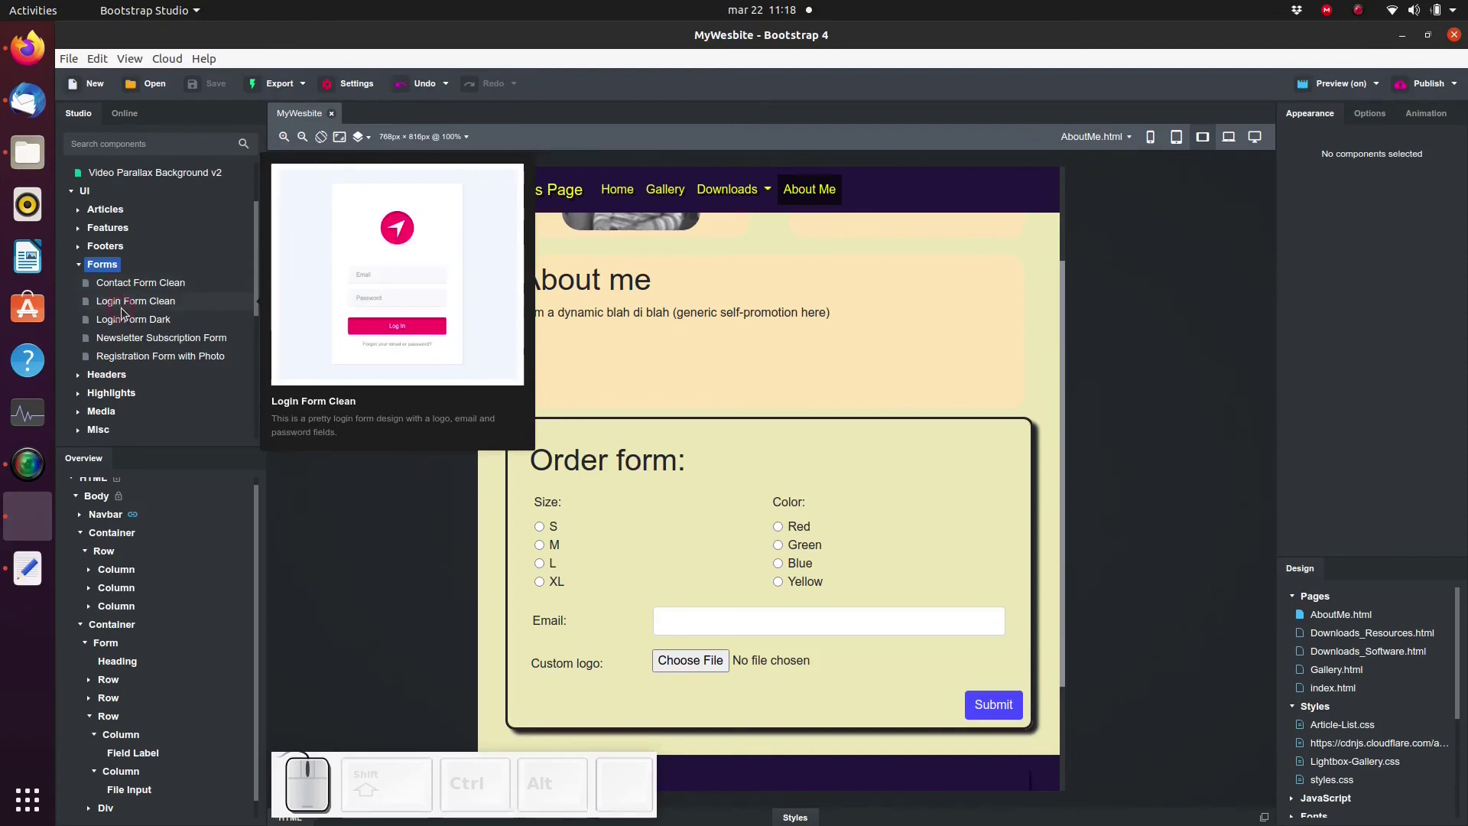
{"action": "left_click", "coordinate": [122, 308]}
{"action": "left_click", "coordinate": [120, 287]}
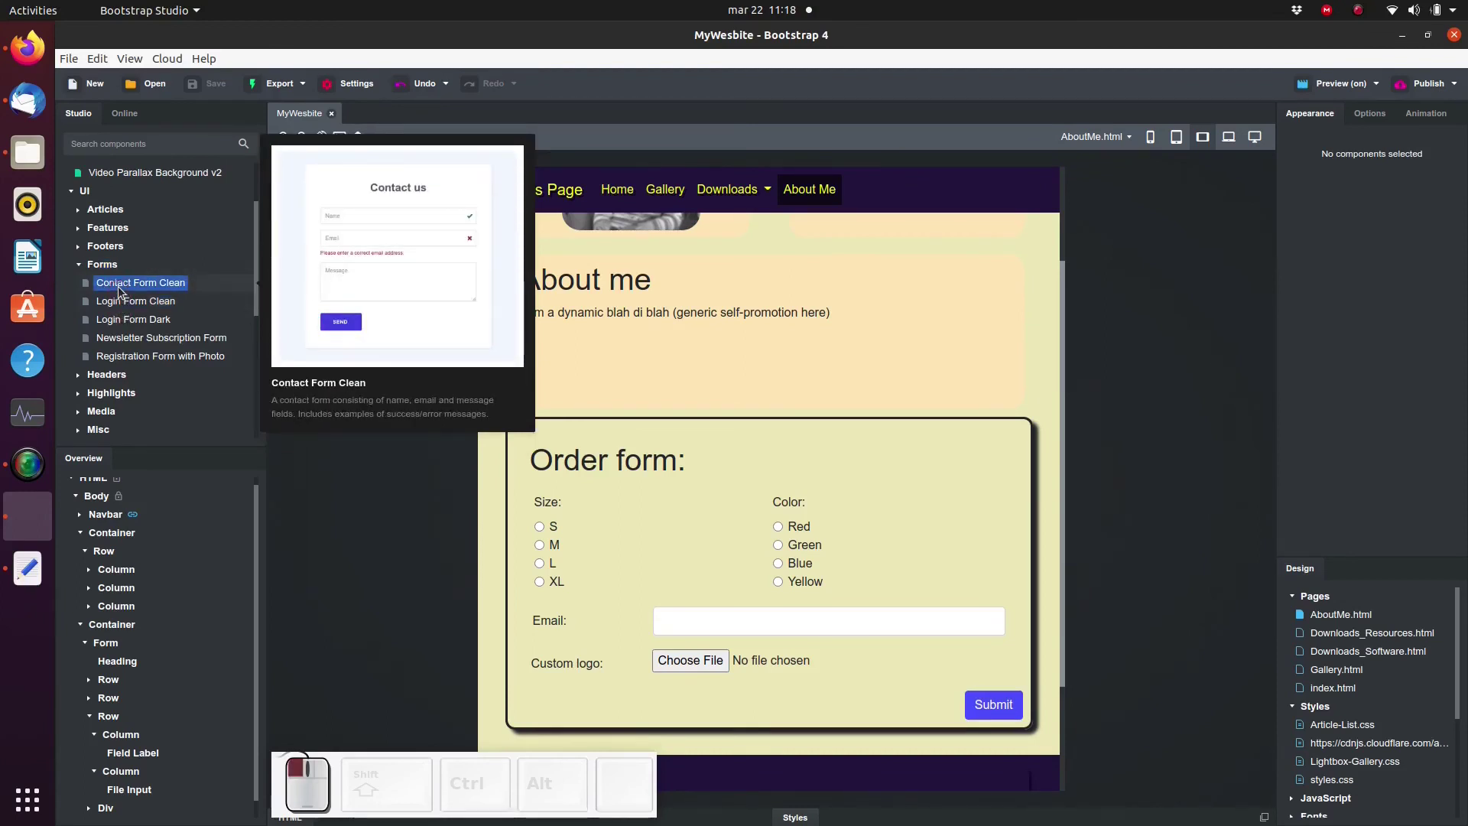